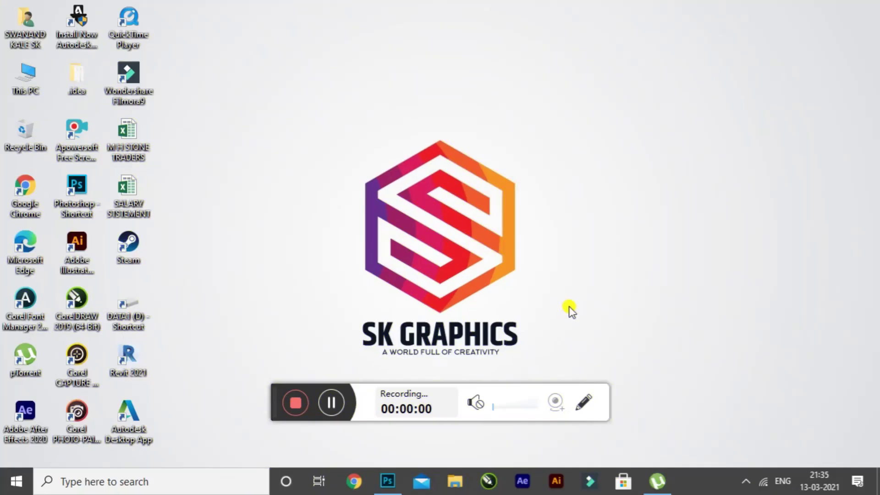
Create a 7 × 5 inch landscape document in inches at 300 pixels/inch.
left_click(401, 469)
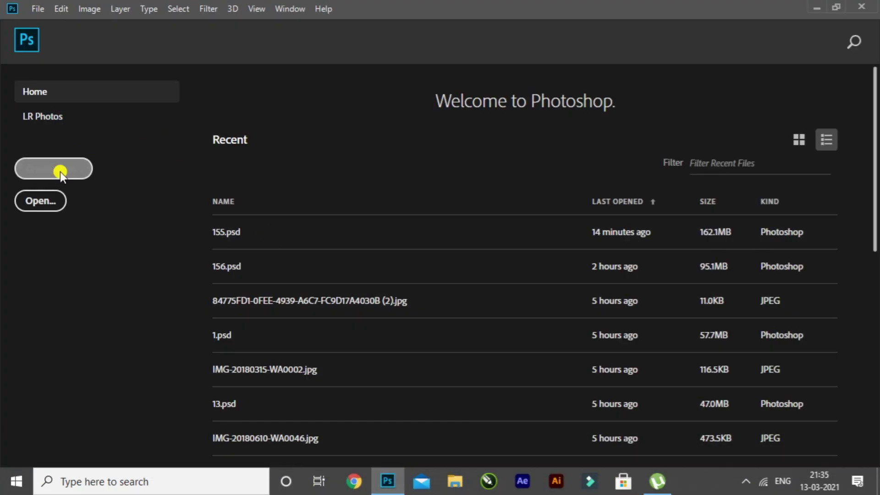
left_click(60, 171)
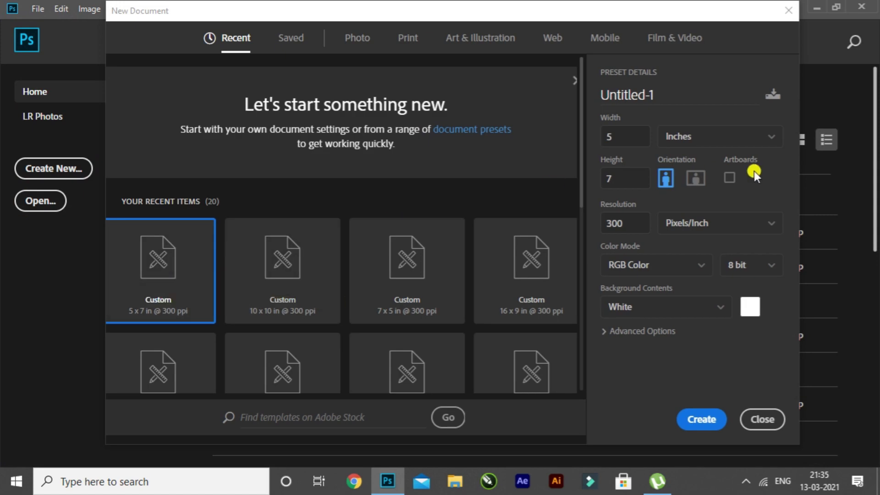
double_click(627, 138)
double_click(629, 175)
left_click(696, 179)
left_click(699, 136)
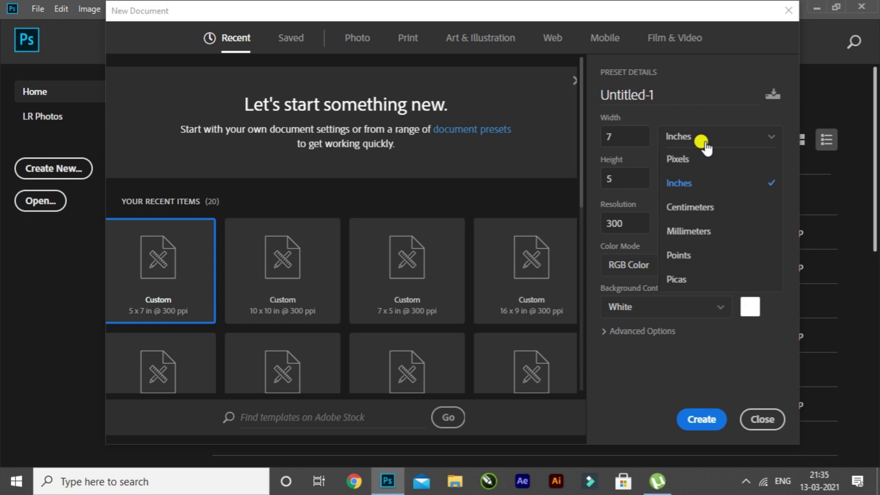
left_click(706, 184)
left_click(609, 136)
left_click(612, 177)
left_click(628, 221)
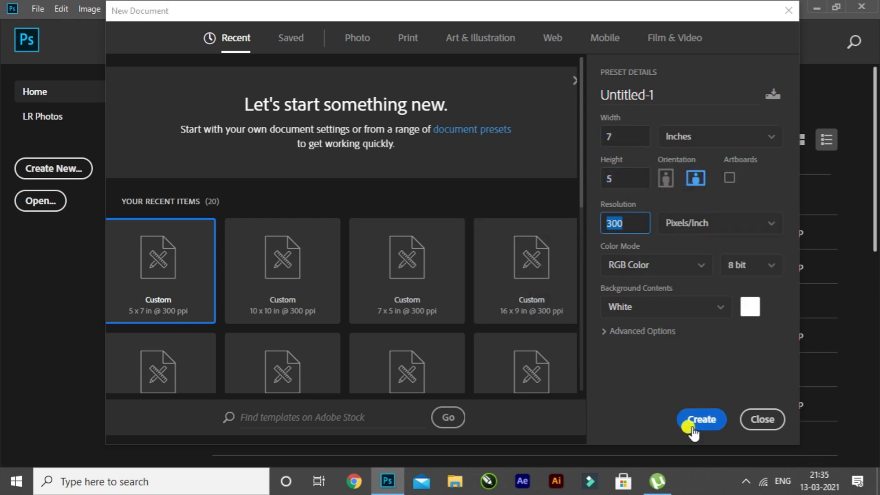
left_click(691, 420)
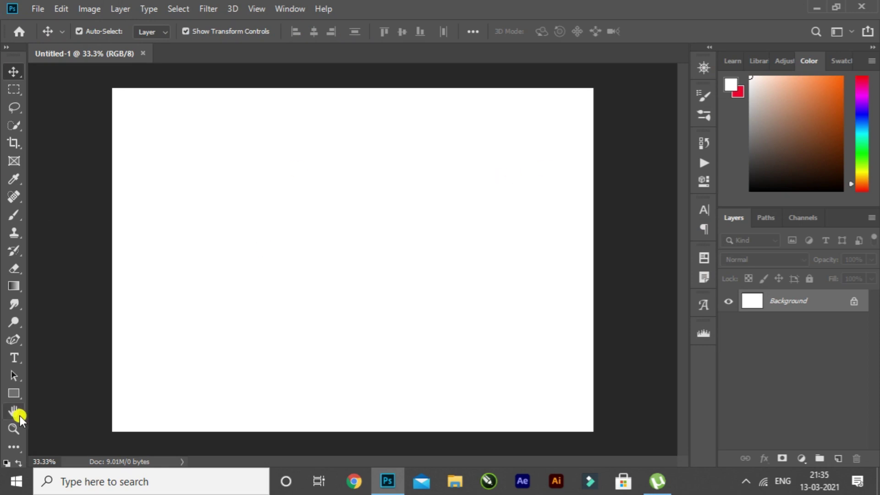
Open the painted background JPG from the BIRTHDAY DESIGN 2021 folder.
left_click(19, 415)
right_click(183, 292)
left_click(212, 299)
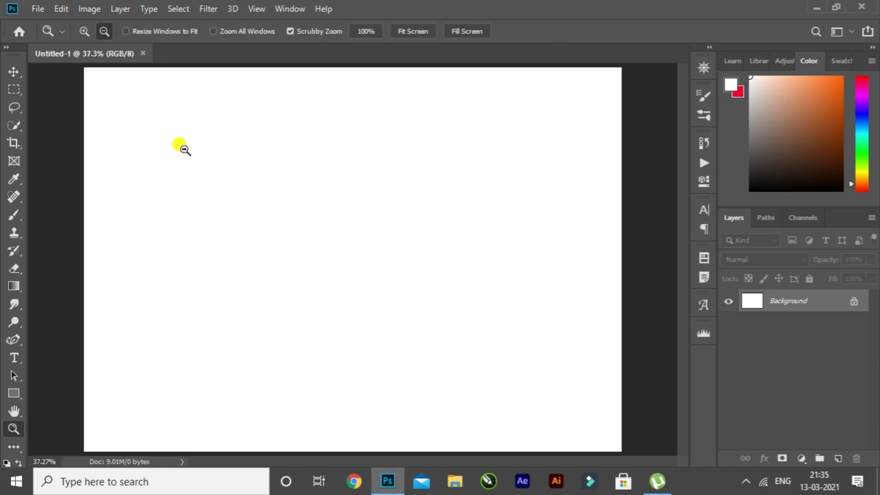
left_click(184, 149)
left_click(154, 133)
left_click(14, 72)
left_click(38, 9)
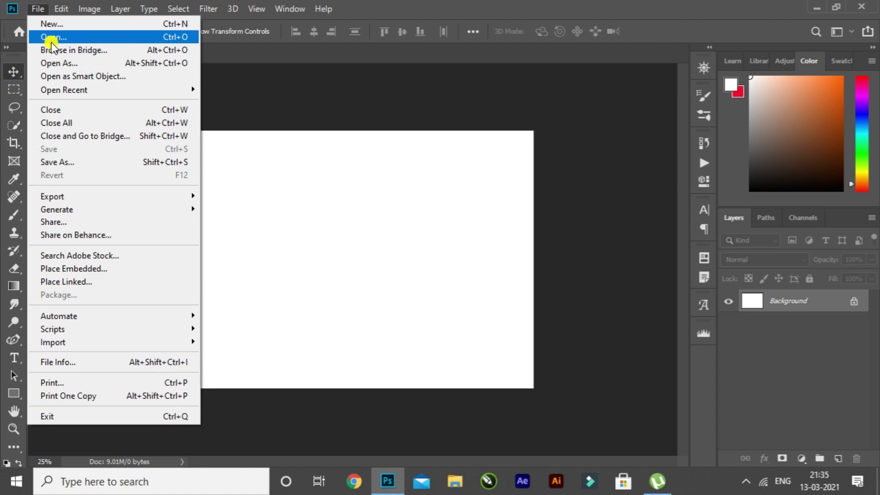
left_click(52, 39)
left_click(64, 172)
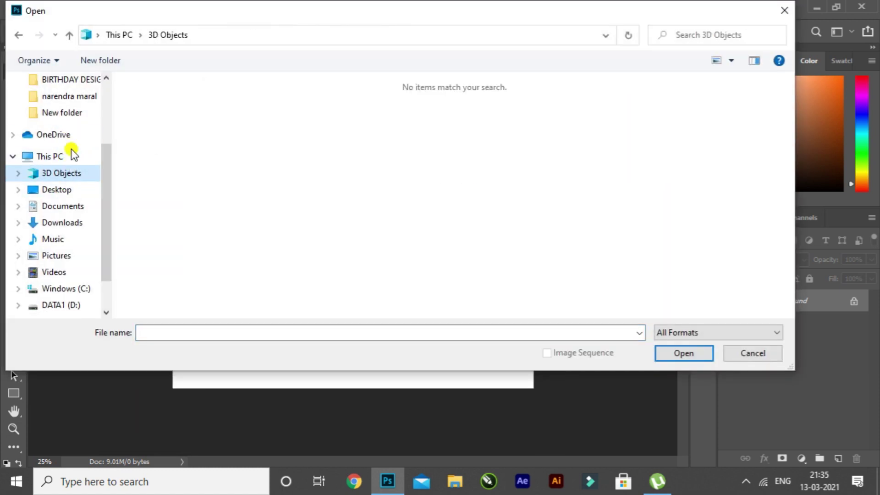
left_click(76, 80)
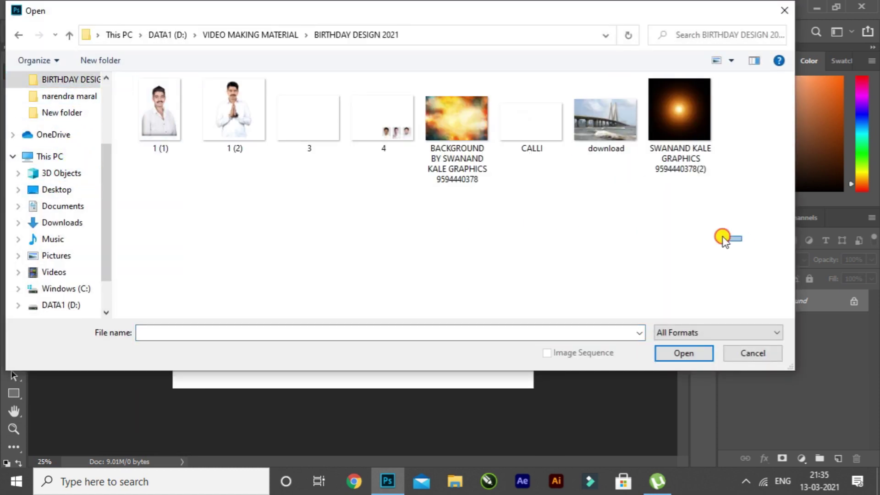
left_click_drag(737, 246, 131, 82)
left_click(566, 244)
left_click(440, 167)
double_click(440, 167)
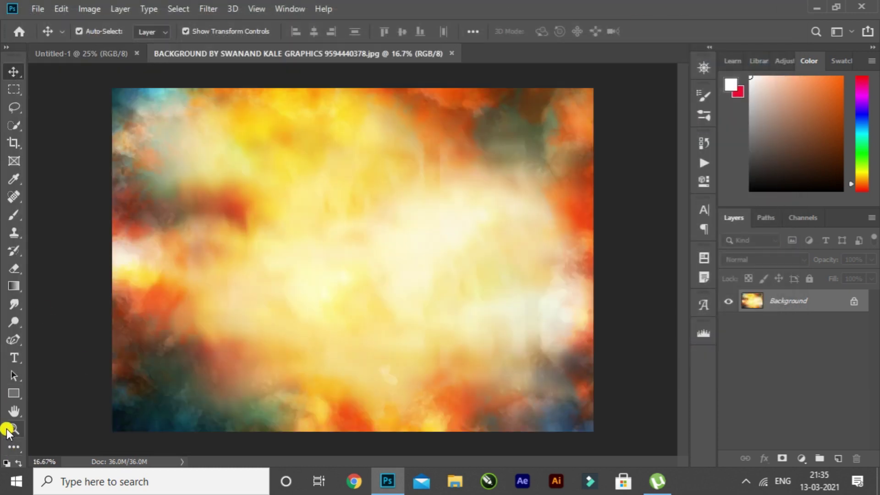
Drag the background into Untitled-1 and scale it to fill the canvas.
left_click(7, 431)
left_click(14, 72)
left_click(80, 53)
left_click_drag(304, 209, 330, 228)
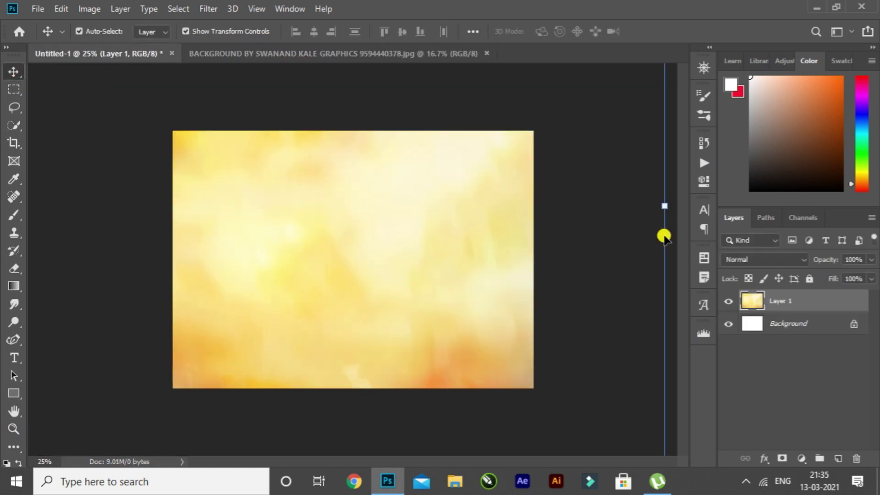
mouse_move(664, 206)
left_mouse_down()
mouse_move(151, 228)
mouse_move(284, 243)
mouse_move(336, 235)
left_mouse_up()
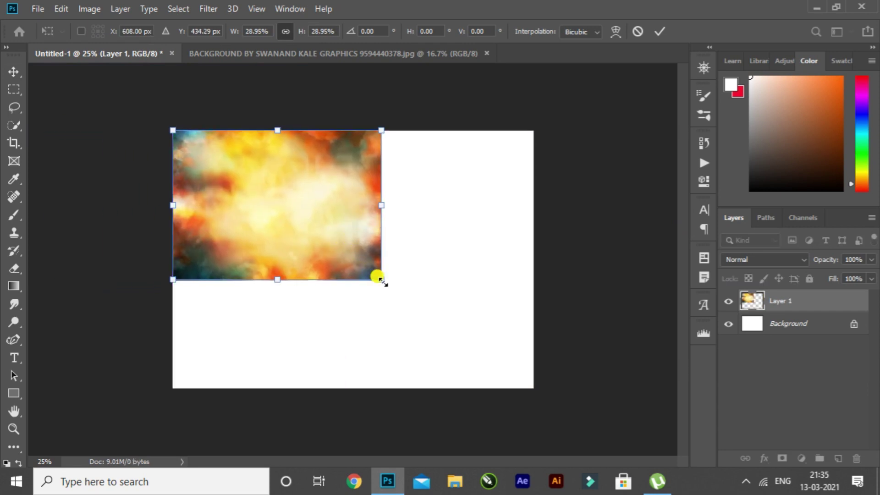
left_click_drag(380, 279, 543, 367)
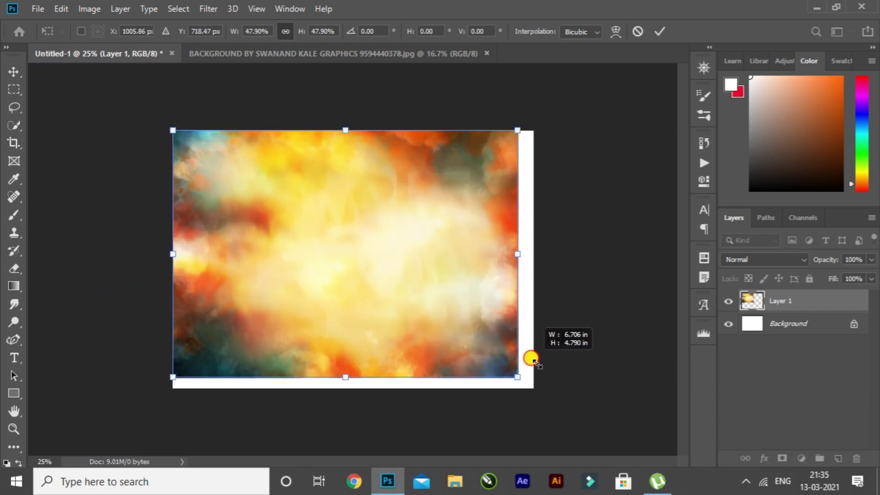
left_click(659, 31)
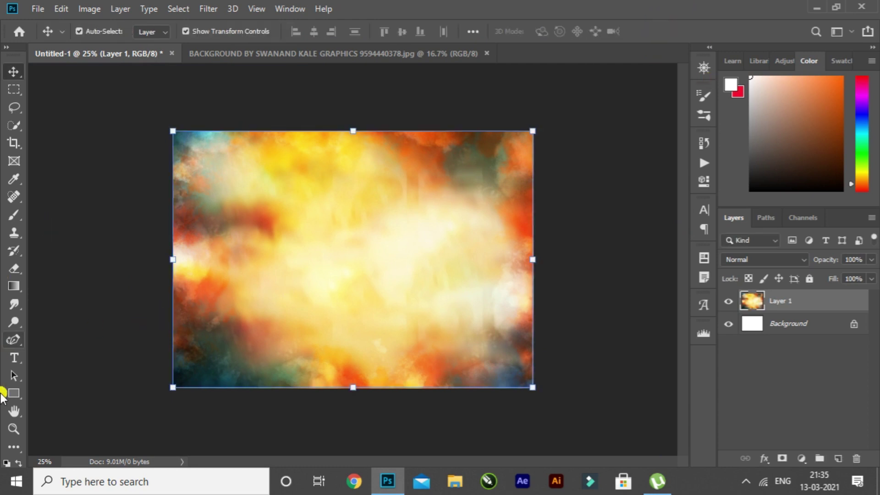
Stretch the background to the canvas's right edge and close the source JPG.
left_click(14, 428)
left_click_drag(377, 272, 417, 282)
key("v")
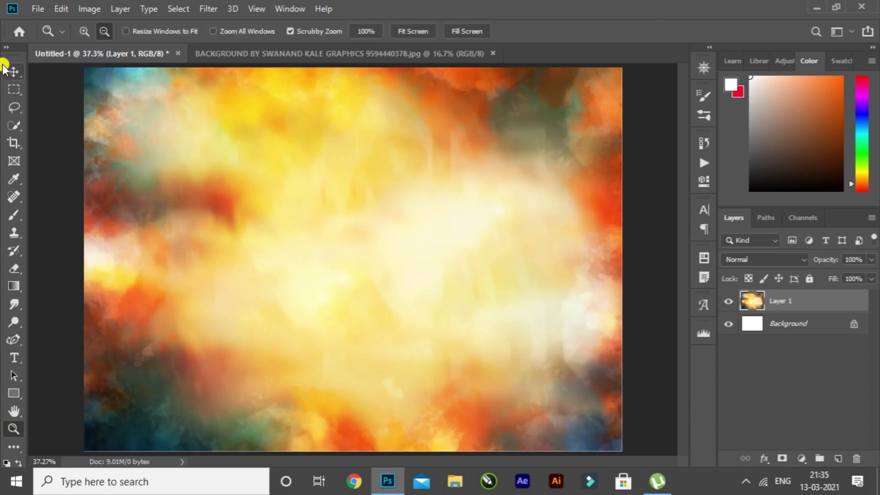
left_click_drag(621, 251, 623, 251)
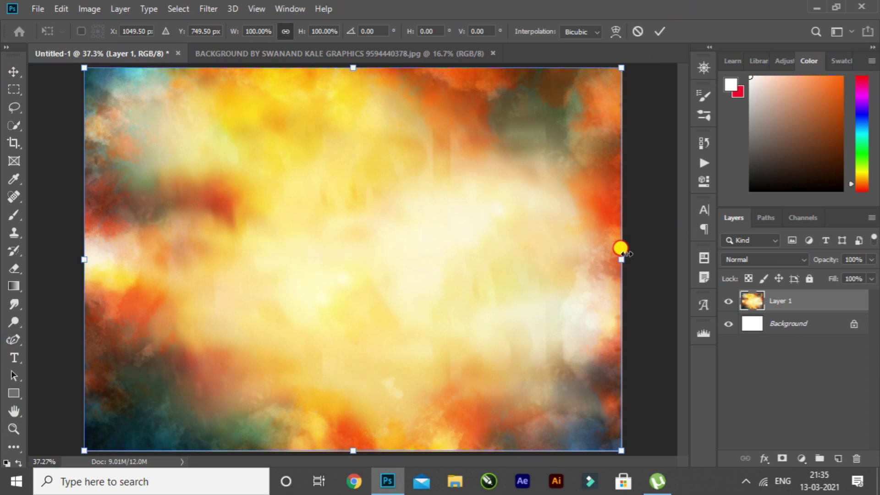
left_click(664, 30)
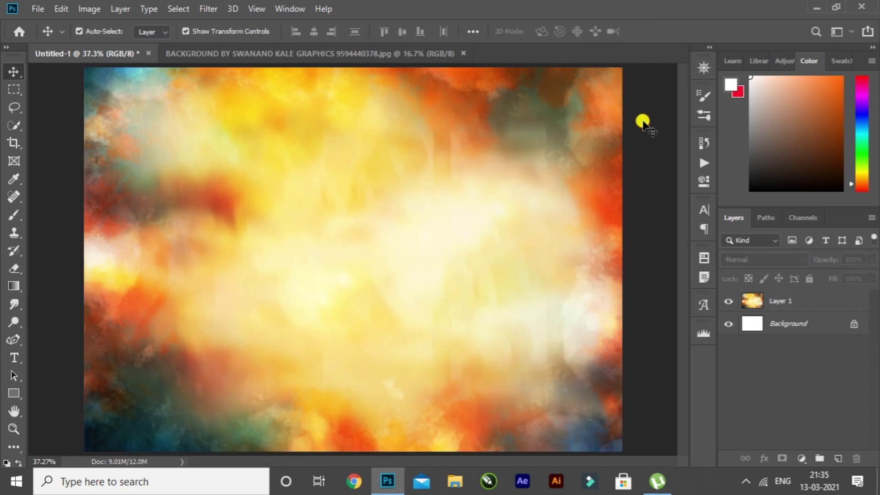
left_click(462, 54)
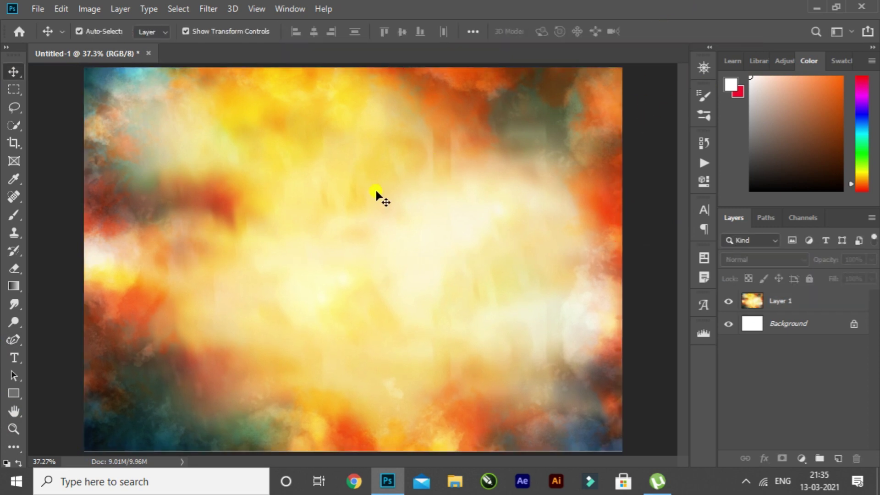
left_click(265, 225)
left_click(37, 9)
Open the portrait images 1 (1) and 1 (2) together.
left_click(32, 24)
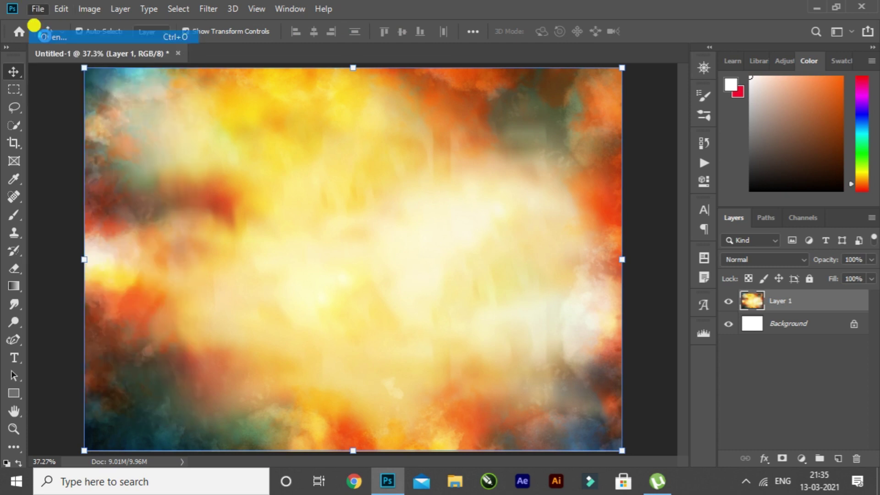
left_click_drag(271, 226, 143, 94)
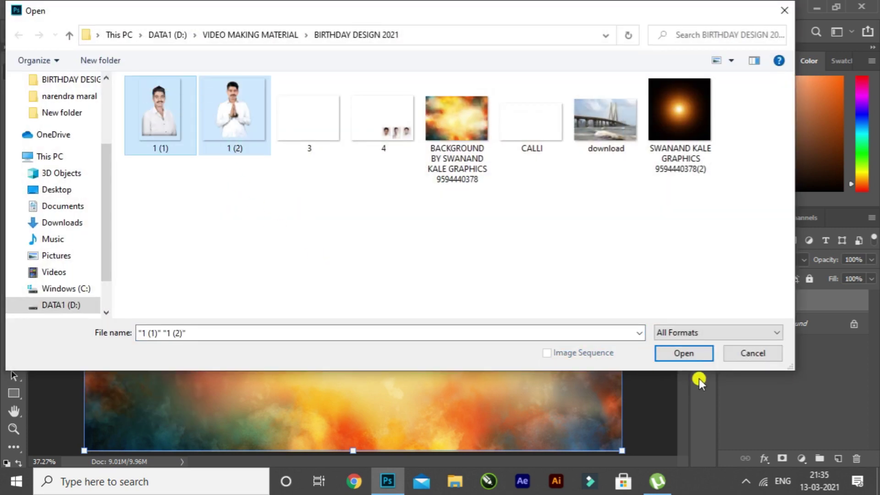
left_click(689, 354)
Place the folded-hands portrait at about 54% on the left, then add a layer mask.
mouse_move(351, 241)
left_mouse_down()
mouse_move(149, 54)
mouse_move(338, 288)
left_mouse_up()
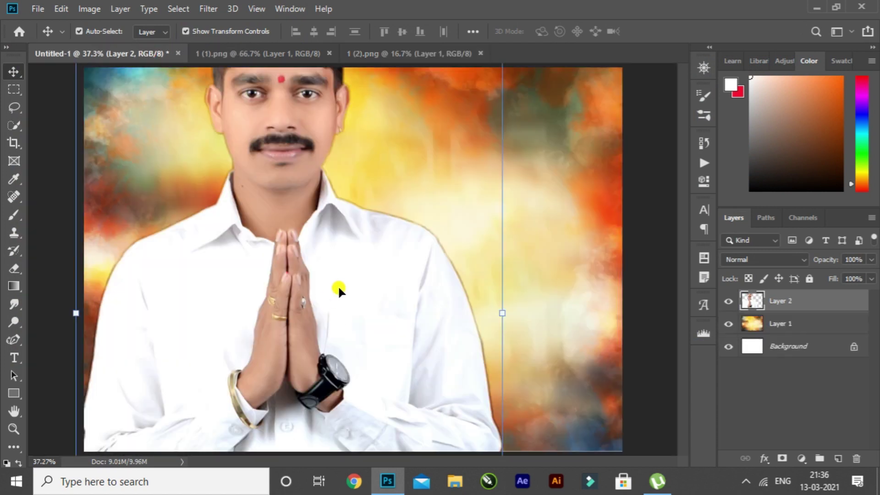
left_click_drag(502, 311, 335, 302)
mouse_move(290, 334)
left_mouse_down()
mouse_move(308, 326)
mouse_move(326, 293)
mouse_move(295, 265)
mouse_move(289, 287)
left_mouse_up()
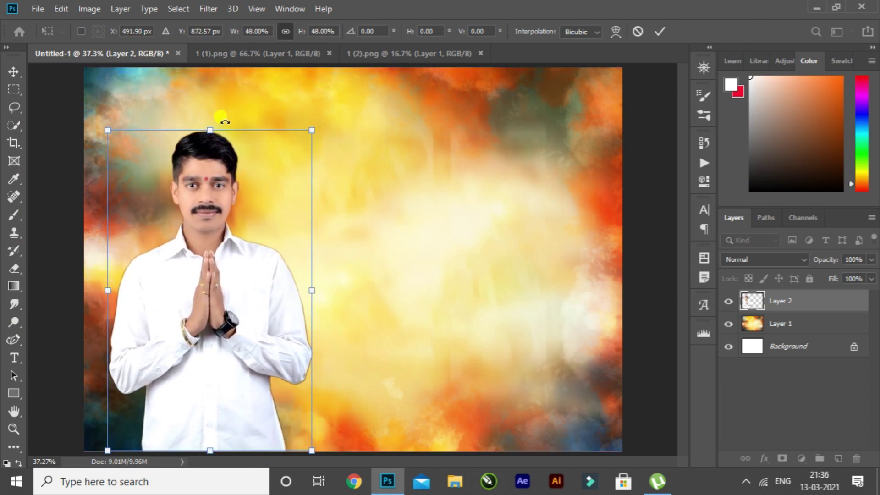
left_click_drag(224, 120, 210, 85)
left_click_drag(212, 167, 213, 167)
left_click_drag(211, 97, 221, 84)
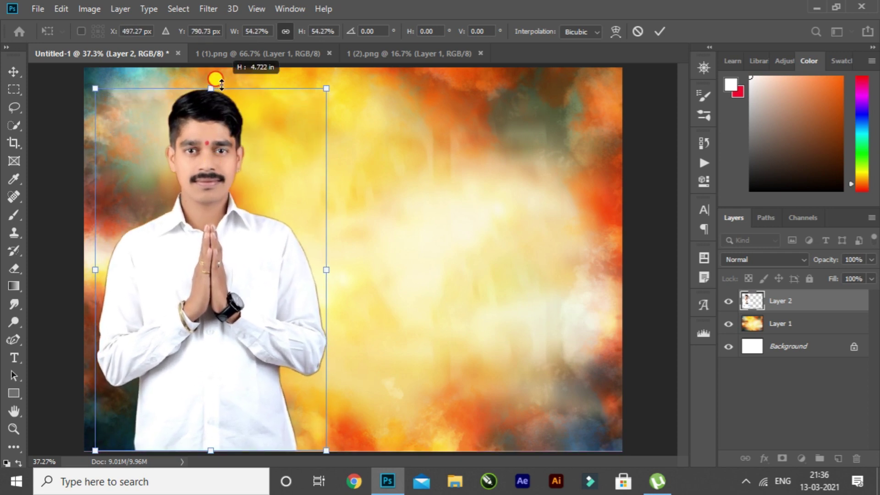
left_click(664, 36)
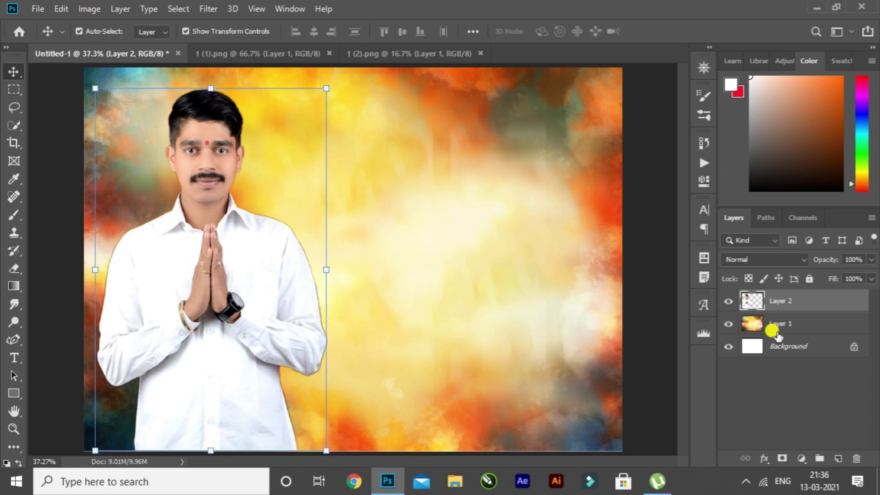
left_click(782, 458)
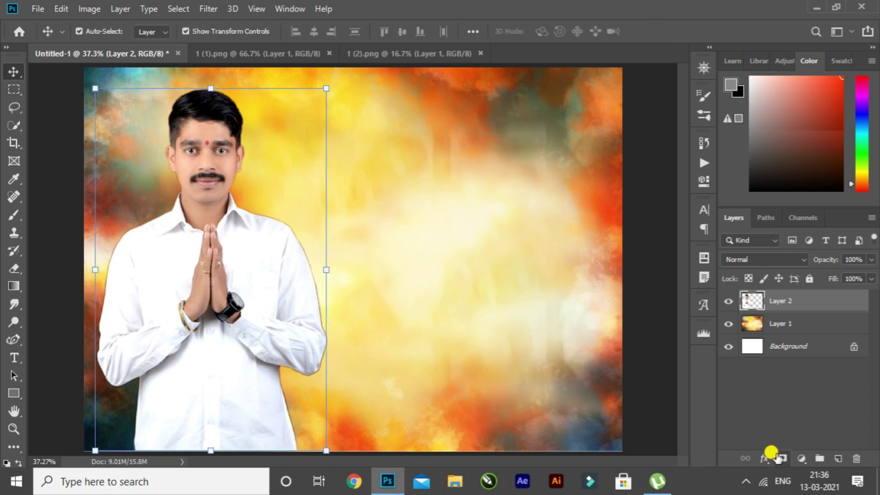
Try several gradient fades on Layer 2's mask over the shirt bottom, undoing each.
left_click(14, 286)
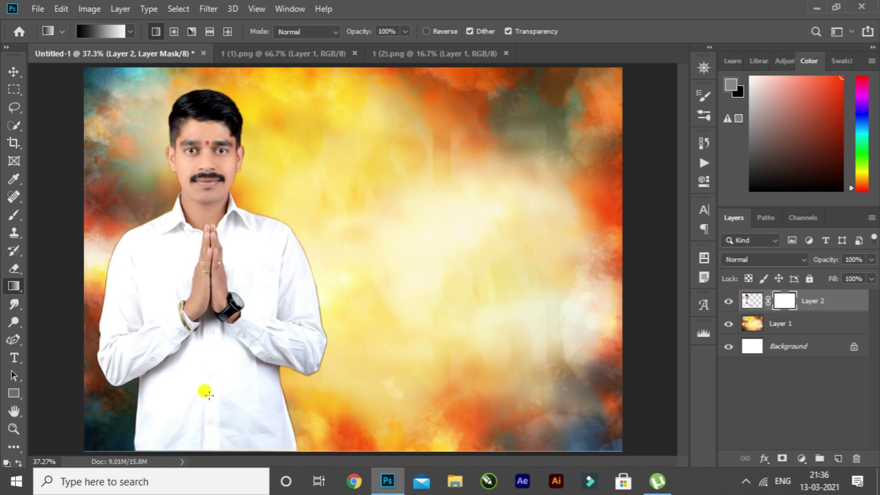
left_click_drag(203, 449, 218, 367)
key("ctrl+z")
left_click_drag(210, 453, 209, 416)
key("ctrl+z")
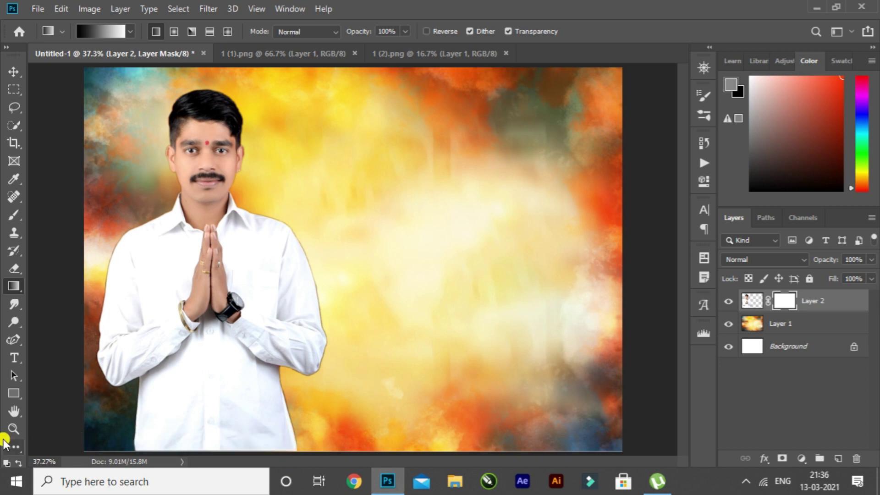
left_click(14, 429)
left_click(217, 275, "alt")
left_click(14, 286)
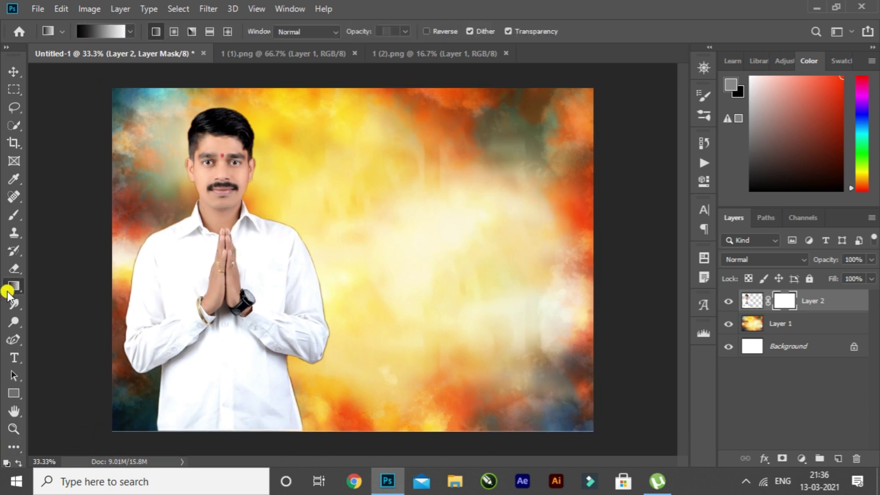
left_click_drag(221, 441, 227, 360)
key("ctrl+z")
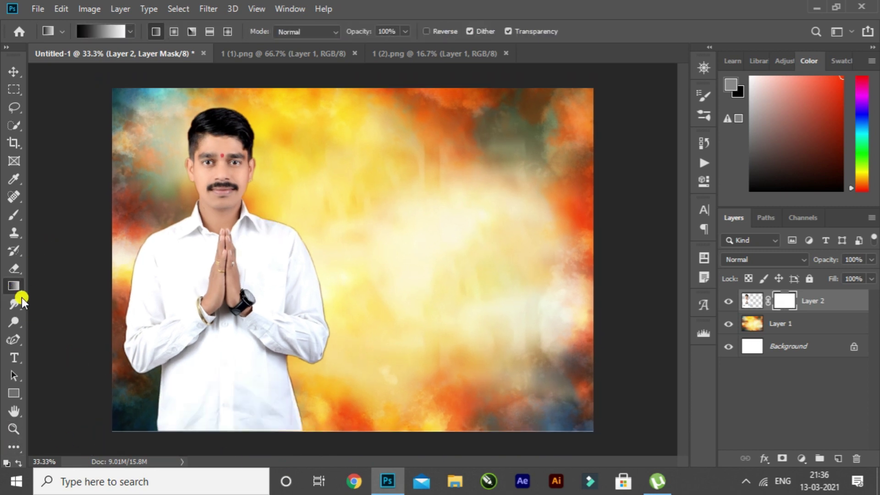
Switch to the Neutral Density gradient and fade the shirt bottom upward into the background.
left_click(115, 32)
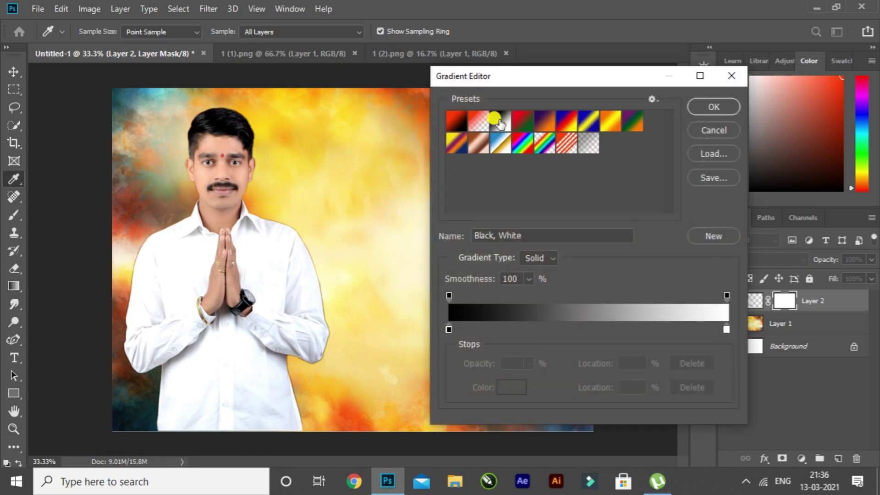
left_click(587, 146)
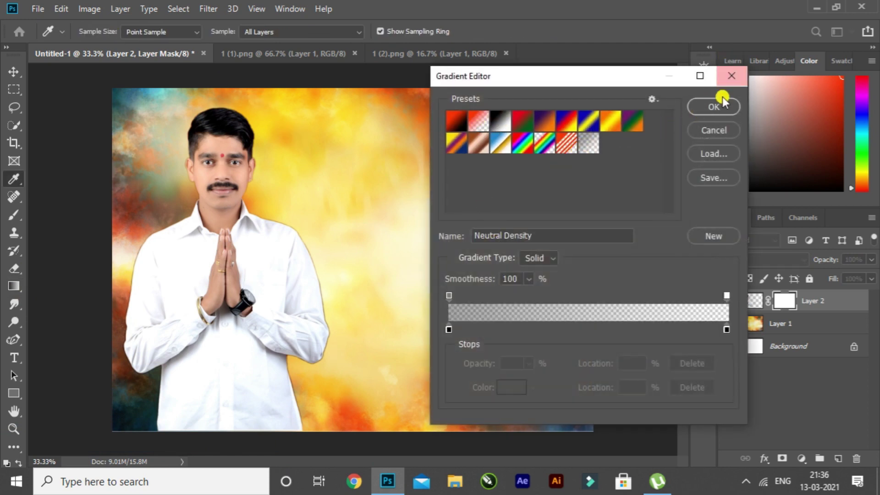
left_click(714, 105)
left_click_drag(231, 443, 233, 335)
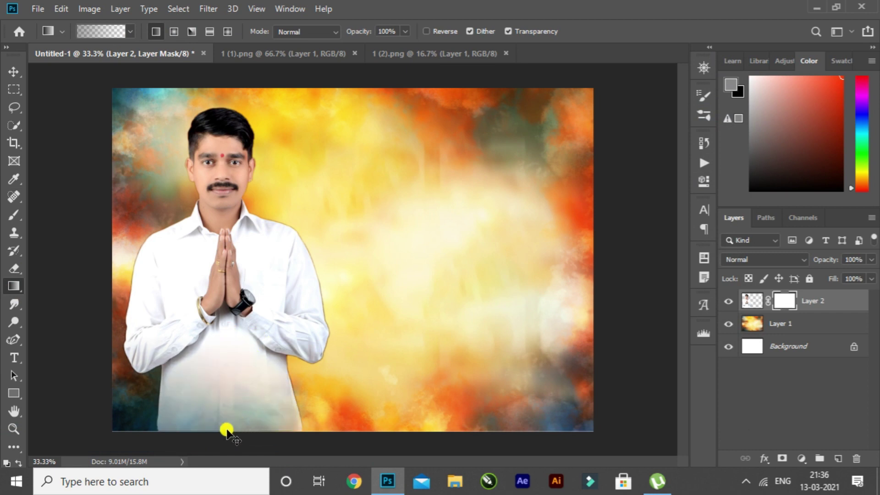
key("ctrl+z")
left_click_drag(212, 444, 206, 393)
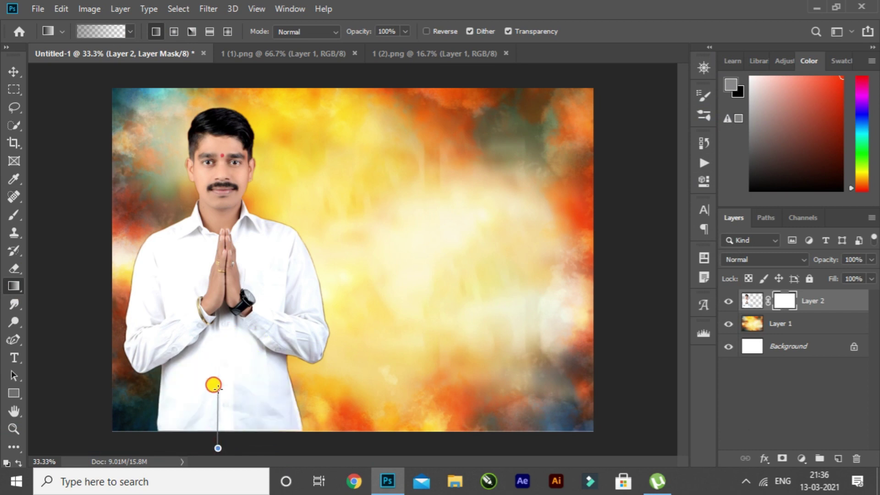
left_click(14, 429)
left_click_drag(293, 335, 383, 415)
left_click(13, 72)
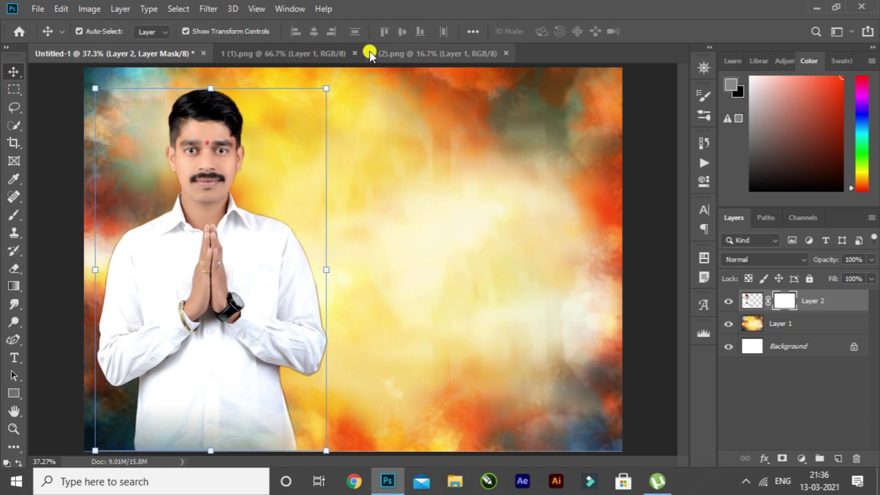
Bring the smiling man's portrait from 1 (1).png into the banner and enlarge it.
left_click(370, 52)
key("ctrl+shift+Tab")
mouse_move(350, 178)
left_mouse_down()
mouse_move(194, 56)
mouse_move(331, 227)
mouse_move(520, 207)
left_mouse_up()
key("ctrl+t")
left_click_drag(463, 229, 368, 273)
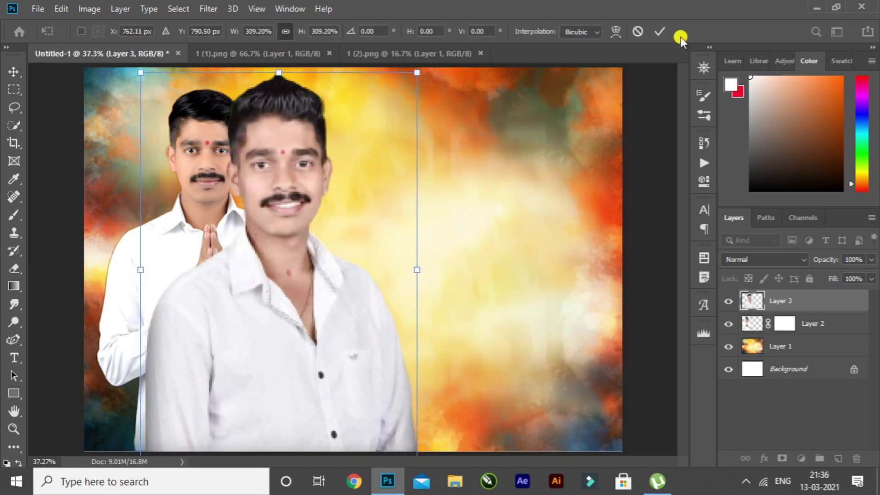
left_click(659, 32)
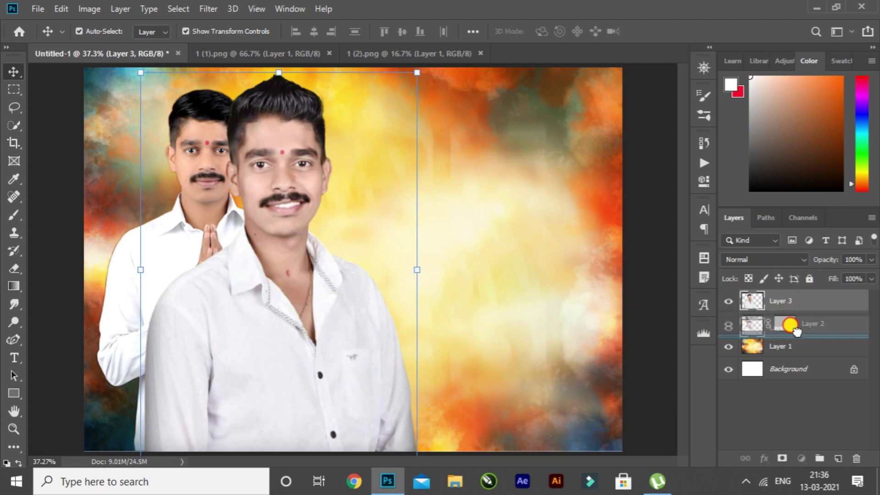
Move Layer 3 below Layer 2, close the source portraits, and nudge him left.
left_click_drag(796, 302, 788, 335)
left_click(13, 428)
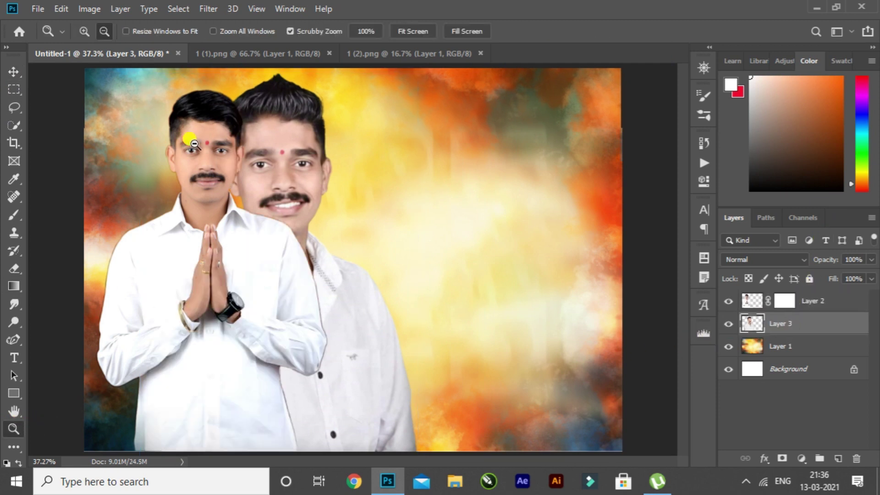
left_click(187, 162, "alt")
left_click(13, 72)
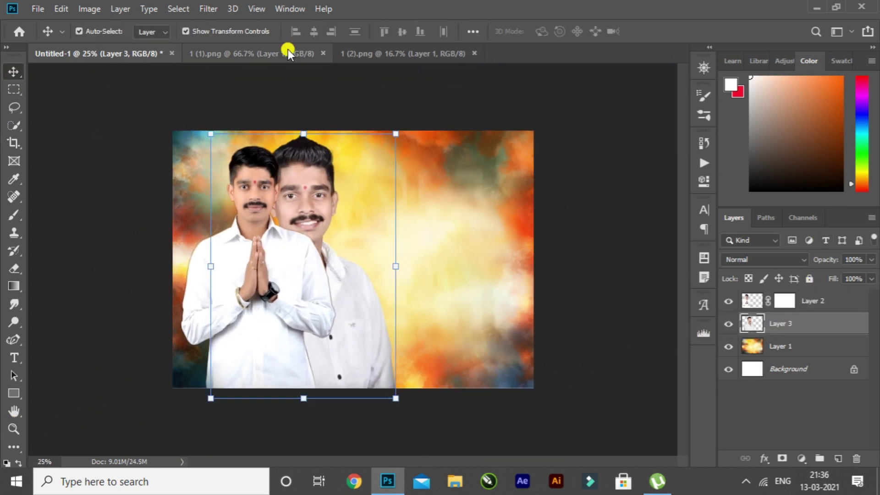
left_click(323, 54)
left_click_drag(310, 220, 304, 220)
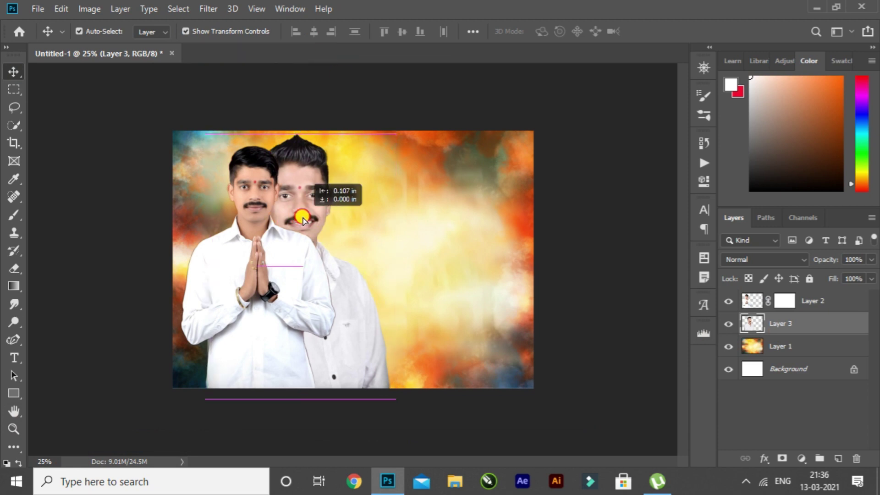
Lower the praying man slightly, then rotate and reposition the smiling man's portrait.
left_click(382, 243)
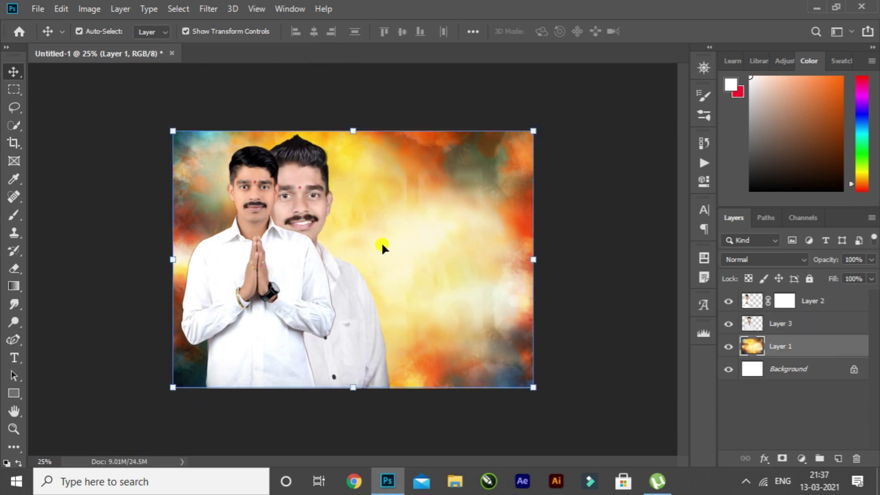
left_click_drag(279, 293, 281, 299)
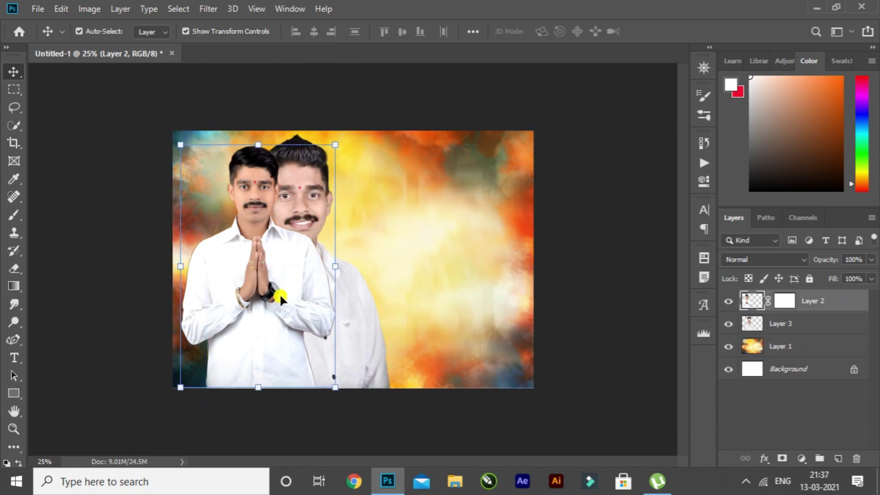
left_click(406, 174)
left_click(304, 188)
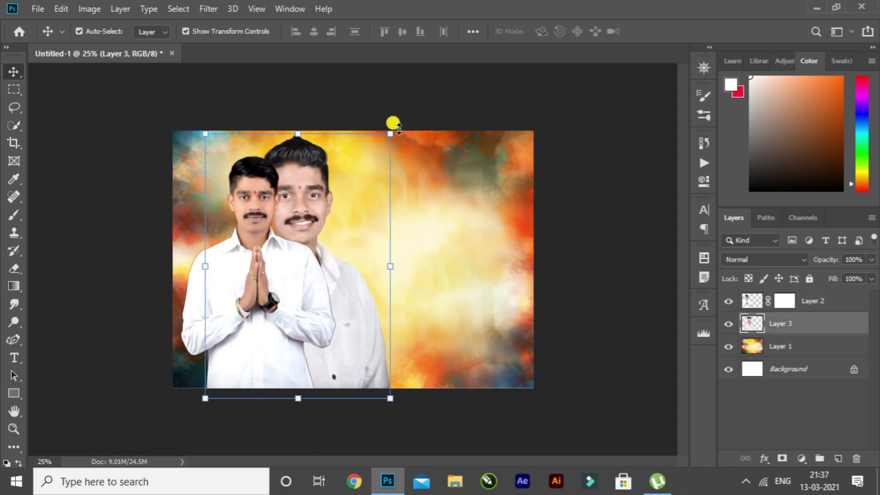
left_click_drag(399, 128, 380, 134)
left_click_drag(321, 174, 324, 191)
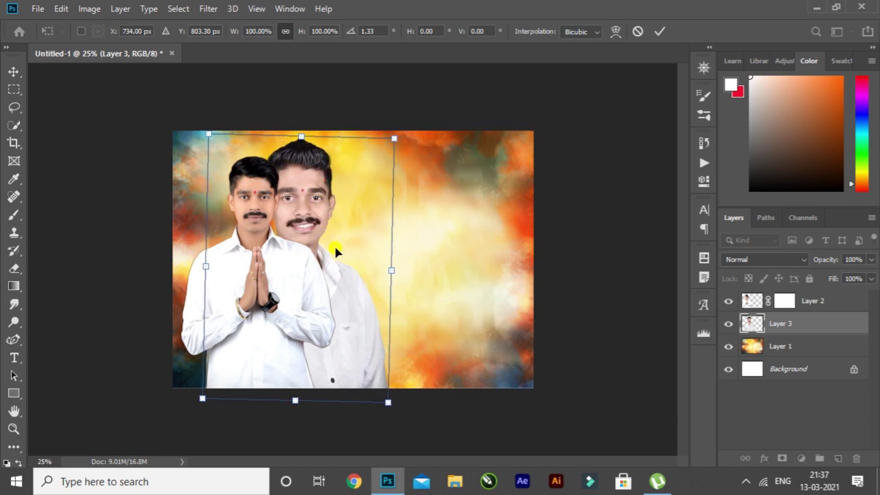
left_click(662, 33)
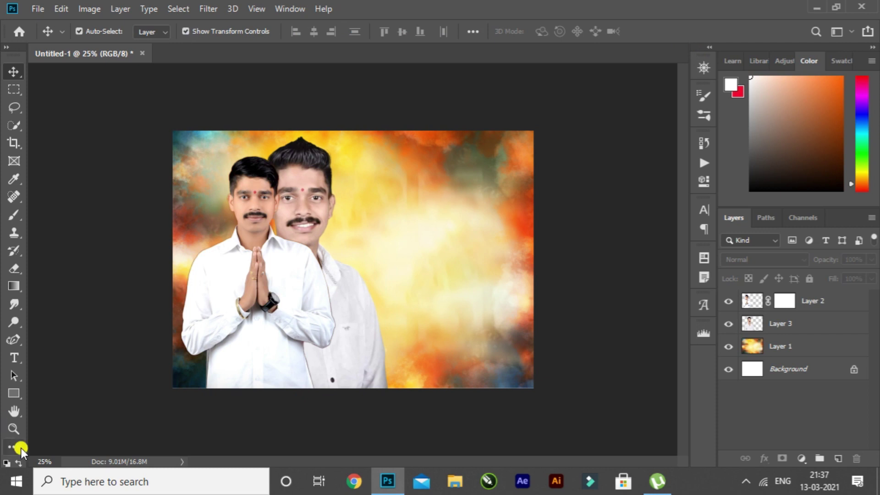
Stretch the background painting fully to the canvas edge.
left_click(14, 428)
right_click(385, 247)
left_click(406, 252)
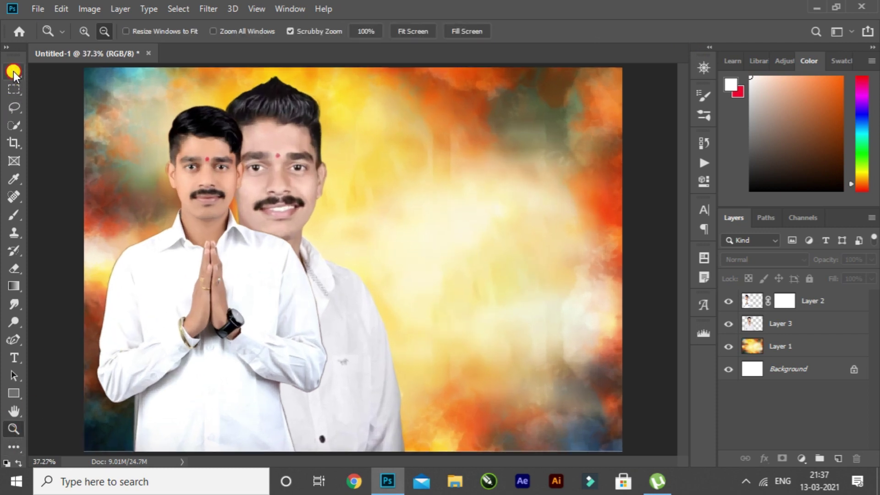
left_click(13, 71)
left_click(457, 334)
left_click_drag(350, 451, 351, 452)
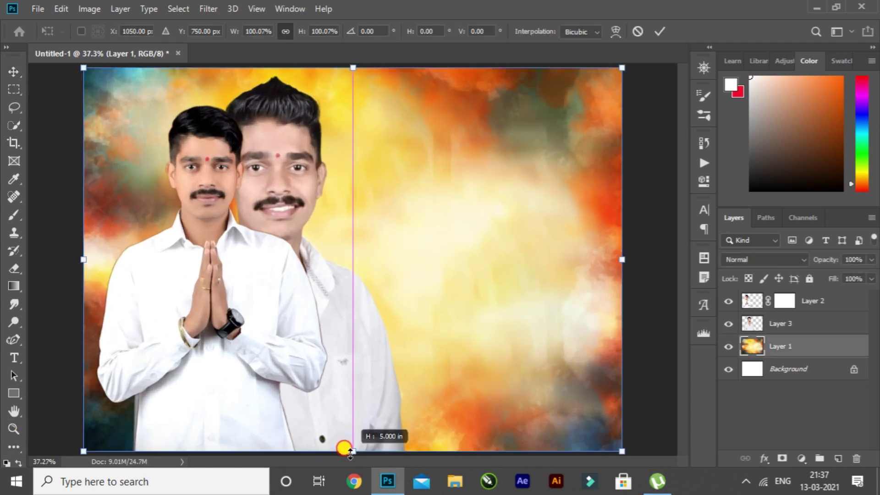
type("105")
key("Return")
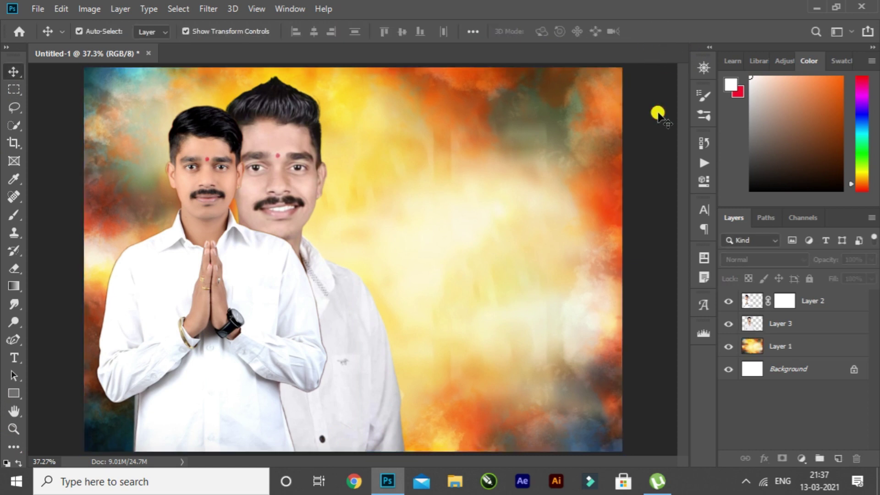
Set Layer 3's blend mode to Luminosity; open and cancel the Camera Raw Filter.
left_click(302, 177)
left_click(754, 259)
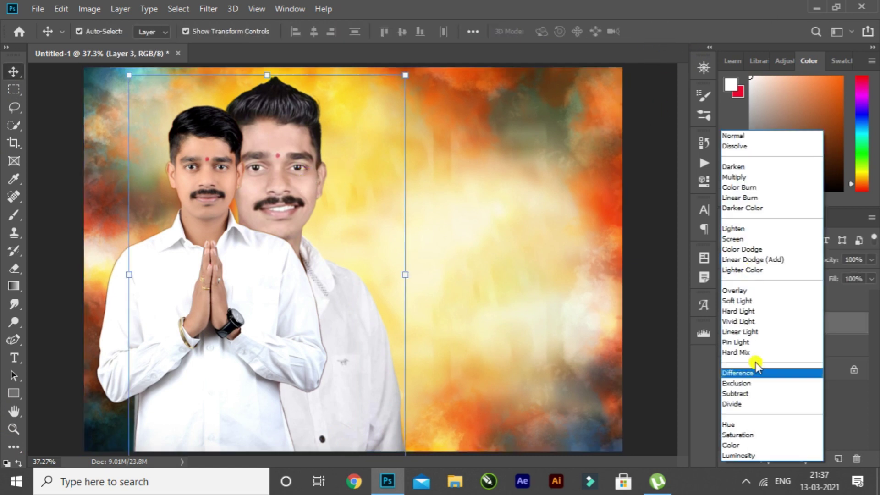
left_click(764, 457)
left_click(208, 8)
left_click(240, 87)
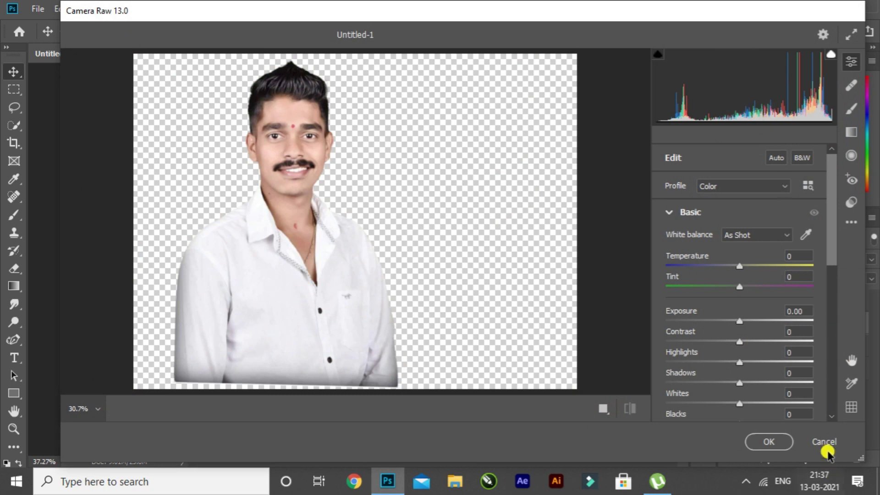
left_click(825, 447)
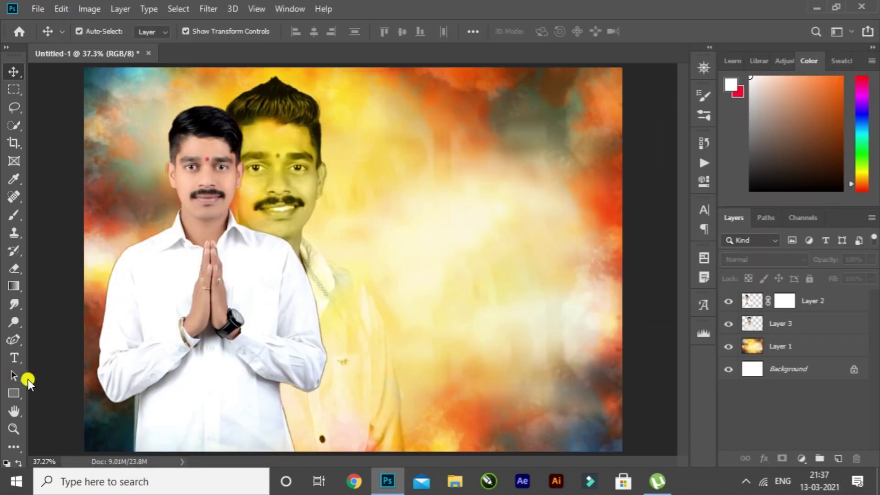
left_click(14, 358)
Start a text layer on the banner set in the Kheem Light font.
left_click(454, 245)
left_click(155, 31)
type("KHEEM")
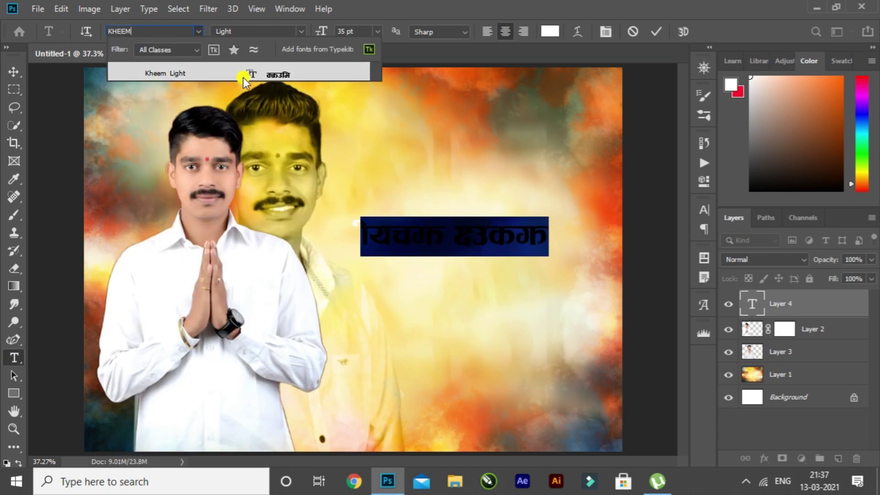
left_click(246, 78)
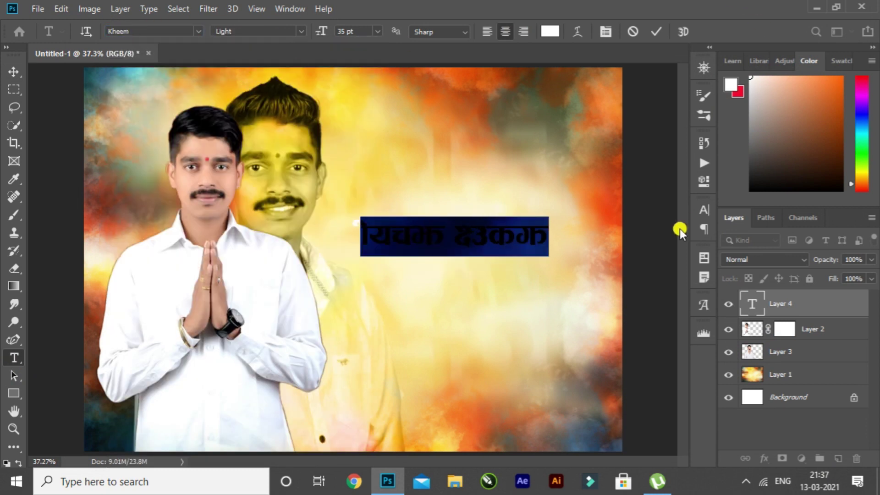
Insert the first Marathi name glyphs, including ग and ण with its vowel mark.
left_click(705, 309)
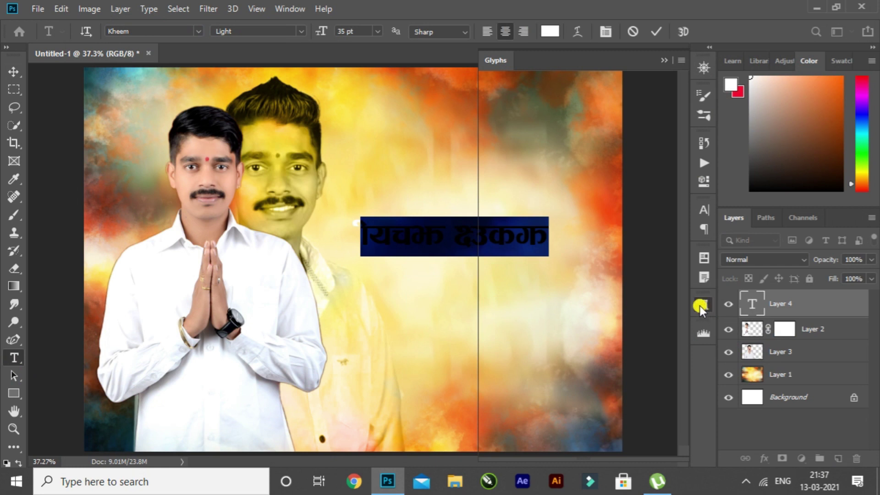
double_click(670, 310)
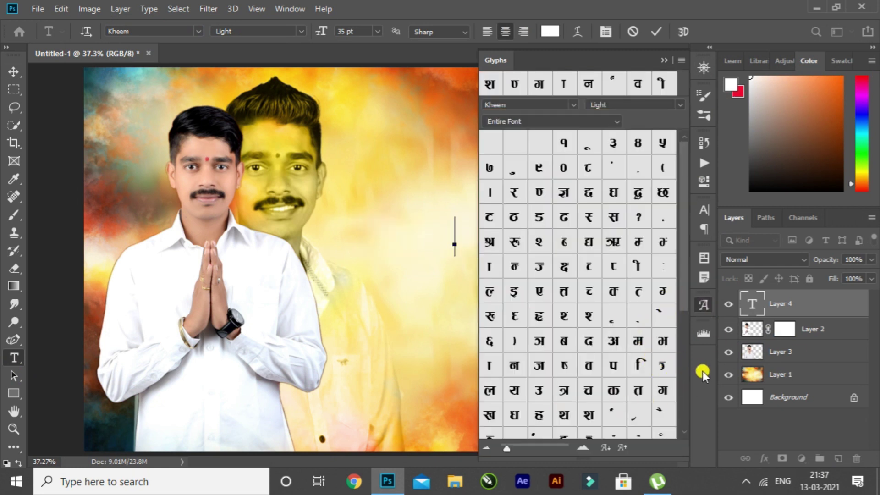
double_click(668, 387)
scroll(584, 336, "down", 2)
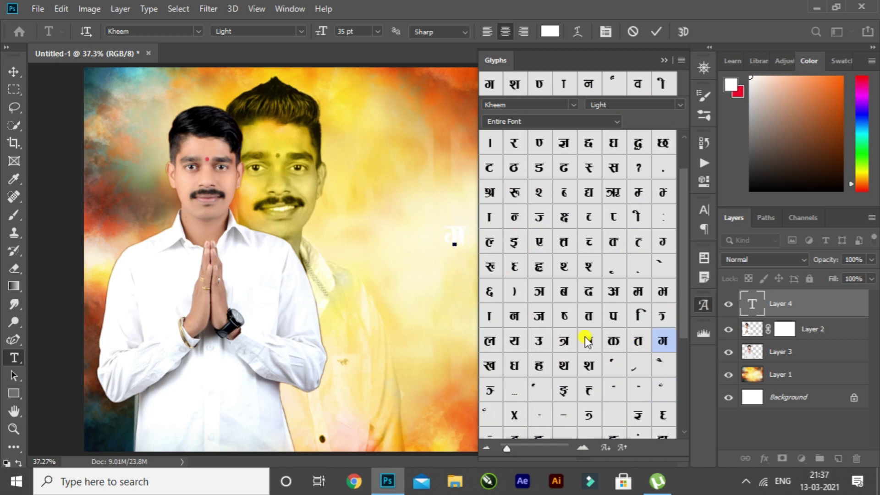
scroll(683, 263, "up", 2)
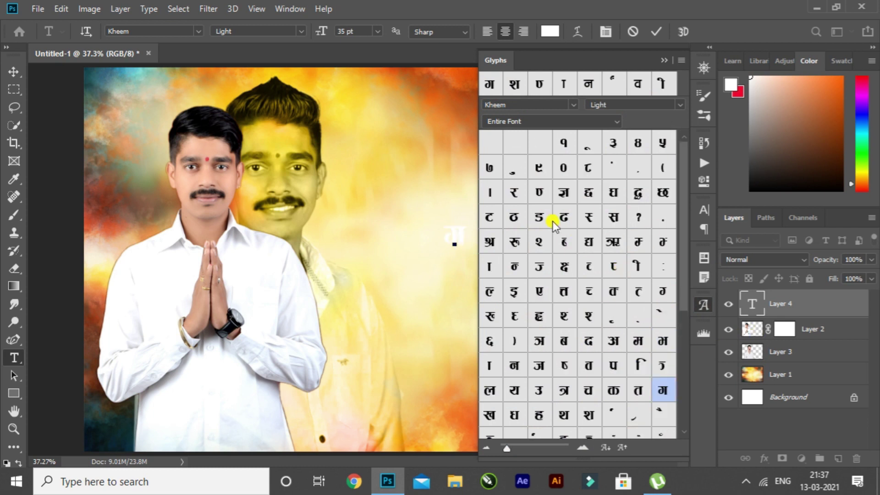
double_click(537, 193)
double_click(493, 197)
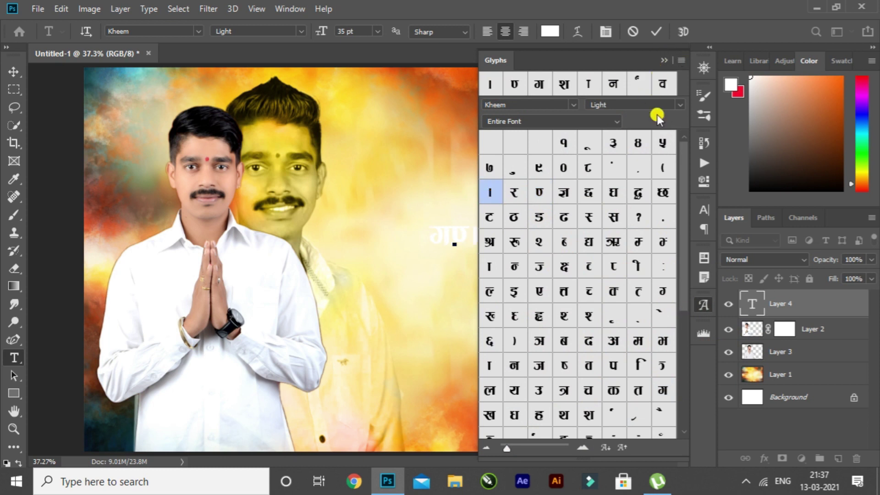
Finish the first name with ा, श and vowel marks, and commit it.
left_click(663, 59)
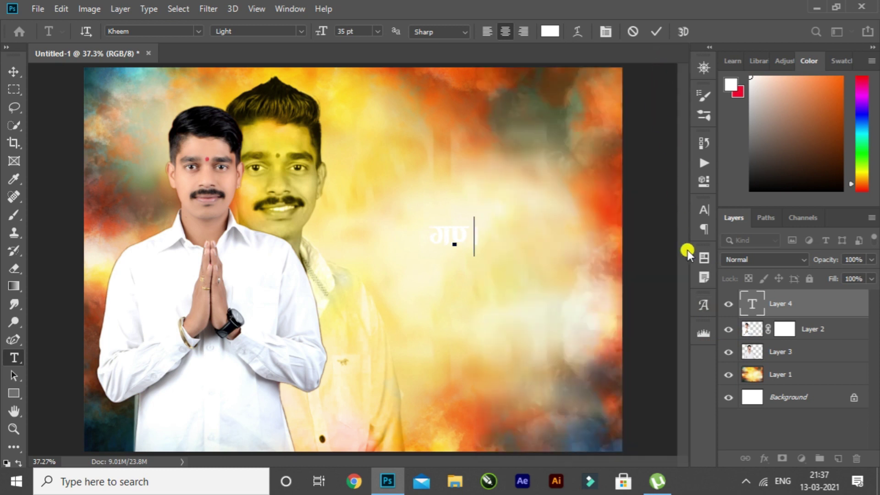
left_click(708, 301)
double_click(493, 266)
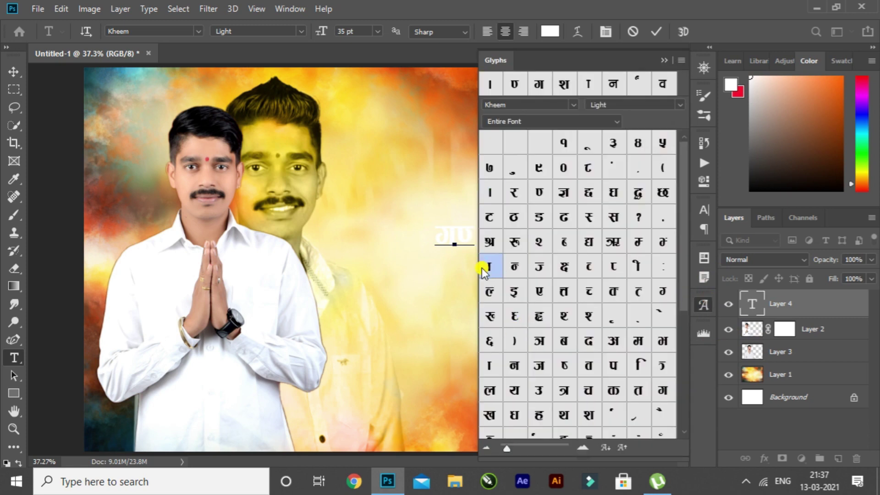
double_click(660, 316)
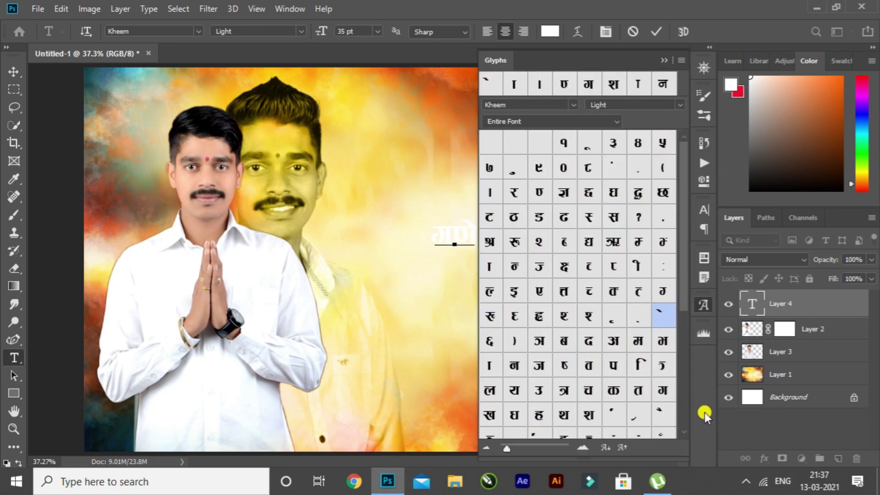
double_click(588, 315)
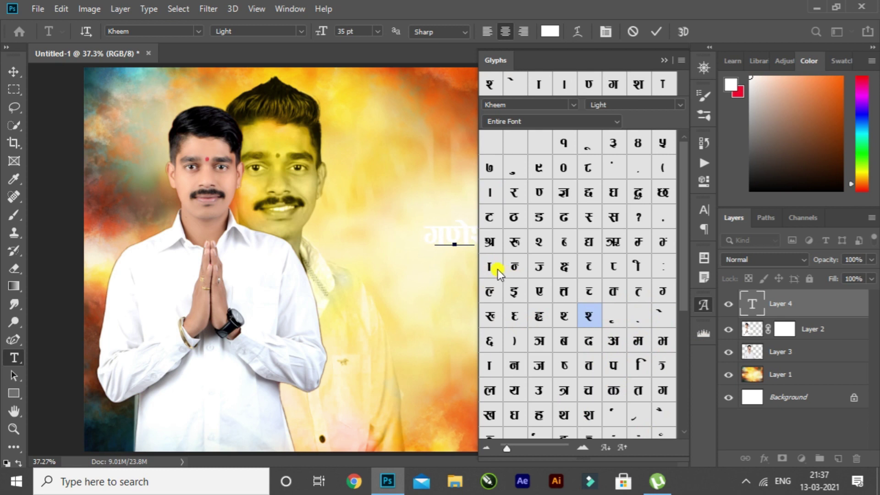
double_click(498, 265)
left_click(660, 58)
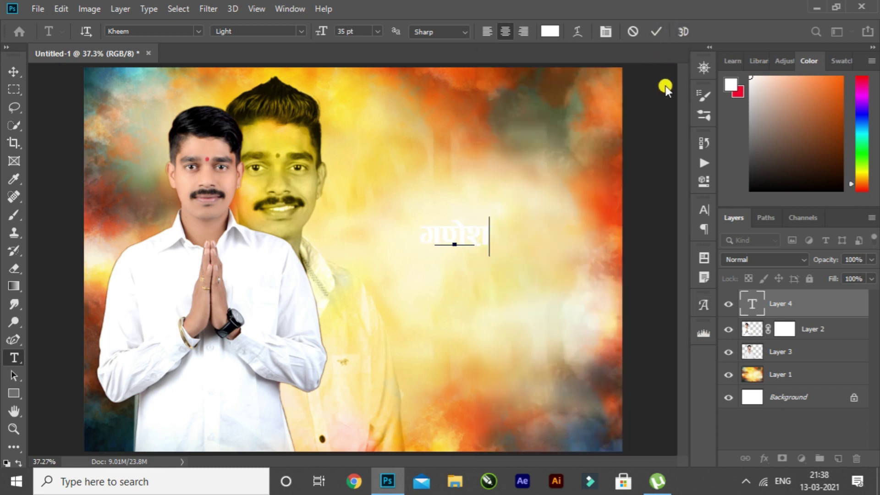
left_click(659, 35)
Start a second text layer below the name and clear its placeholder text.
left_click(5, 72)
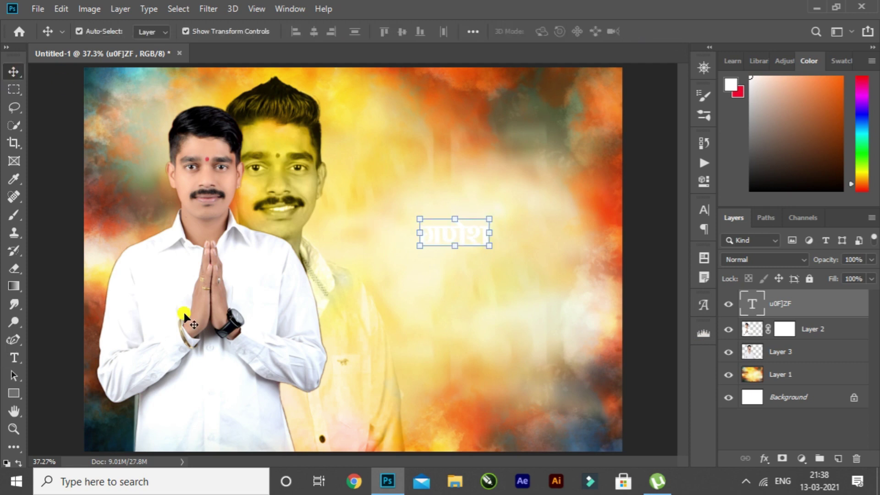
left_click(14, 360)
left_click(467, 285)
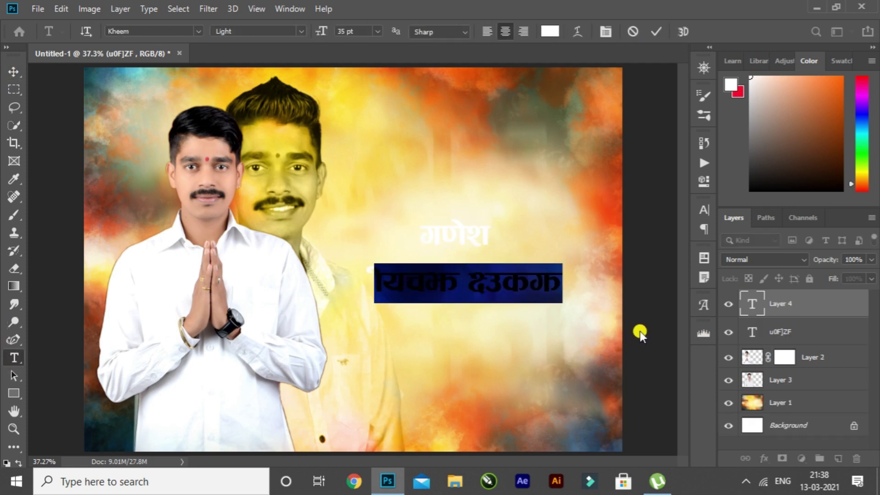
key("BackSpace")
left_click(704, 305)
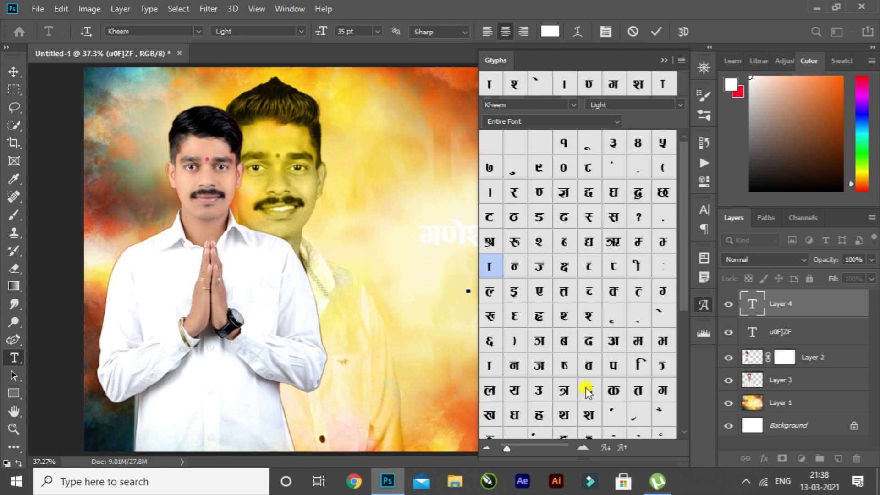
Spell the Marathi surname from the Glyphs panel and commit it.
double_click(612, 366)
double_click(488, 363)
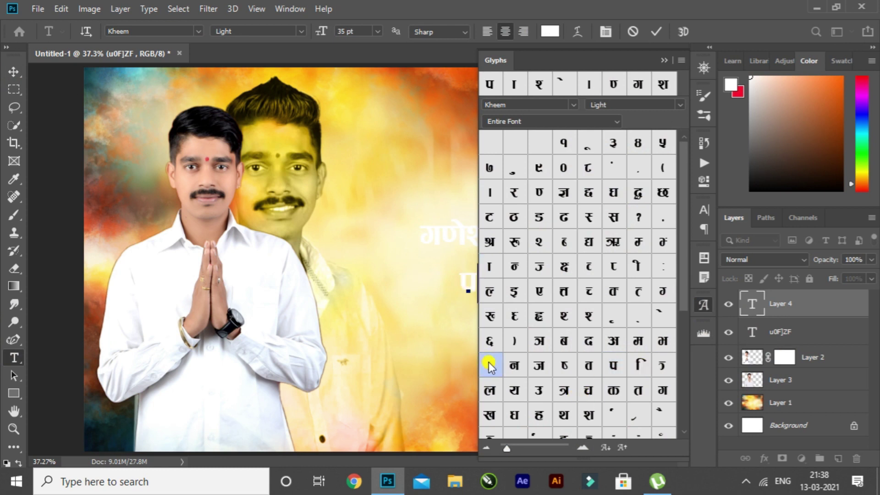
double_click(511, 364)
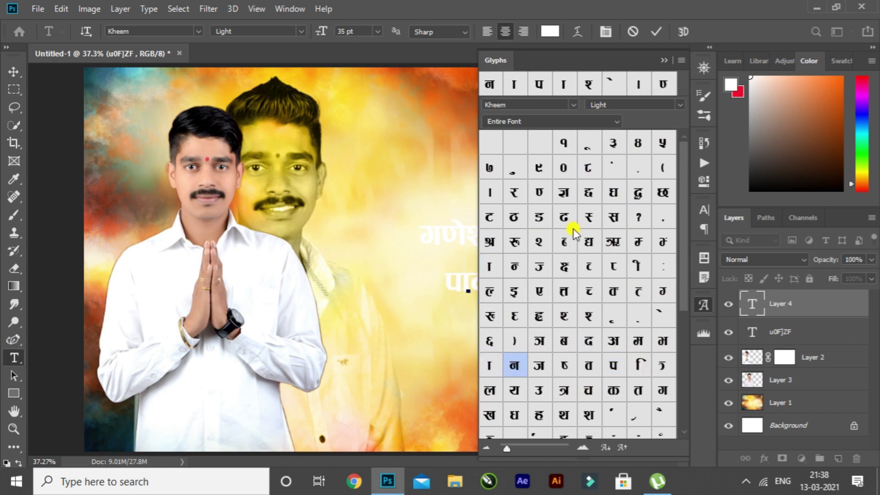
double_click(591, 217)
double_click(489, 270)
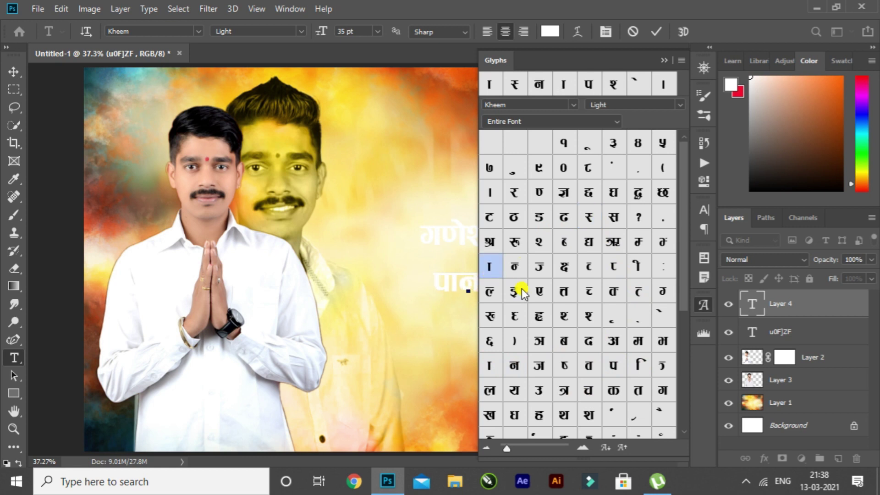
double_click(515, 200)
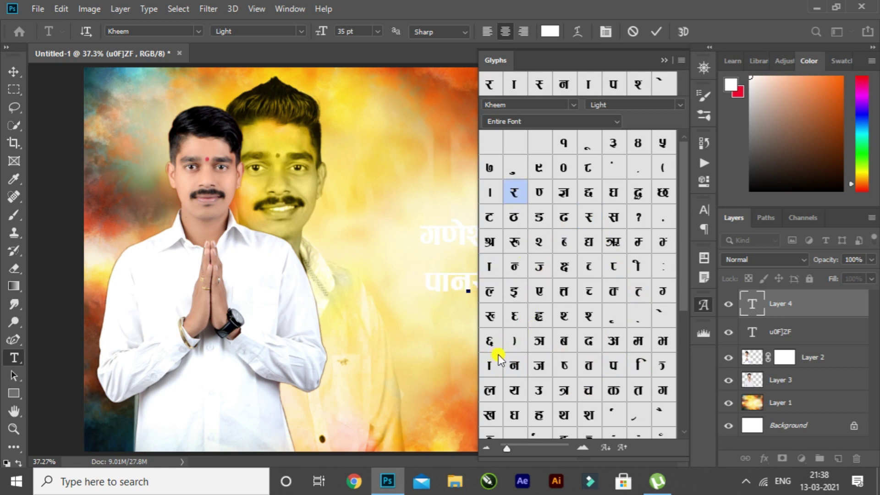
double_click(660, 315)
left_click(662, 62)
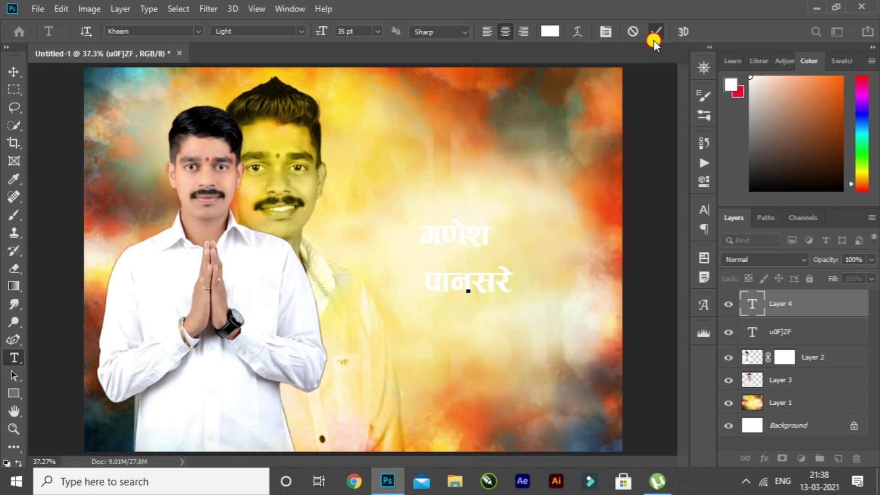
left_click(657, 31)
Give the first name line a red Gradient Overlay.
left_click(13, 71)
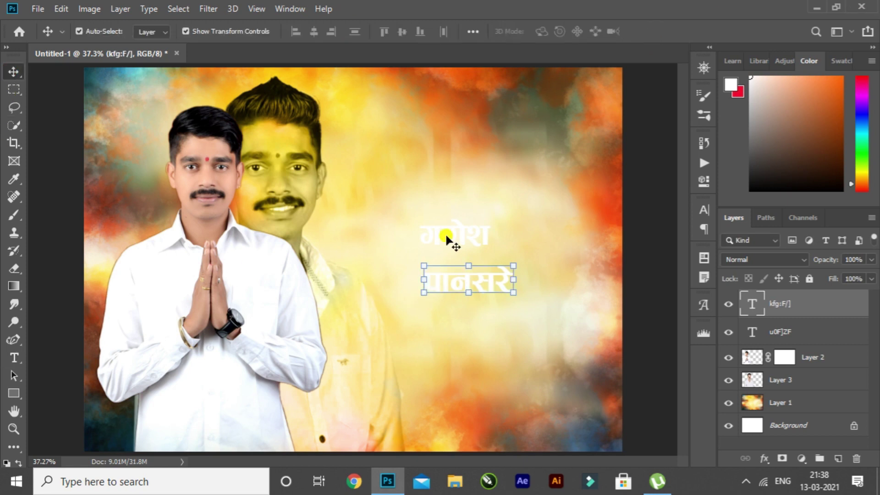
left_click(450, 234)
left_click(764, 458)
left_click(788, 418)
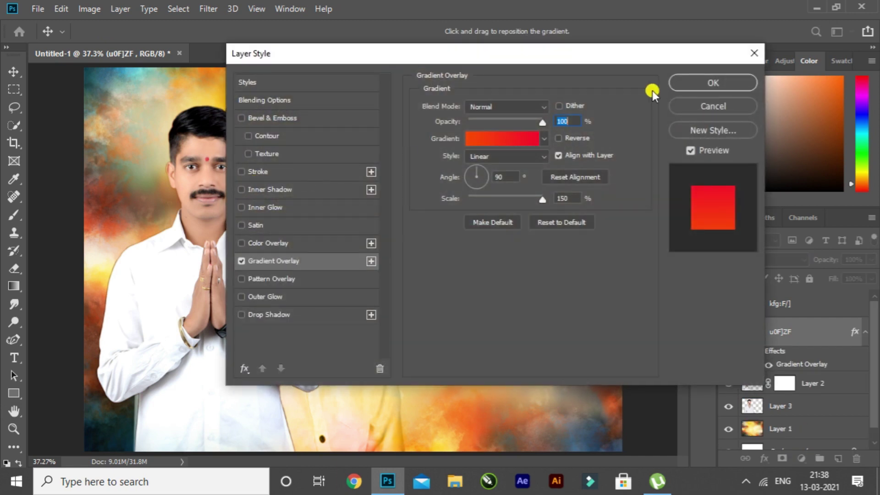
left_click(489, 138)
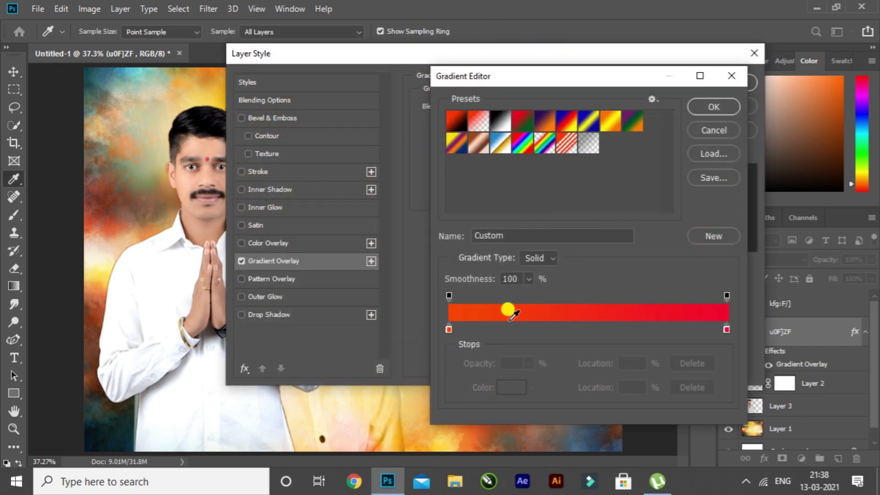
left_click(709, 109)
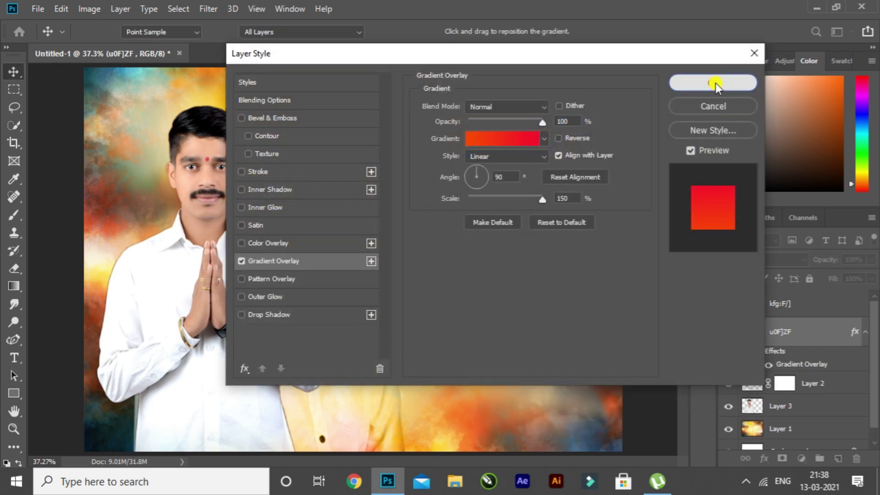
left_click(716, 84)
Enlarge the first name line with Free Transform.
key("ctrl+t")
mouse_move(454, 187)
left_mouse_down()
mouse_move(461, 194)
mouse_move(452, 147)
mouse_move(497, 220)
left_mouse_up()
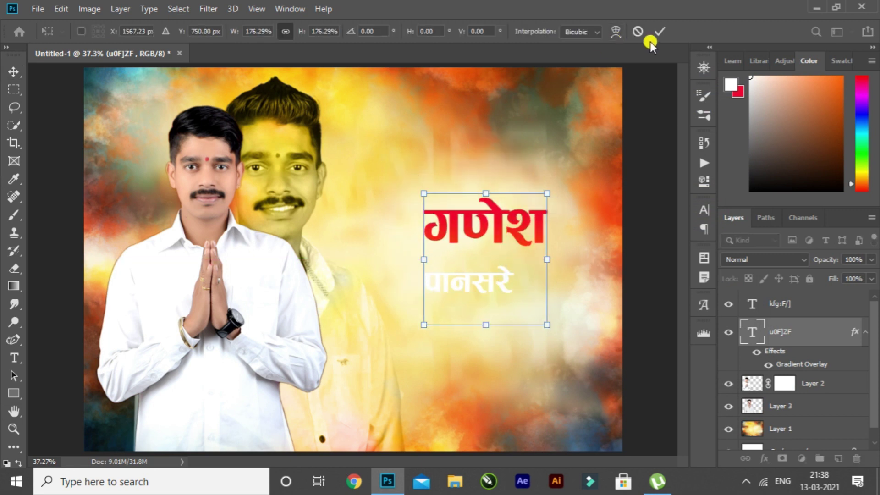
left_click(658, 32)
left_click(501, 269)
Add a red Gradient Overlay to the surname line.
left_click(493, 281)
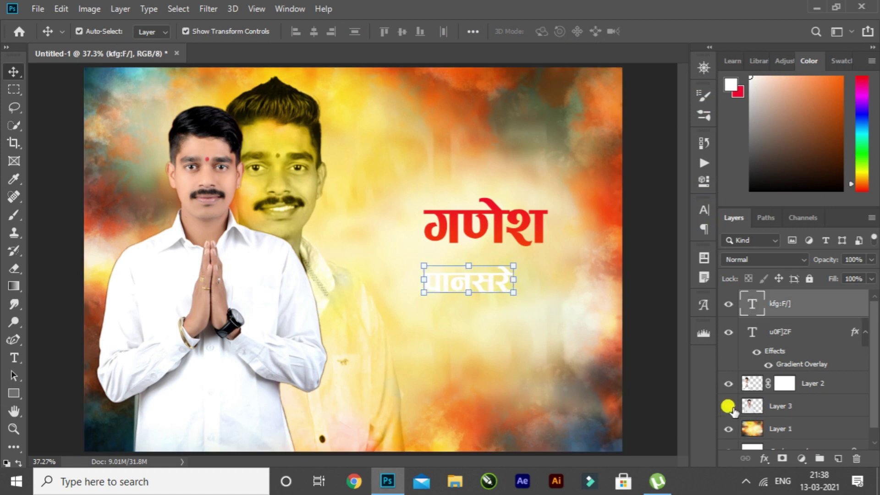
left_click(764, 458)
left_click(780, 419)
left_click(708, 81)
left_click(14, 428)
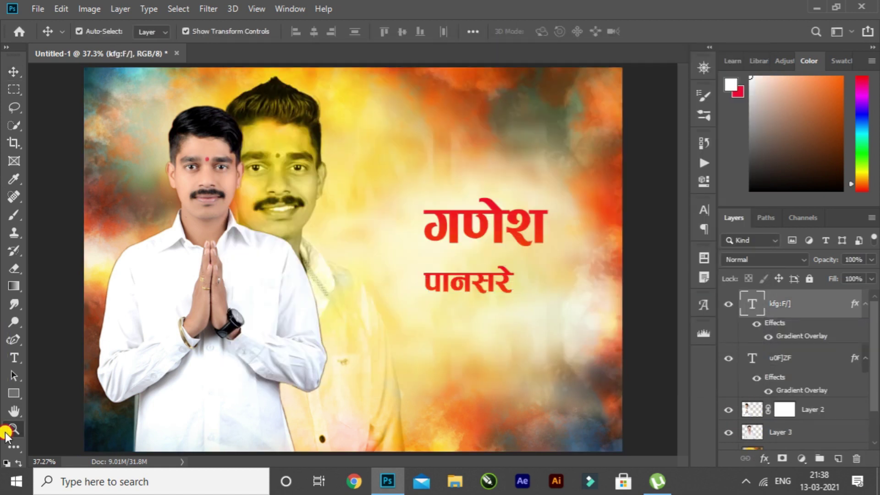
left_click_drag(627, 275, 638, 275)
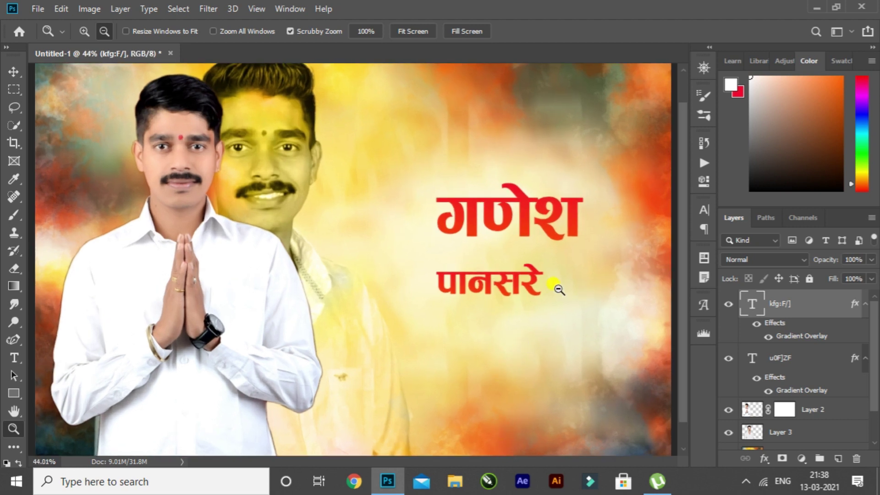
left_click_drag(553, 285, 534, 281)
Enlarge the surname to about 144% and align it snugly under the first name.
left_click(14, 71)
mouse_move(468, 266)
left_mouse_down()
mouse_move(482, 243)
mouse_move(483, 253)
left_mouse_up()
mouse_move(493, 291)
left_mouse_down()
mouse_move(510, 273)
mouse_move(514, 279)
left_mouse_up()
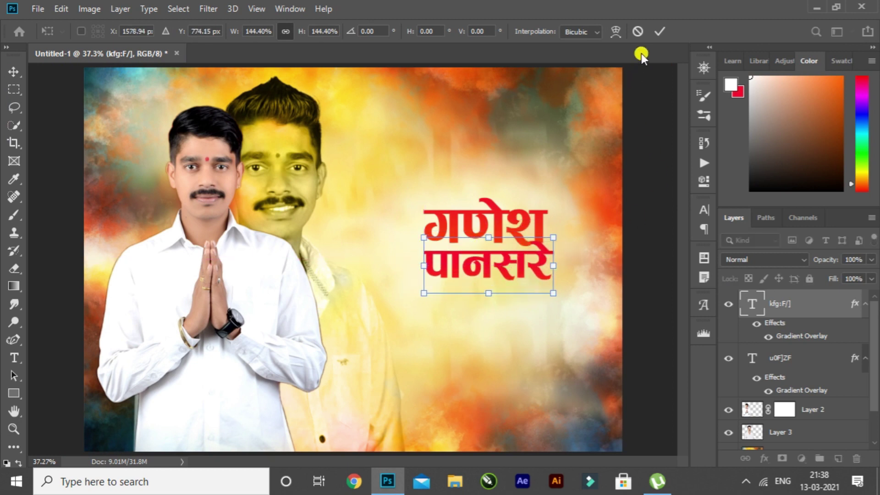
left_click(658, 31)
key("Right")
key("Right")
key("Right")
key("Right")
key("Right")
key("Right")
key("Right")
key("Right")
key("Right")
key("Right")
key("Right")
key("Right")
key("Right")
key("Right")
key("Up")
key("Up")
key("Up")
key("Left")
key("Left")
key("Left")
left_click_drag(504, 259, 498, 259)
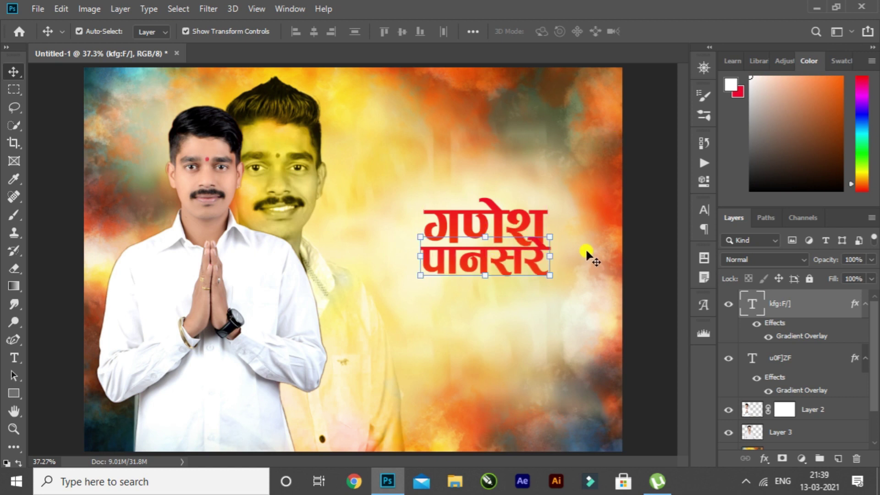
Give the surname a white, Normal-blend drop shadow with reduced distance.
left_click(764, 459)
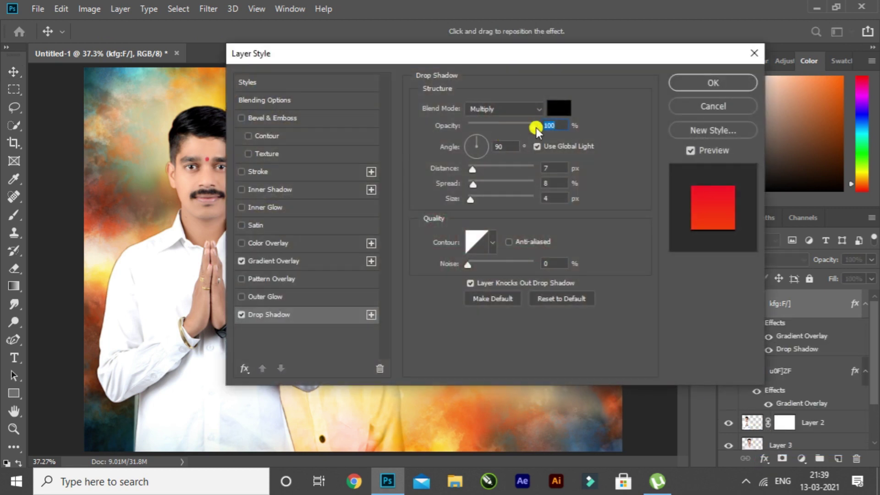
left_click(554, 114)
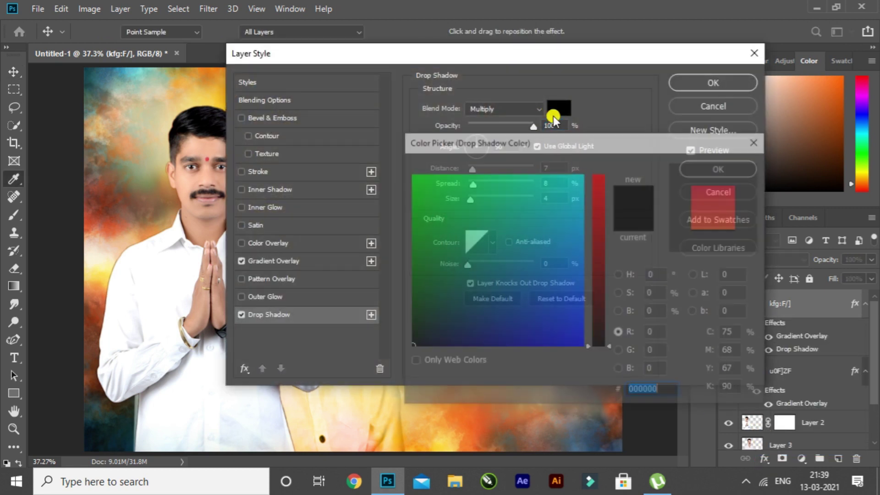
left_click_drag(530, 210, 585, 174)
left_click(601, 177)
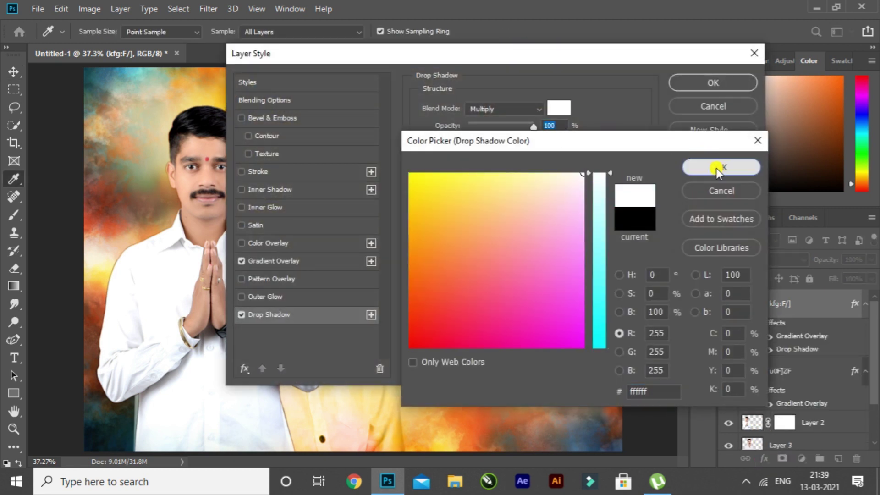
left_click(717, 168)
left_click(480, 112)
left_click(492, 119)
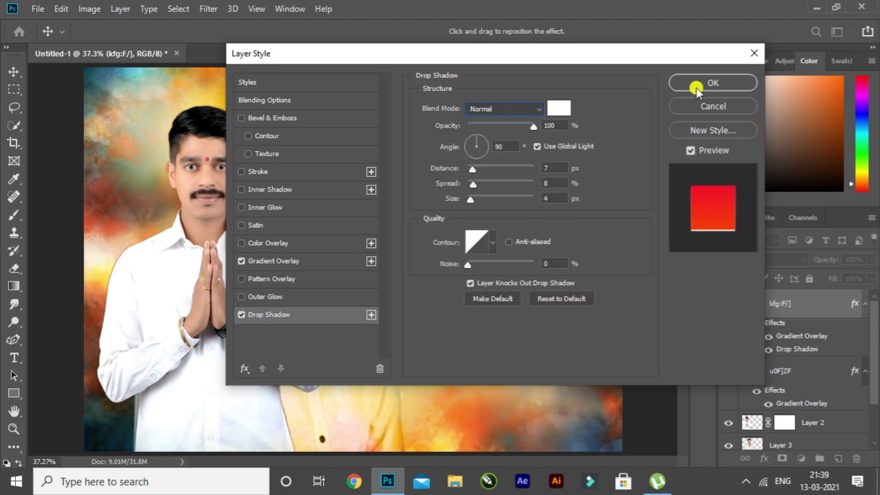
mouse_move(527, 59)
left_mouse_down()
mouse_move(68, 144)
mouse_move(158, 149)
left_mouse_up()
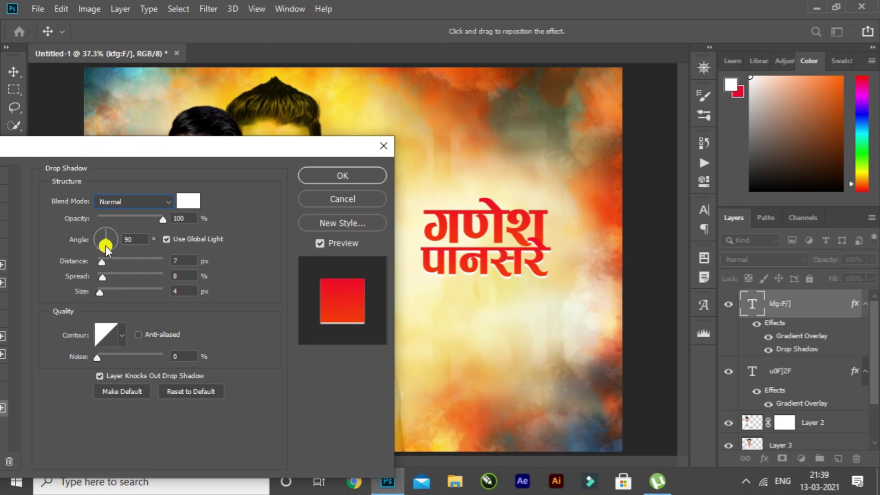
left_click_drag(101, 265, 97, 265)
left_click(382, 175)
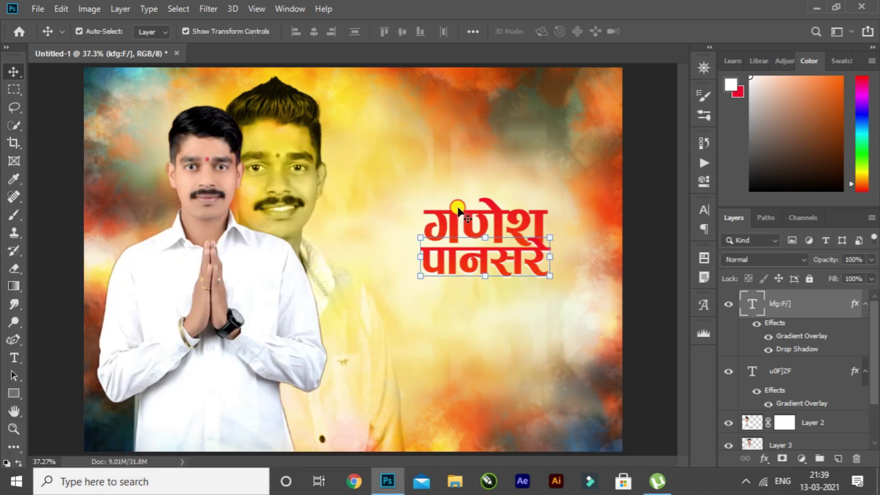
Add a white, Normal-blend drop shadow to the first name.
left_click(751, 367)
left_click(764, 458)
left_click(779, 443)
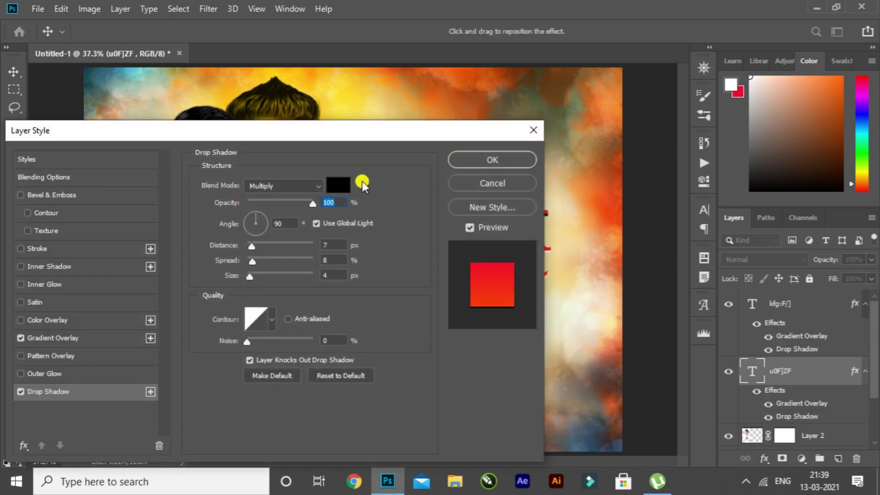
left_click(334, 183)
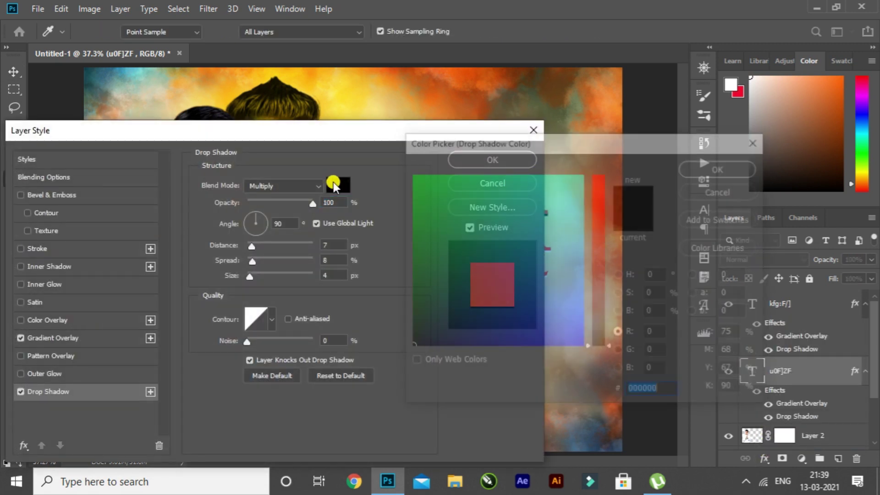
left_click_drag(550, 190, 599, 173)
left_click(693, 158)
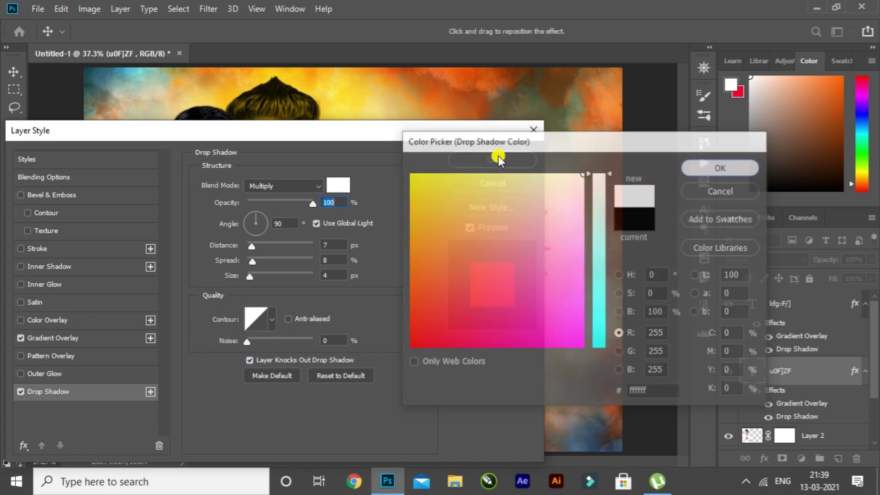
left_click(293, 185)
left_click(303, 136)
left_click(497, 159)
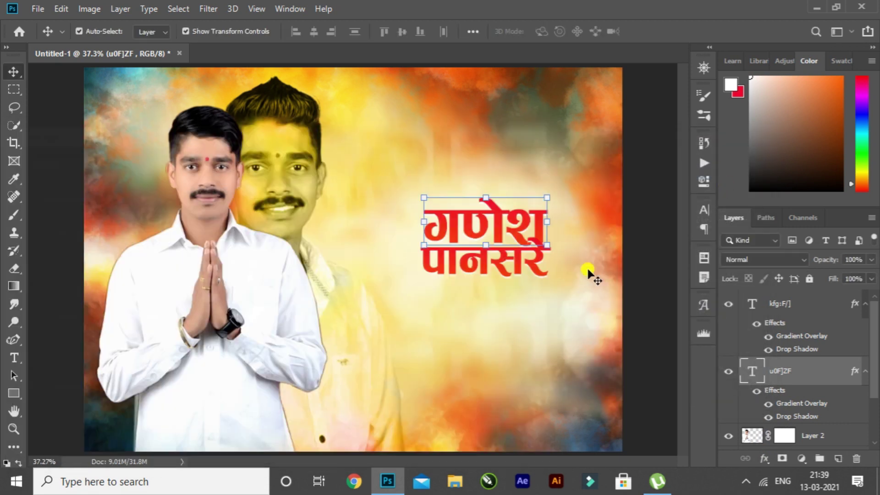
Select both name layers and move the name block slightly down and right.
left_click(592, 334)
left_click_drag(542, 354, 441, 172)
mouse_move(486, 213)
left_mouse_down()
mouse_move(497, 232)
mouse_move(498, 188)
left_mouse_up()
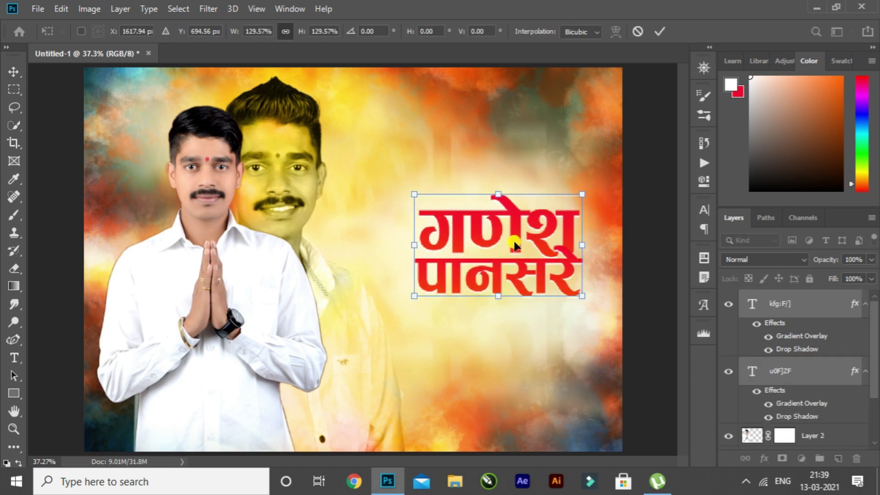
Scale the two-line name up to about 134%, reposition it, and convert it to one smart object.
left_click_drag(514, 253, 499, 254)
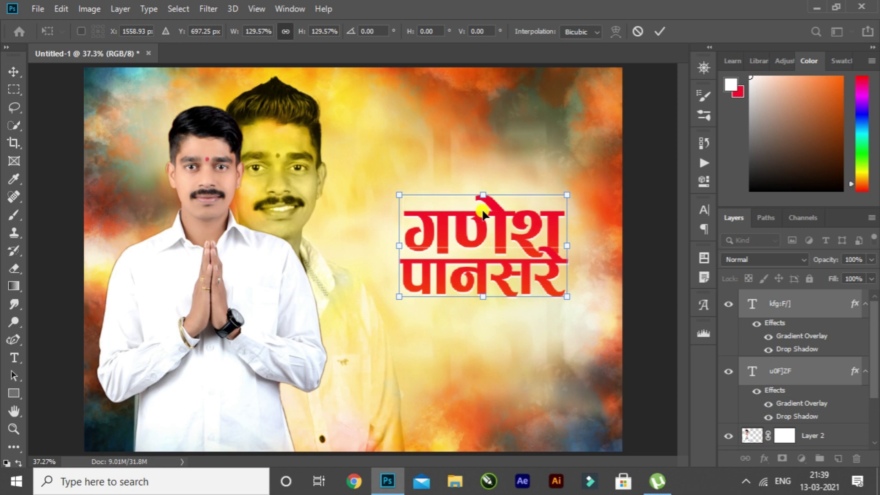
left_click_drag(491, 197, 487, 184)
left_click(656, 31)
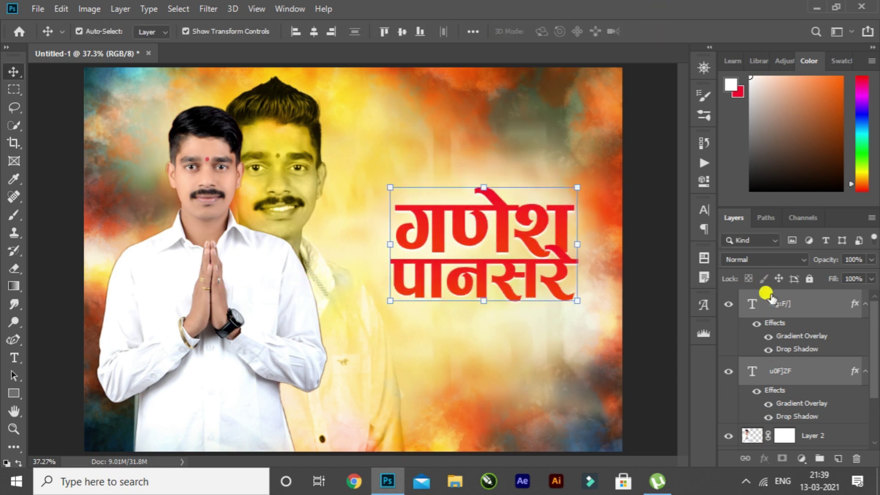
right_click(781, 303)
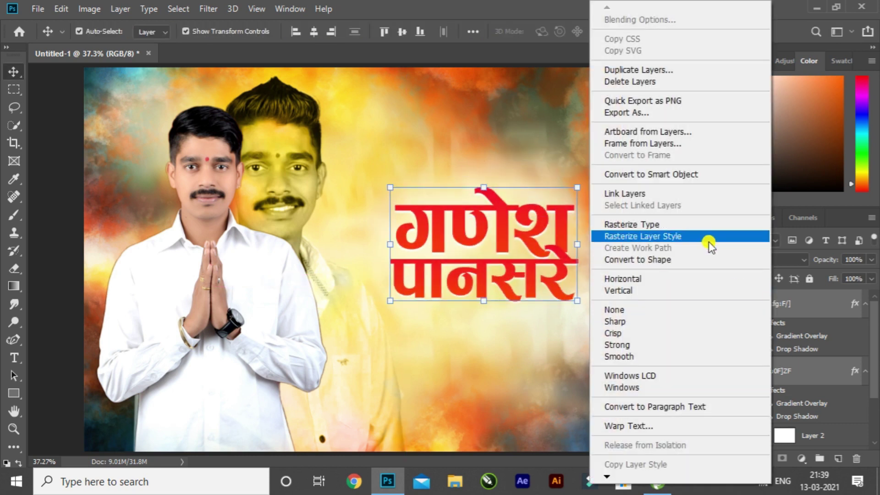
left_click(688, 175)
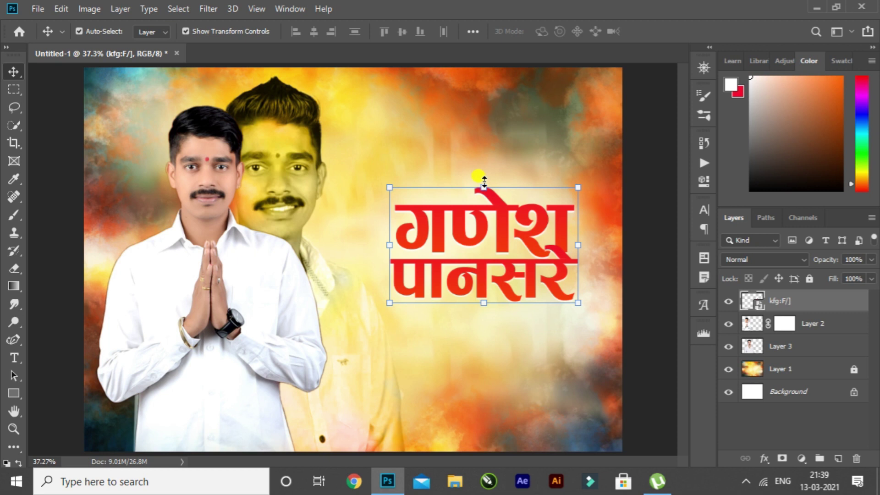
Warp the name smart object so its top-right corner sweeps upward.
left_click_drag(484, 182, 484, 193)
right_click(521, 243)
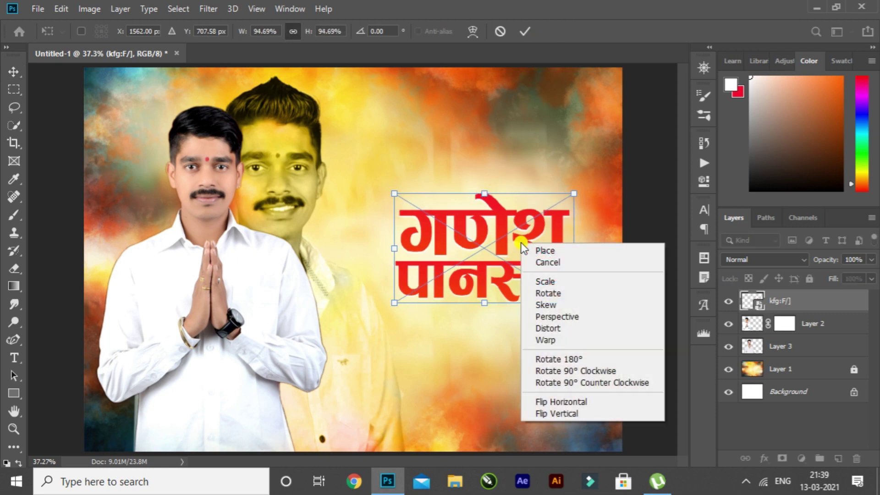
left_click(554, 338)
left_click_drag(576, 195, 594, 163)
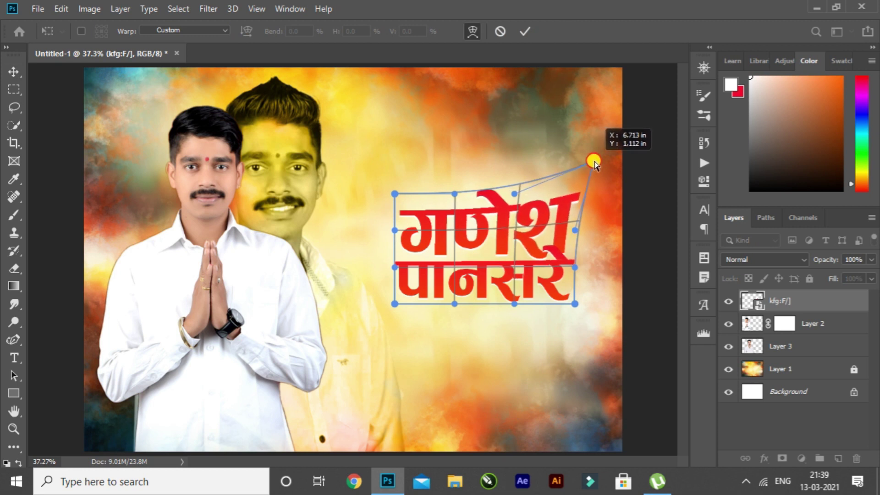
left_click(525, 31)
left_click(628, 235)
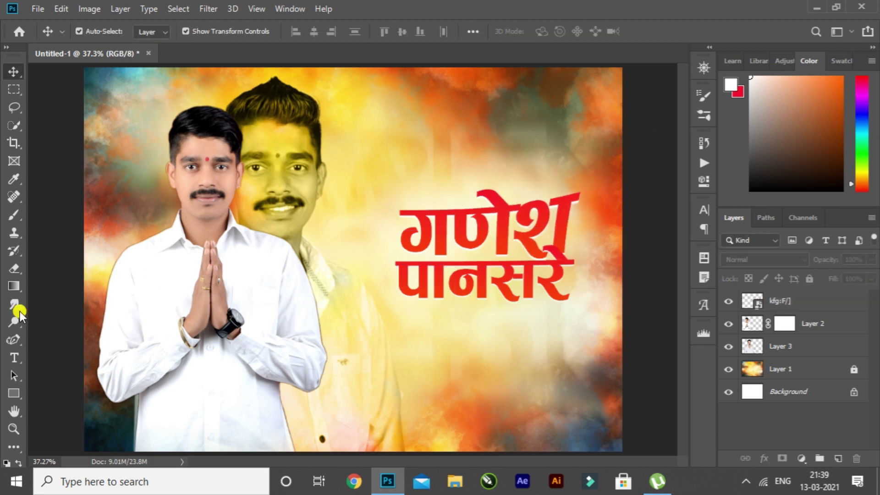
left_click(12, 359)
Start a white text layer above the name and enter सरप from the Glyphs panel.
left_click(403, 180)
key("BackSpace")
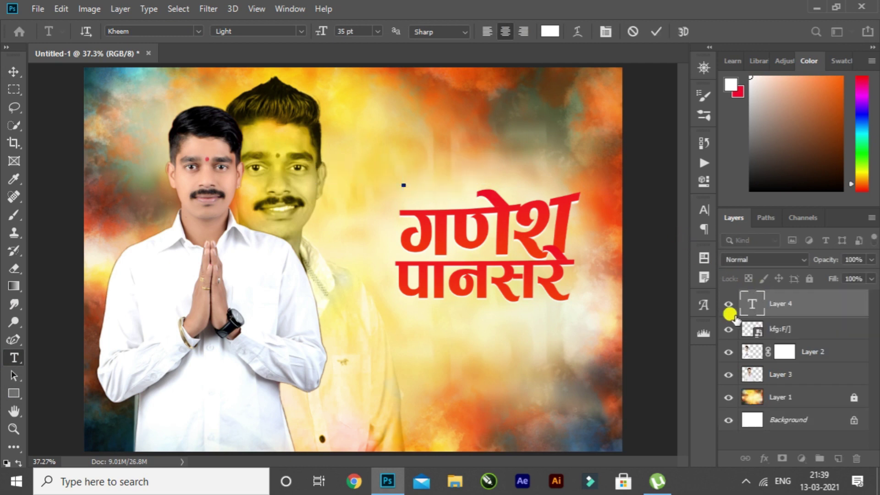
left_click(704, 306)
double_click(586, 221)
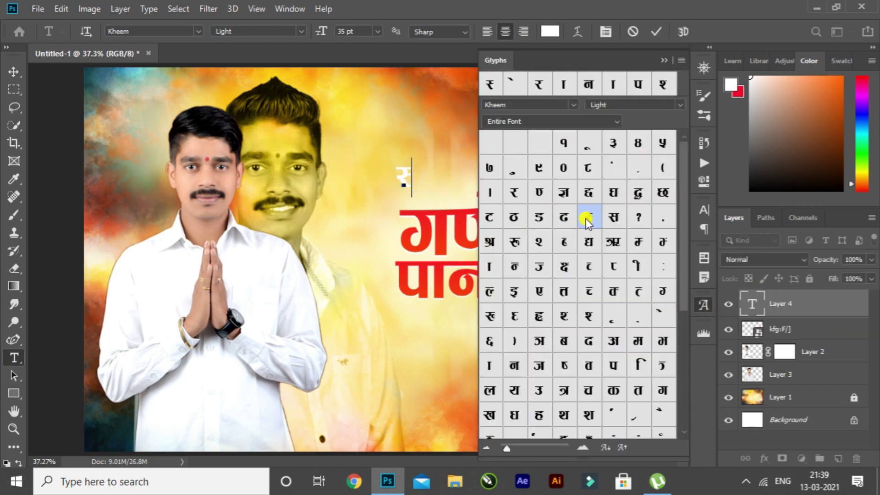
double_click(492, 273)
double_click(517, 194)
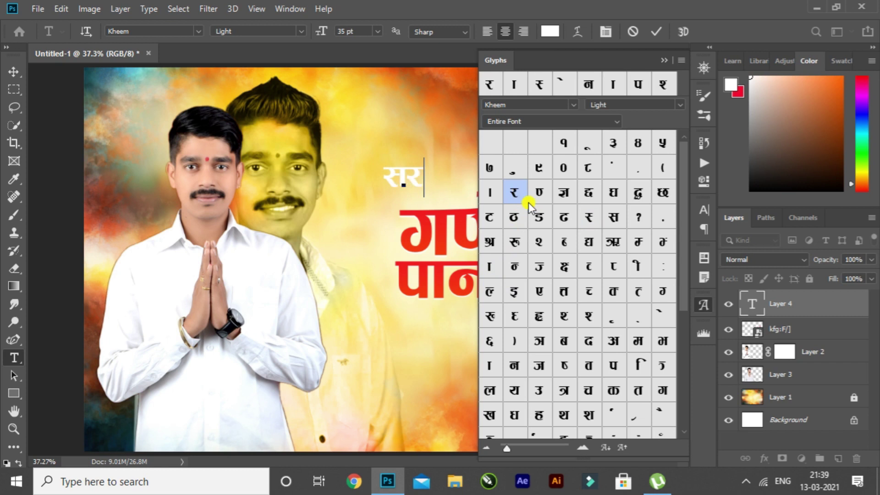
left_click(617, 366)
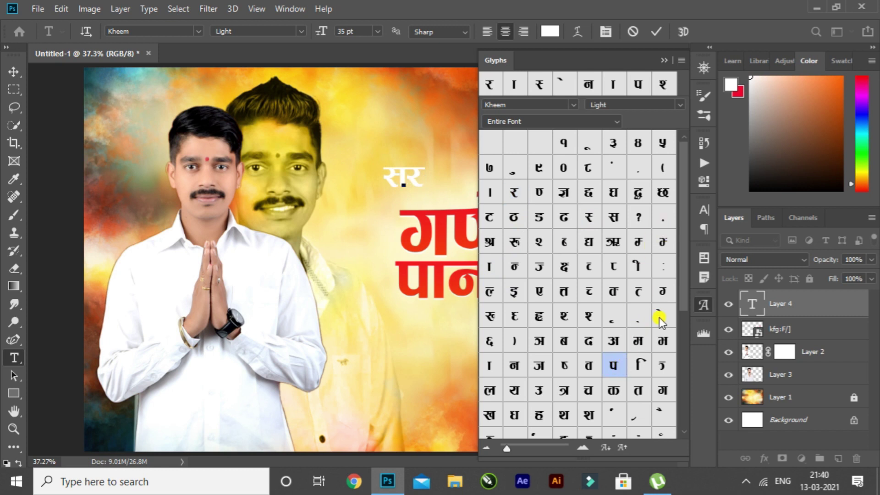
double_click(614, 363)
Complete the word सरपंच with the anusvara and remaining glyphs, then commit it.
scroll(640, 343, "down", 2)
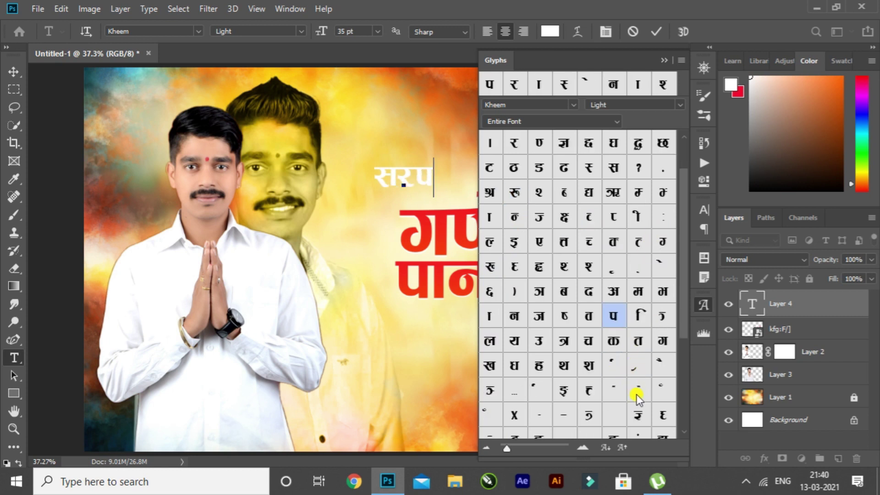
scroll(634, 389, "down", 2)
scroll(625, 386, "up", 2)
scroll(625, 387, "up", 2)
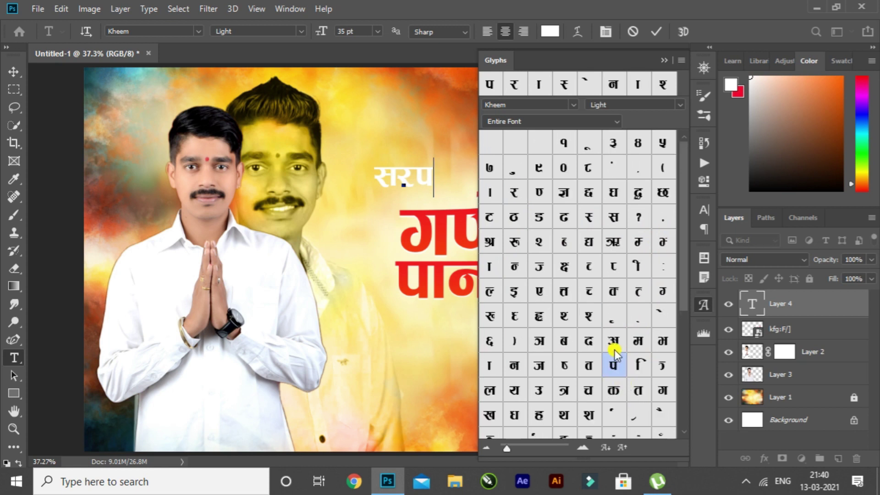
double_click(611, 167)
double_click(595, 289)
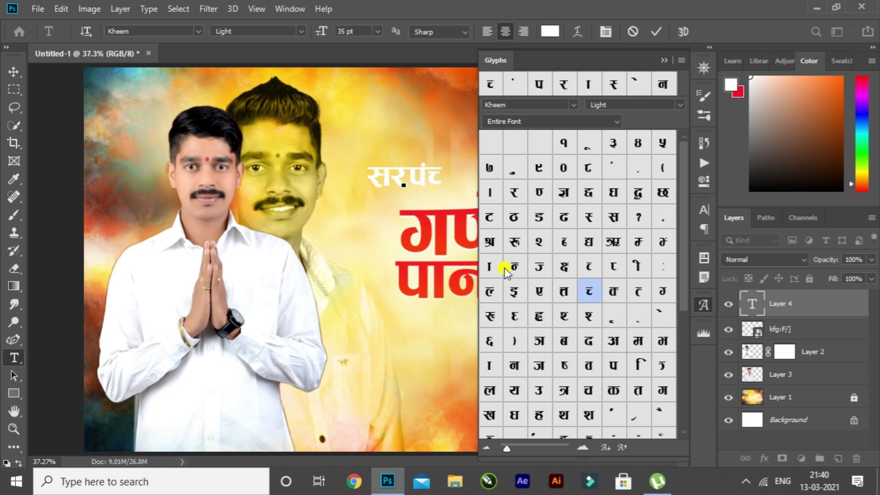
double_click(491, 267)
left_click(661, 62)
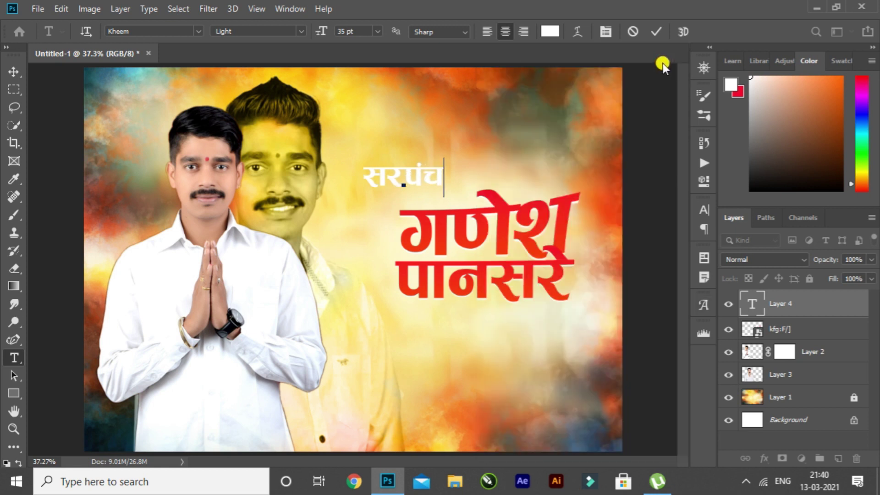
left_click(14, 71)
Add a red Gradient Overlay to सरपंच and move it to the name's top-left.
left_click(764, 458)
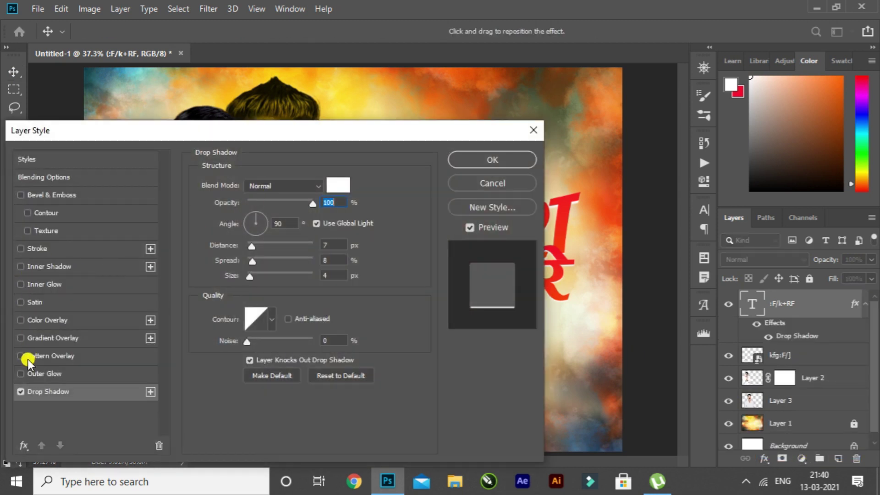
left_click(59, 335)
left_click(471, 159)
left_click_drag(425, 175, 450, 202)
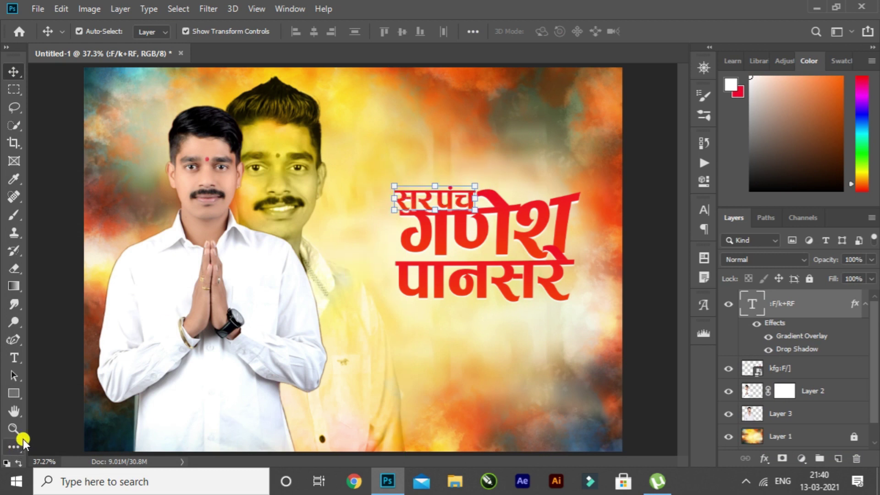
left_click(14, 428)
Nudge सरपंच up slightly and rasterize it together with its layer style.
mouse_move(504, 201)
left_mouse_down()
mouse_move(576, 192)
mouse_move(556, 196)
left_mouse_up()
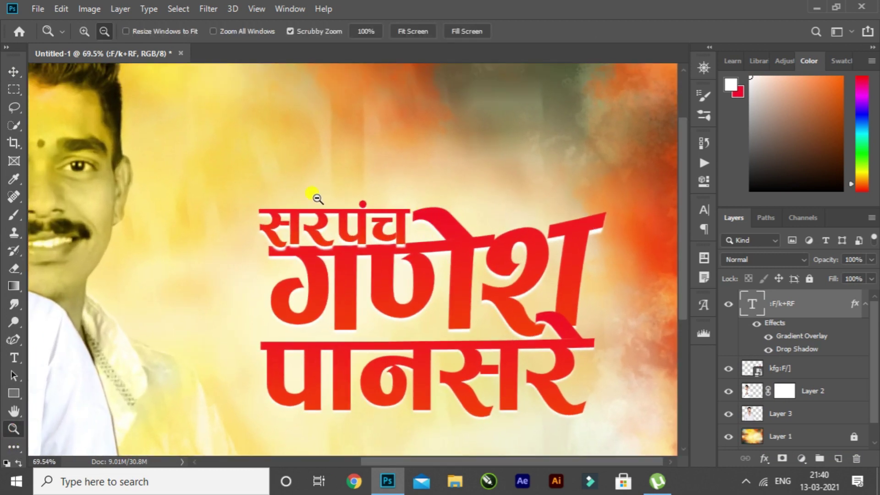
left_click(13, 72)
left_click_drag(359, 241, 358, 230)
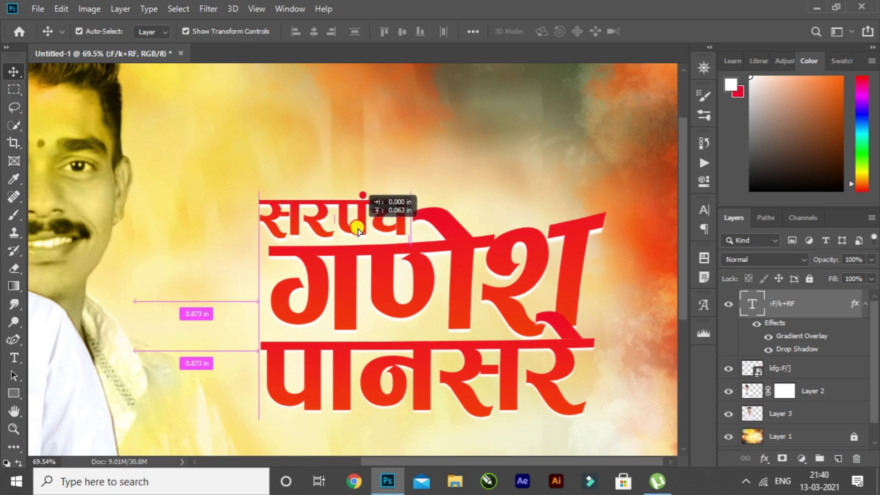
right_click(353, 184)
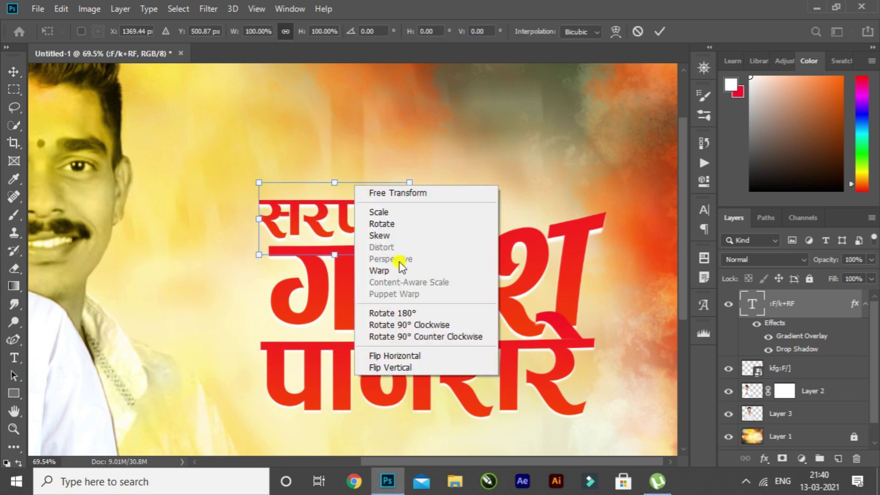
left_click(397, 269)
left_click(659, 31)
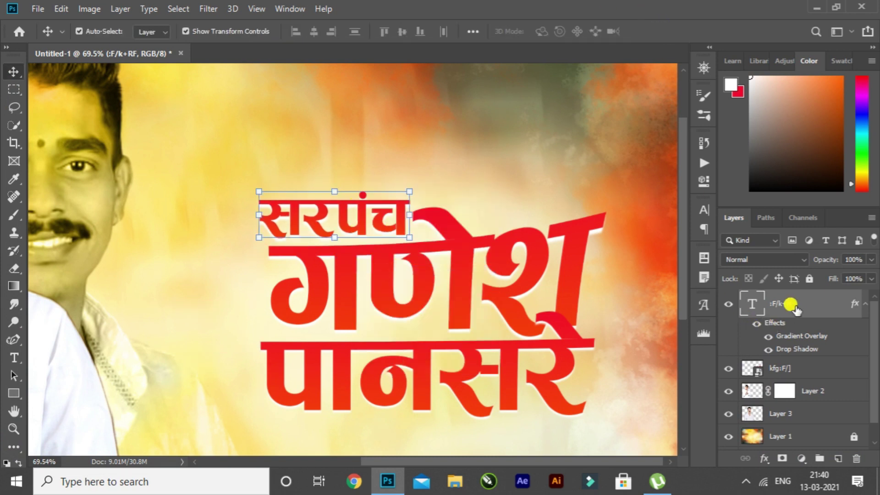
right_click(785, 303)
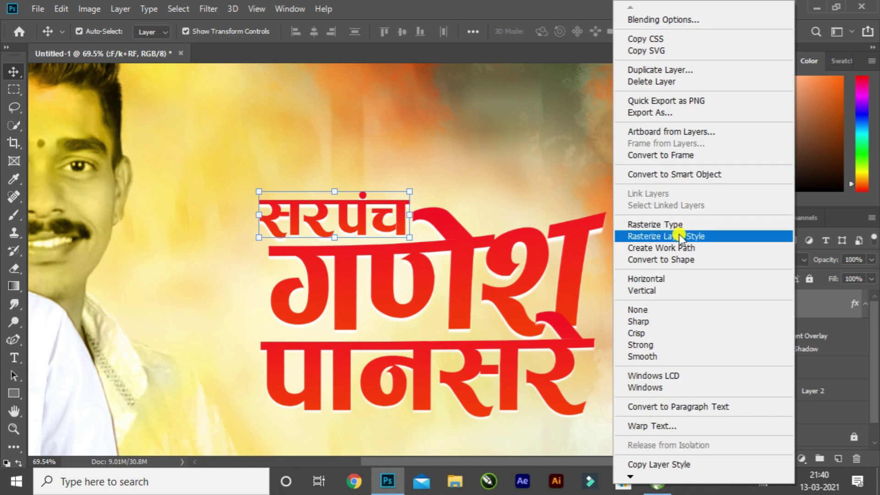
left_click(677, 236)
Warp सरपंच so its right end lifts upward, then shrink it to about 96%.
key("ctrl+t")
right_click(396, 188)
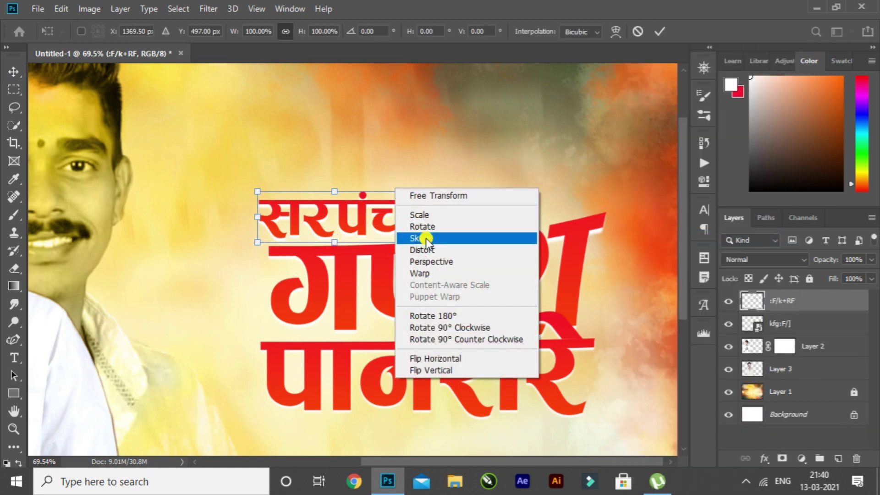
left_click(435, 269)
left_click_drag(412, 196, 425, 164)
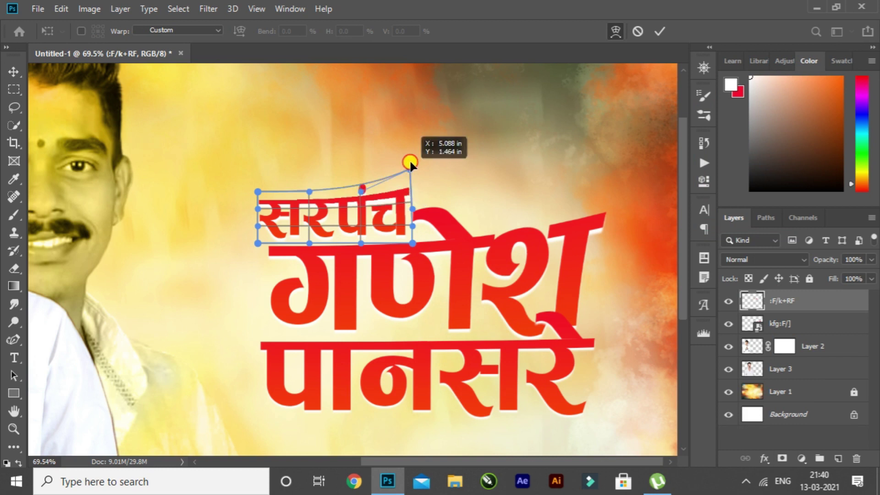
left_click(662, 31)
key("Down")
key("Down")
key("Down")
key("Down")
key("Down")
key("Down")
key("Down")
key("Down")
key("Down")
key("Down")
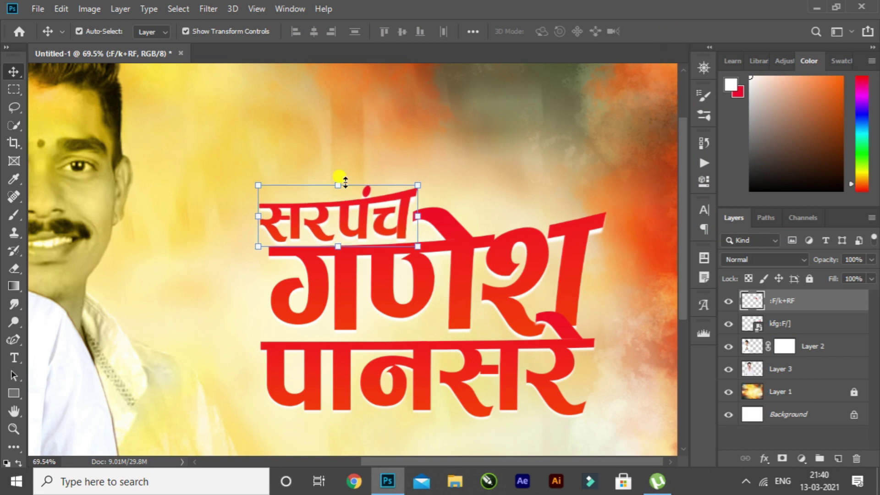
left_click(243, 176)
left_click_drag(250, 180, 256, 183)
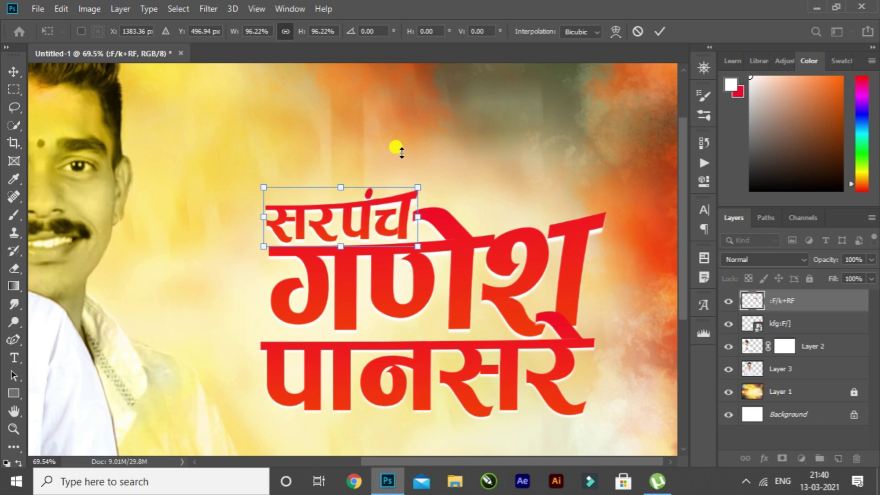
left_click(660, 30)
Fit the banner on screen and enlarge the combined सरपंच-and-name title slightly.
left_click(10, 429)
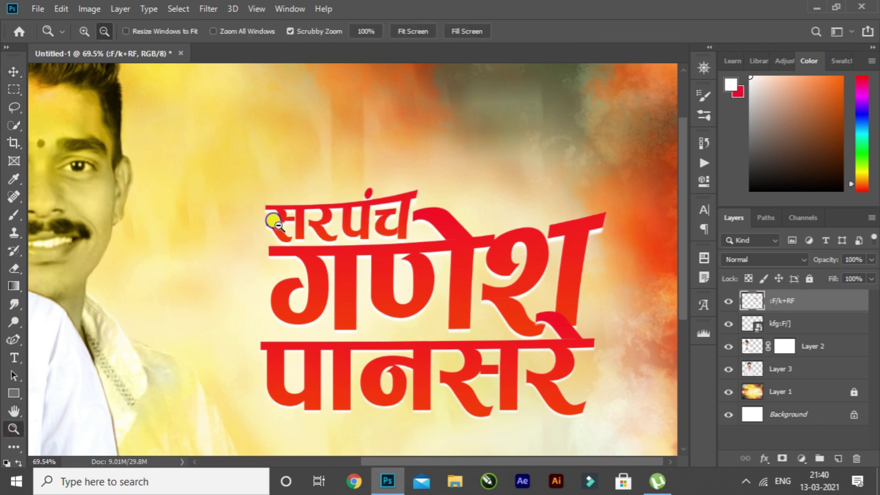
key("ctrl+0")
left_click(12, 68)
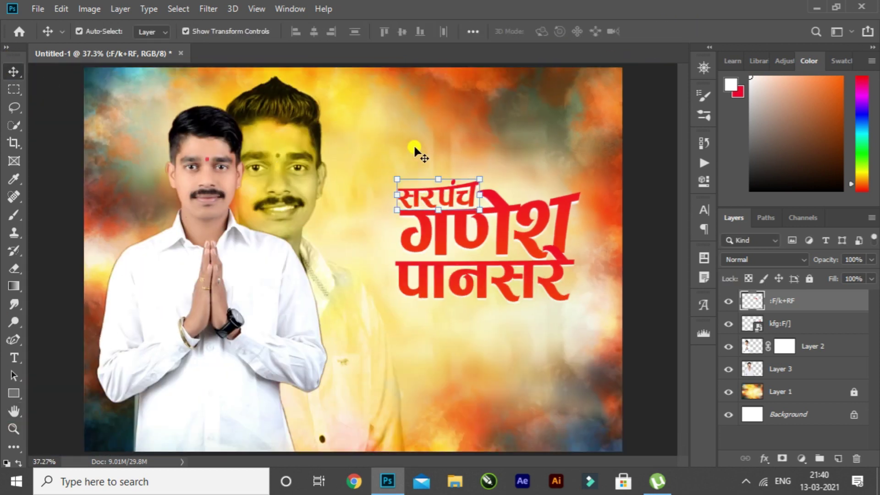
left_click_drag(413, 140, 506, 323)
left_click_drag(488, 180, 489, 178)
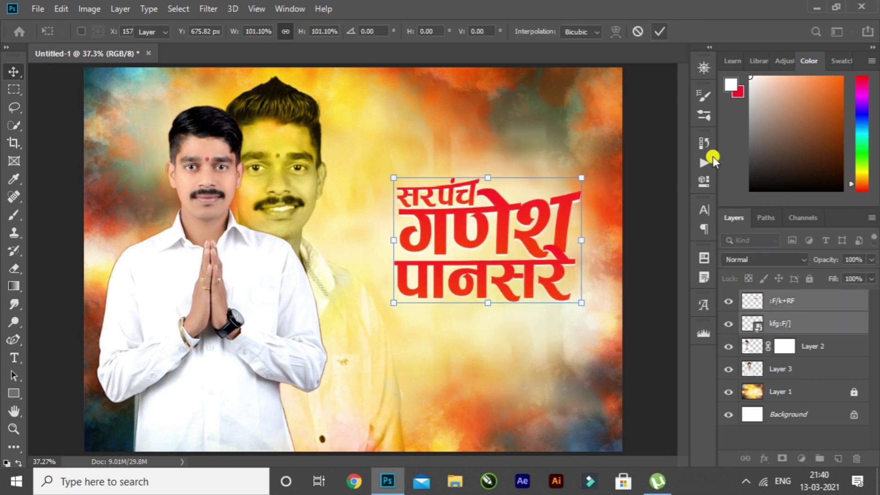
key("Return")
left_click(796, 392)
Add a new layer above Layer 1 and paint a soft white glow behind the title.
left_click(835, 460)
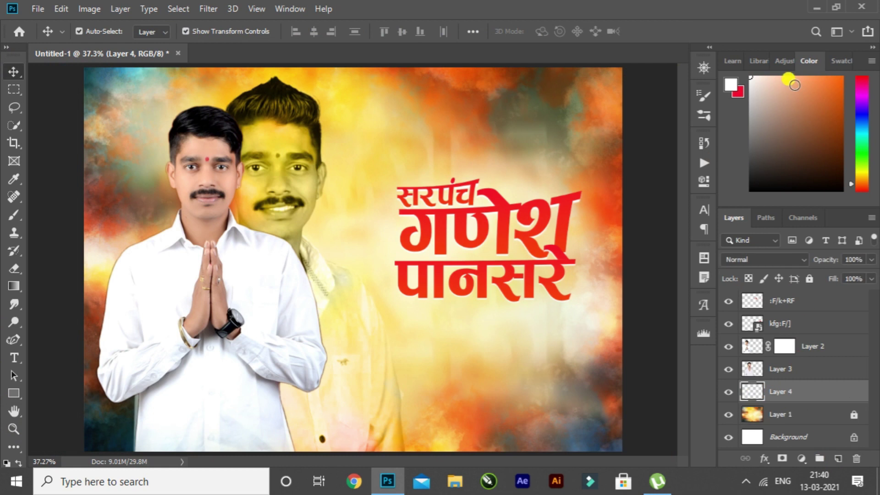
left_click(15, 214)
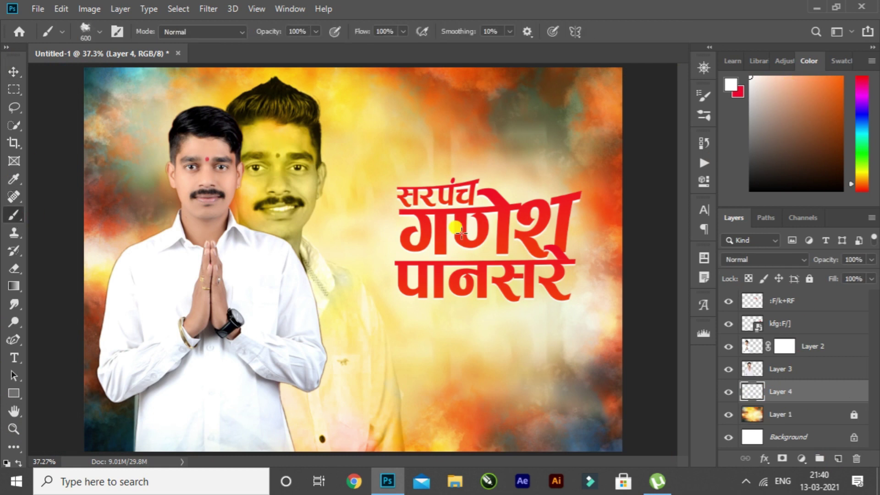
left_click(89, 34)
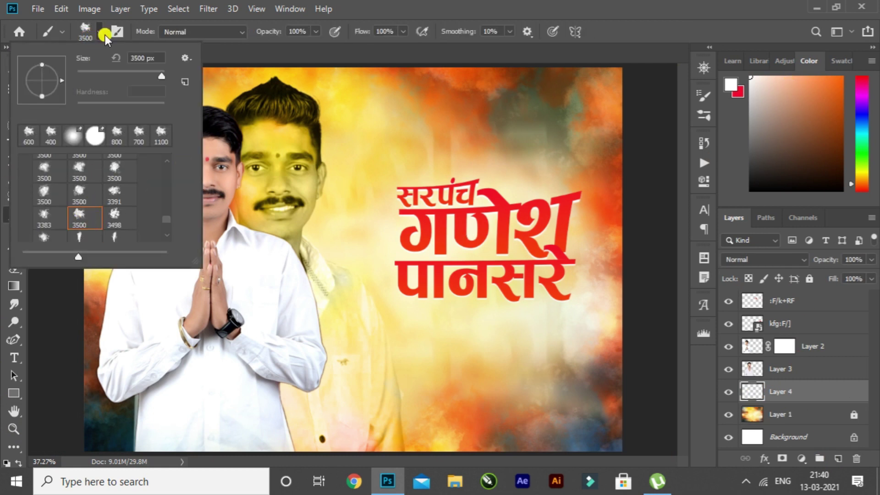
left_click(385, 146)
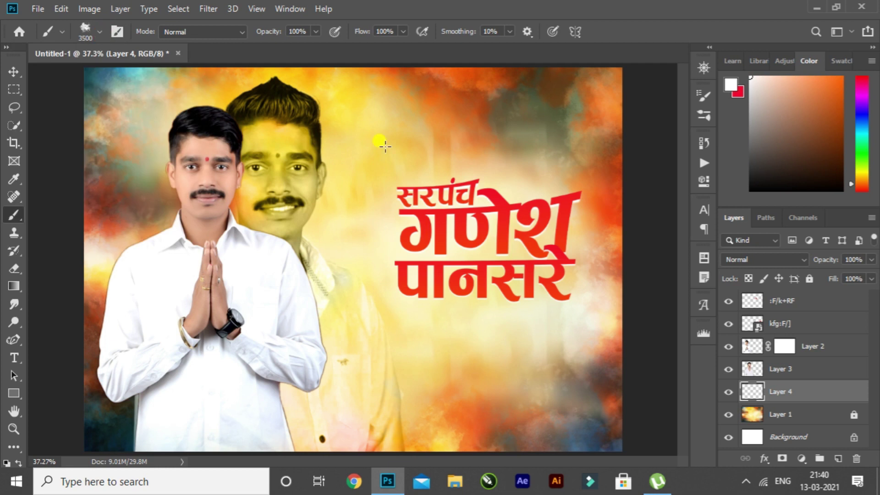
left_click(443, 242)
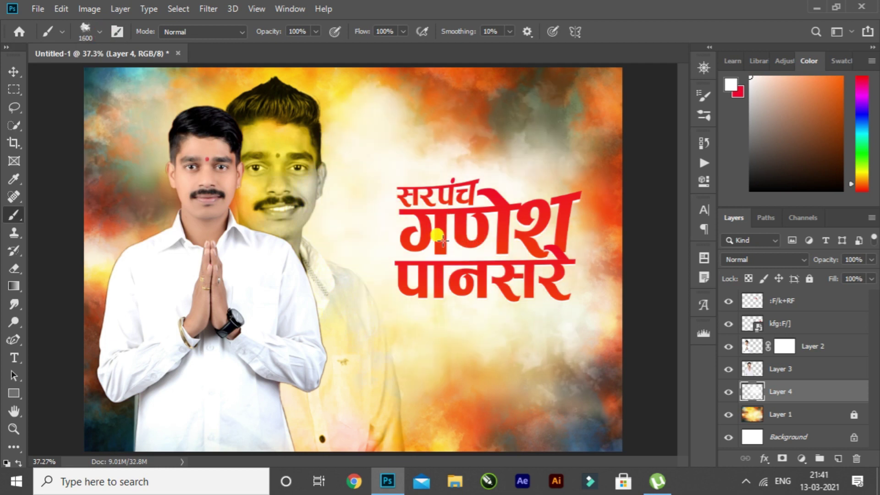
key("ctrl+z")
mouse_move(480, 240)
left_mouse_down()
mouse_move(485, 249)
mouse_move(442, 230)
left_mouse_up()
mouse_move(510, 261)
left_mouse_down()
mouse_move(525, 276)
mouse_move(507, 273)
left_mouse_up()
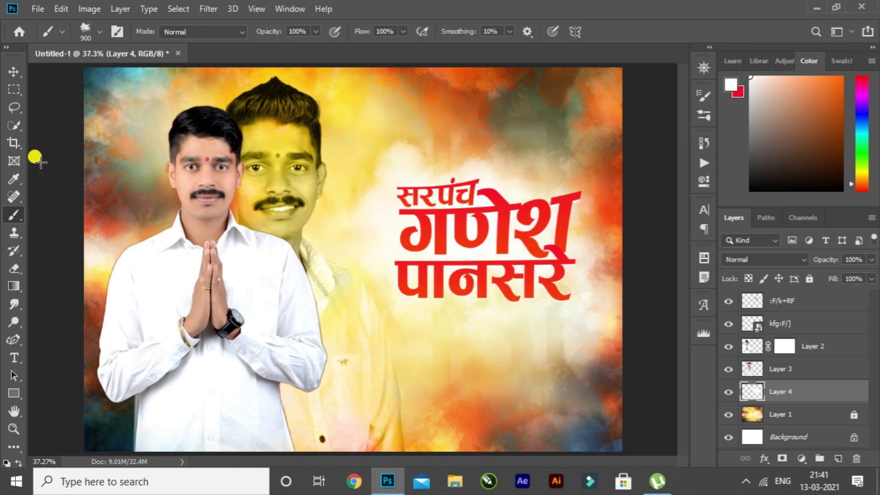
Stretch the white glow downward and shift it slightly right.
left_click(13, 71)
left_click_drag(478, 350, 480, 367)
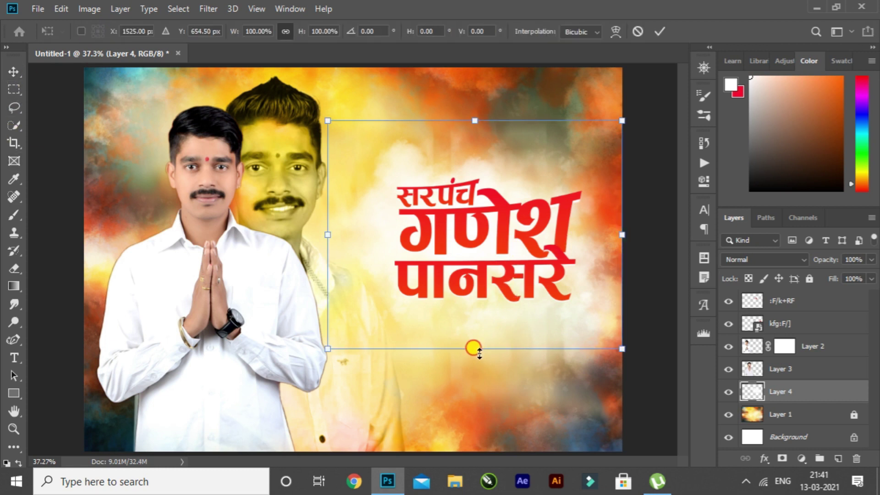
left_click_drag(481, 317, 500, 309)
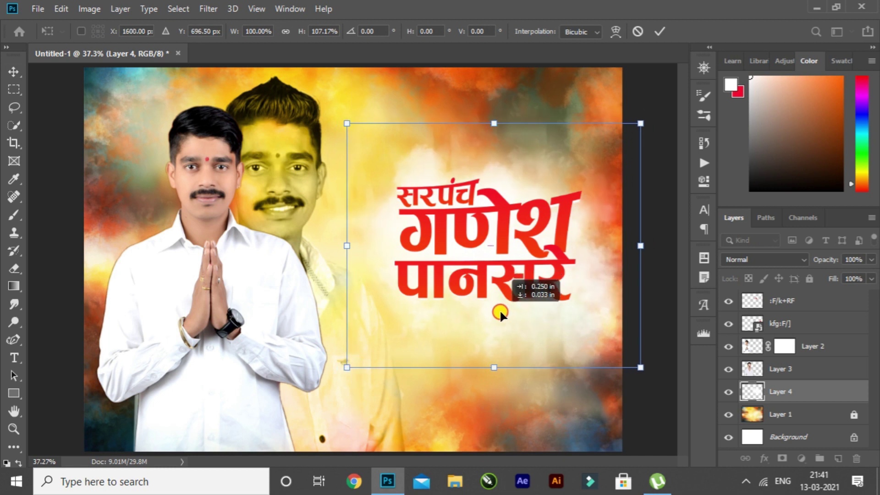
left_click(660, 31)
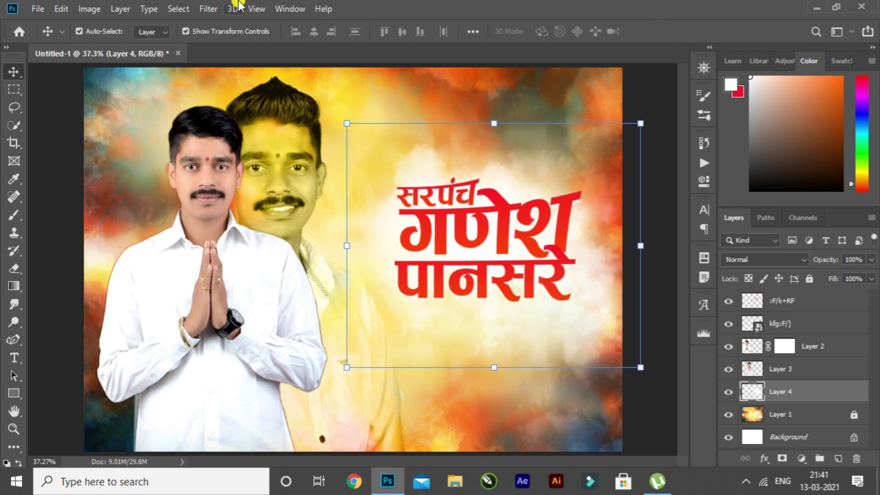
Soften the glow with a 9.6-pixel Gaussian Blur.
left_click(209, 8)
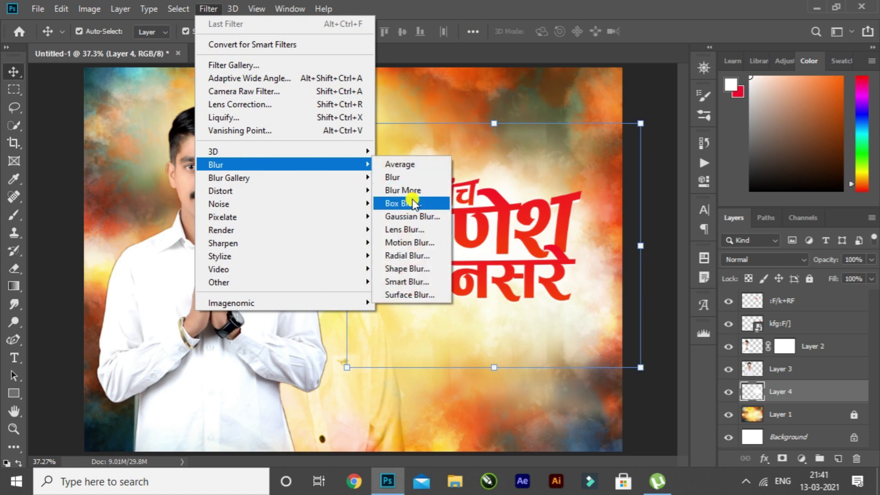
left_click(411, 216)
left_click_drag(660, 291, 645, 291)
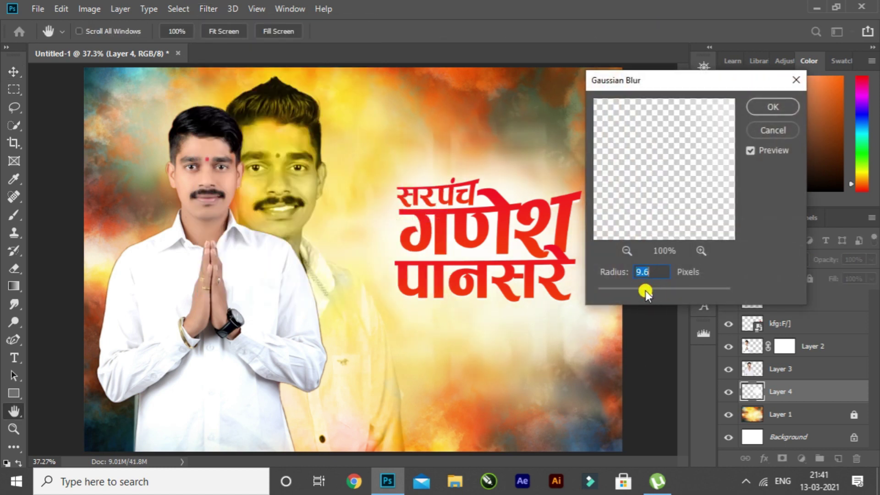
left_click(754, 105)
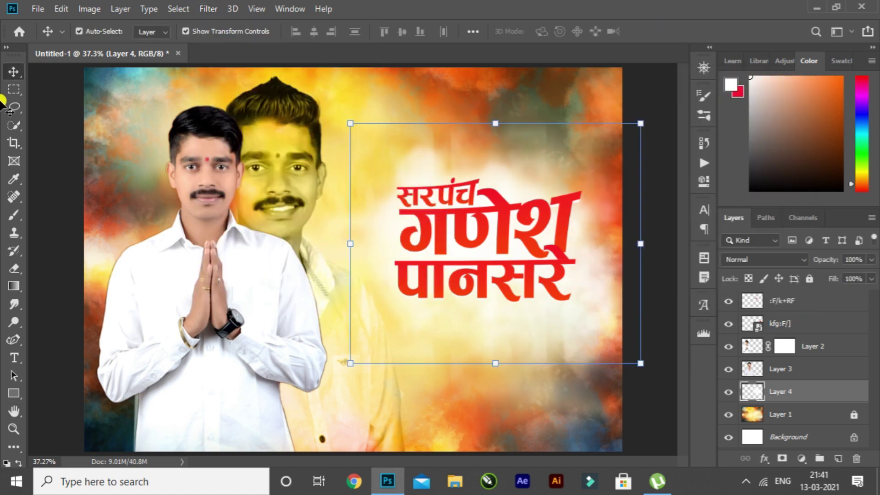
left_click(71, 100)
Open the three-portrait image 4.png.
left_click(38, 9)
left_click(45, 36)
double_click(390, 123)
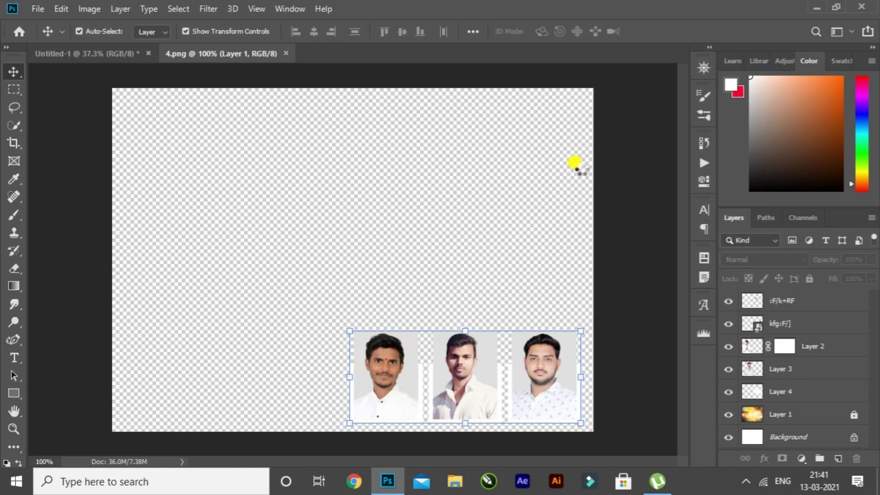
Bring the three-photo strip into the banner, shrink it, and place it lower right.
mouse_move(388, 301)
left_mouse_down()
mouse_move(307, 194)
mouse_move(446, 376)
mouse_move(483, 366)
left_mouse_up()
mouse_move(471, 271)
left_mouse_down()
mouse_move(477, 373)
mouse_move(490, 357)
mouse_move(476, 323)
left_mouse_up()
left_click_drag(480, 361, 479, 368)
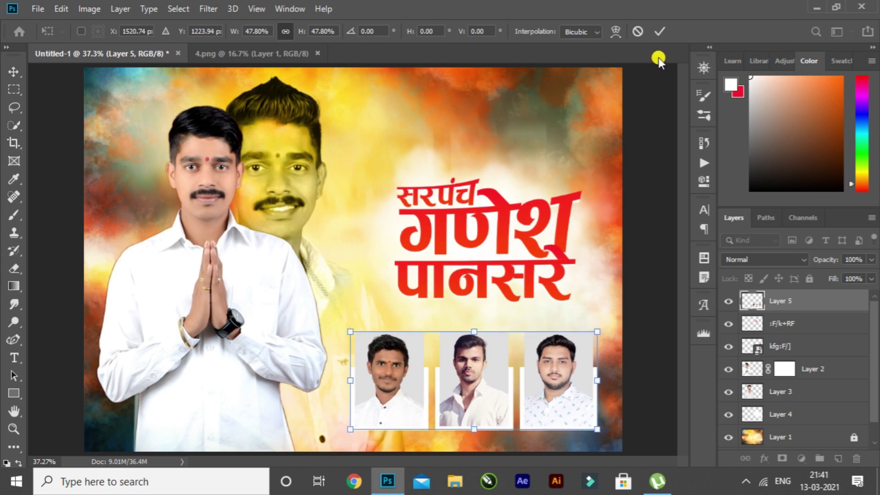
left_click(660, 31)
Move the red name upward and fine-tune its position above the photo strip.
left_click_drag(500, 269, 498, 254)
left_click_drag(499, 254, 502, 257)
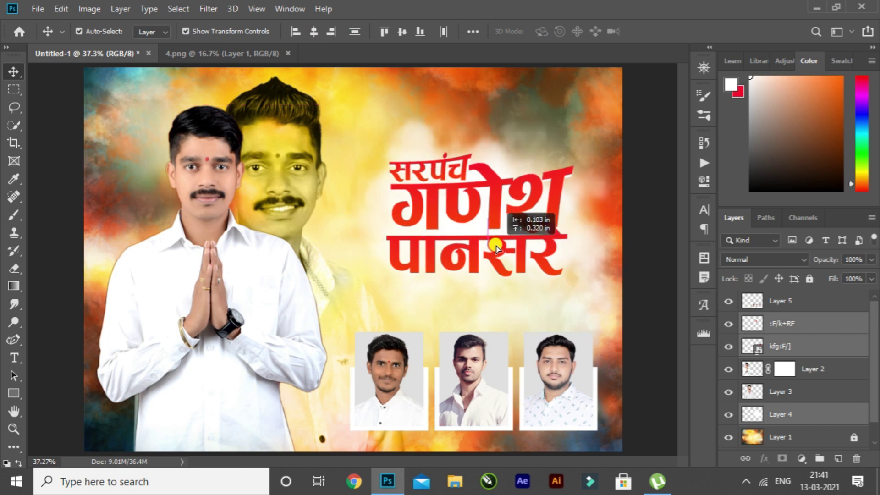
left_click(664, 121)
left_click(34, 8)
left_click(36, 29)
Bring the white CALLI.png calligraphy into the banner, scaled to about 9.44% just below the red name.
double_click(527, 131)
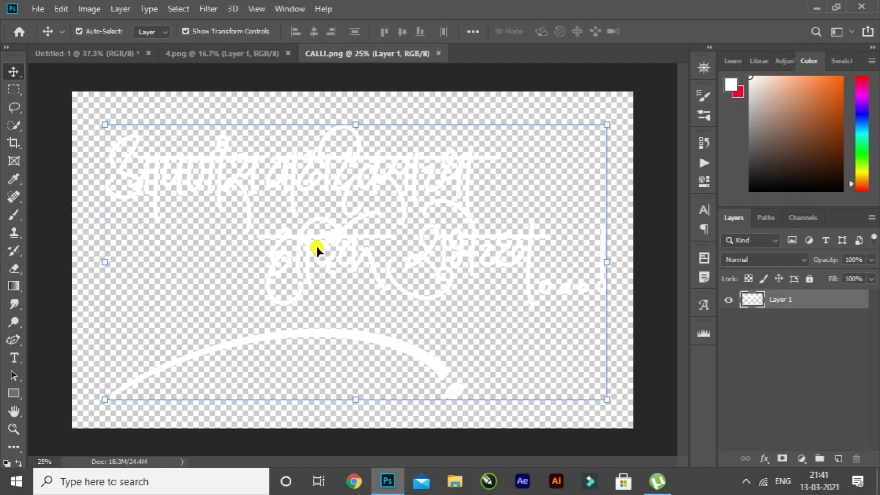
left_click_drag(349, 345, 492, 297)
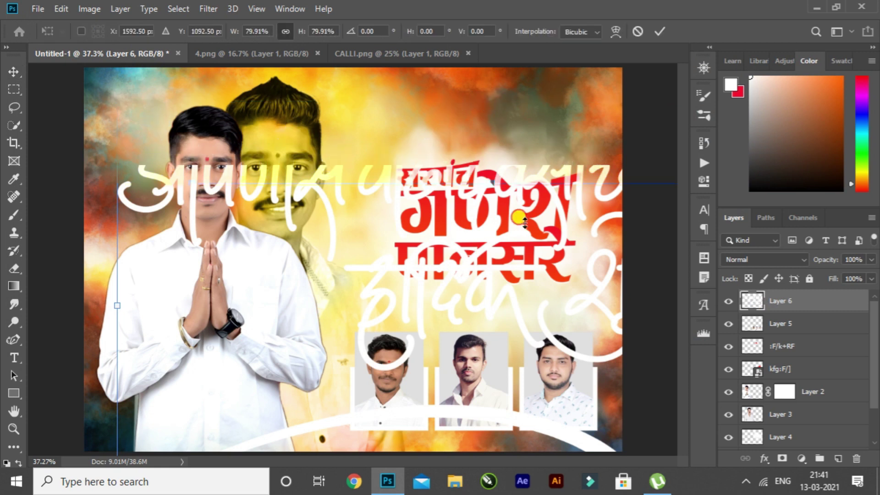
left_click_drag(501, 101, 534, 350)
left_click_drag(520, 422, 516, 296)
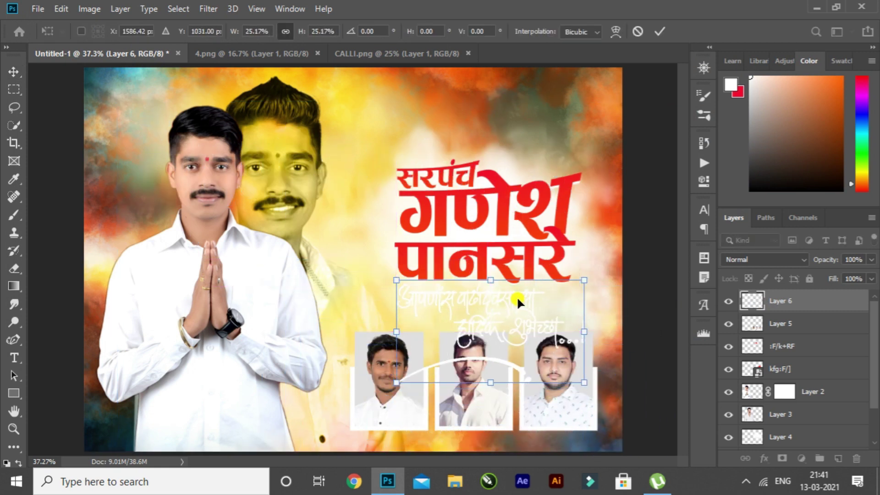
left_click_drag(589, 281, 489, 310)
mouse_move(459, 334)
left_mouse_down()
mouse_move(500, 340)
mouse_move(493, 307)
left_mouse_up()
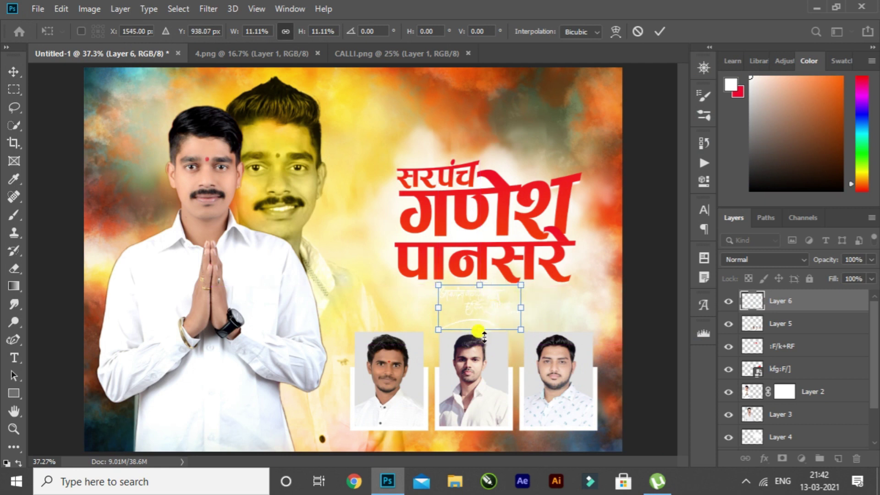
left_click_drag(480, 329, 480, 321)
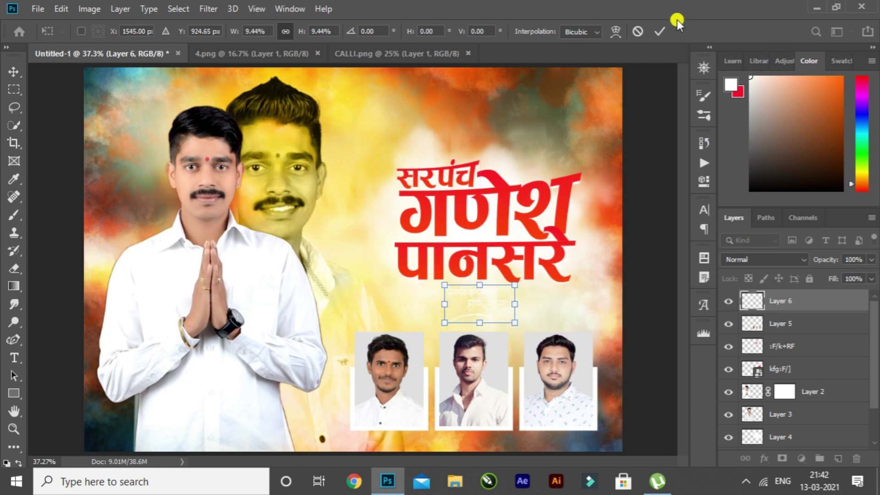
left_click(659, 32)
Give the calligraphy quote a black #000000 Color Overlay and scale it to about 90%.
left_click(763, 456)
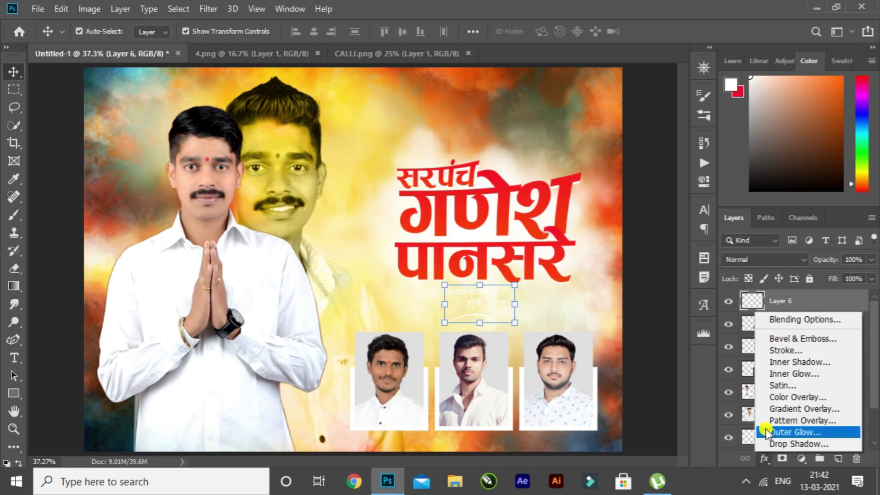
left_click(780, 394)
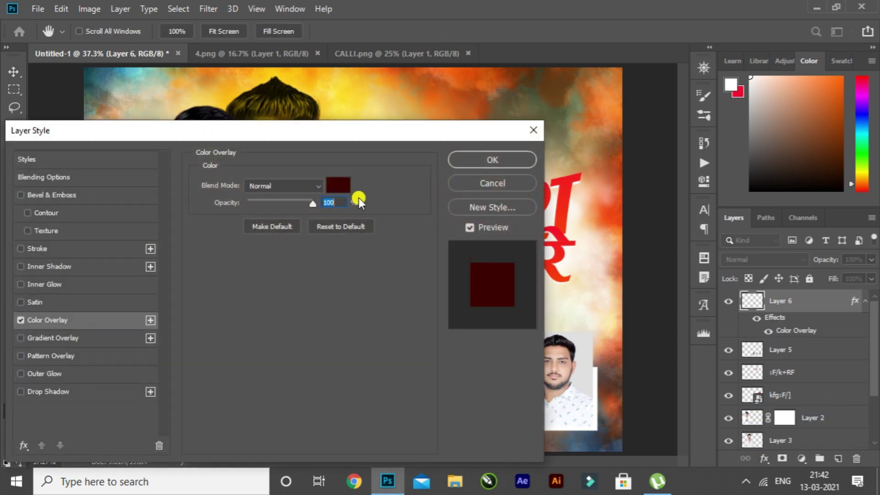
left_click(337, 185)
left_click(563, 177)
left_click(598, 167)
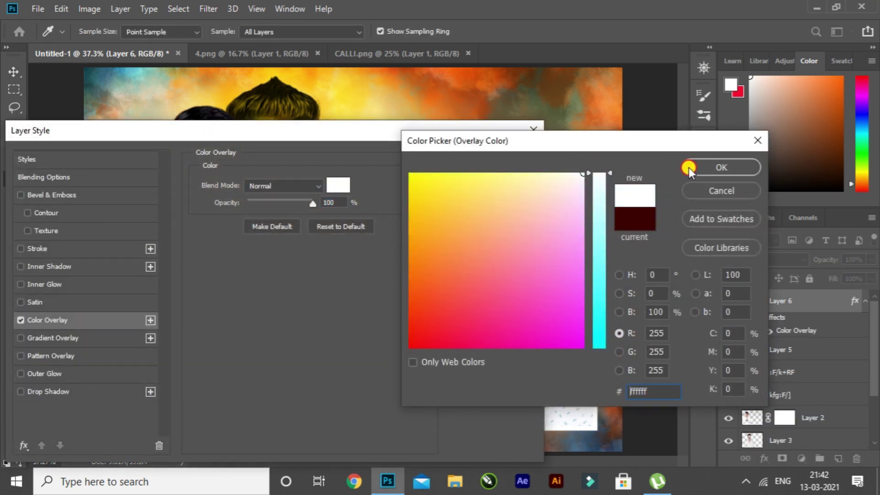
left_click(684, 168)
left_click(347, 185)
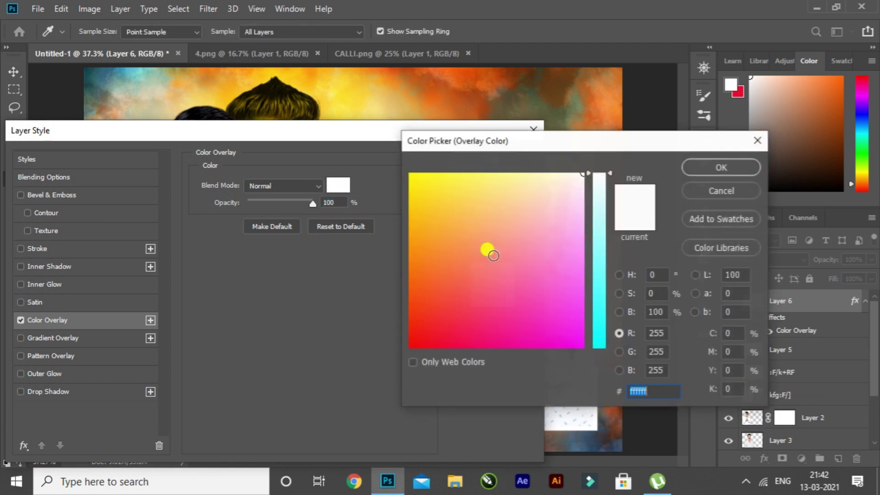
left_click_drag(599, 254, 604, 349)
left_click(721, 167)
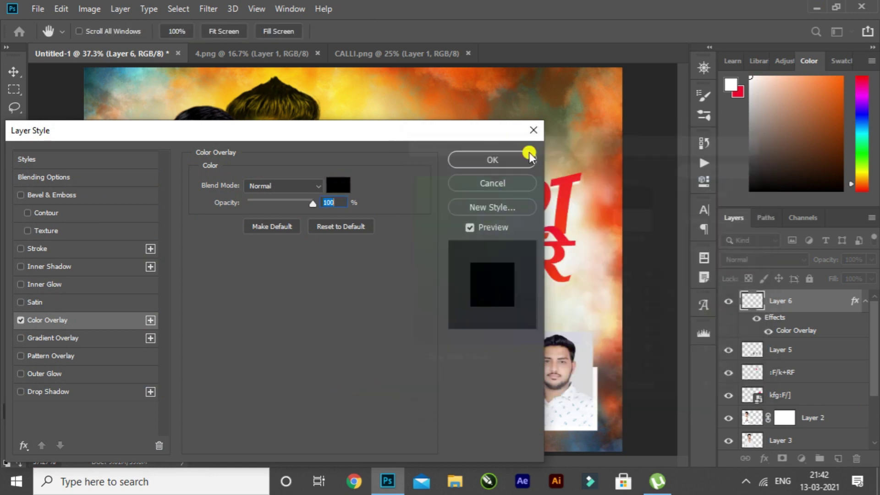
left_click(509, 157)
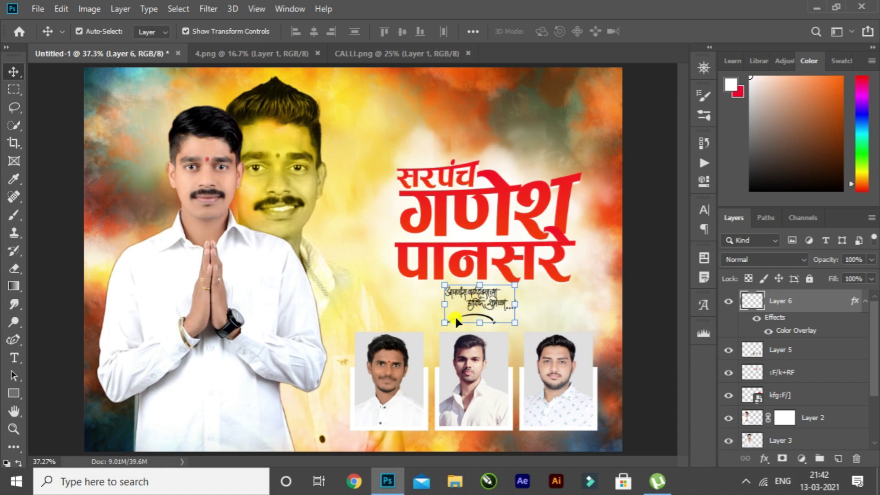
left_click_drag(455, 321, 462, 318)
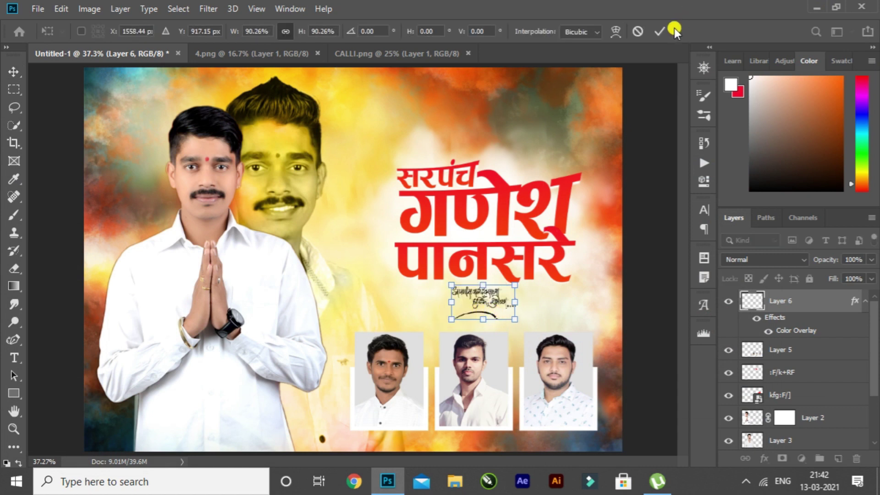
left_click(660, 31)
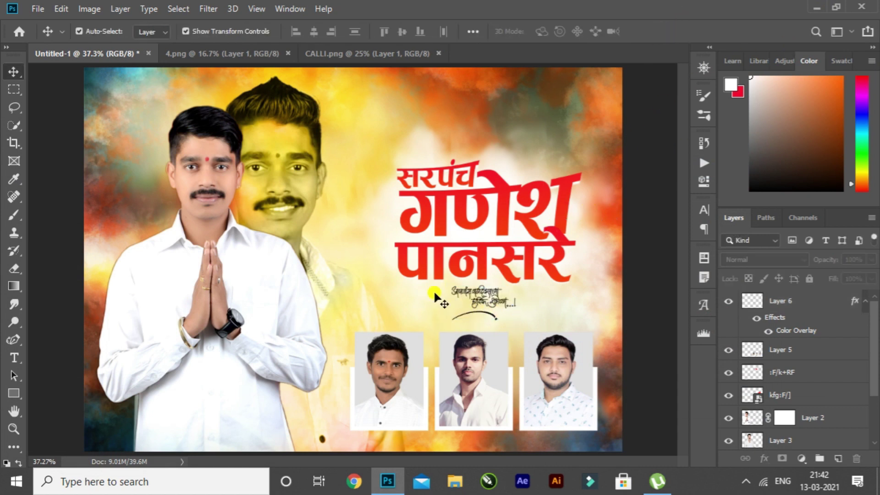
Zoom out to the whole banner and close the 4.png and CALLI.png source documents.
left_click(15, 429)
left_click(585, 222)
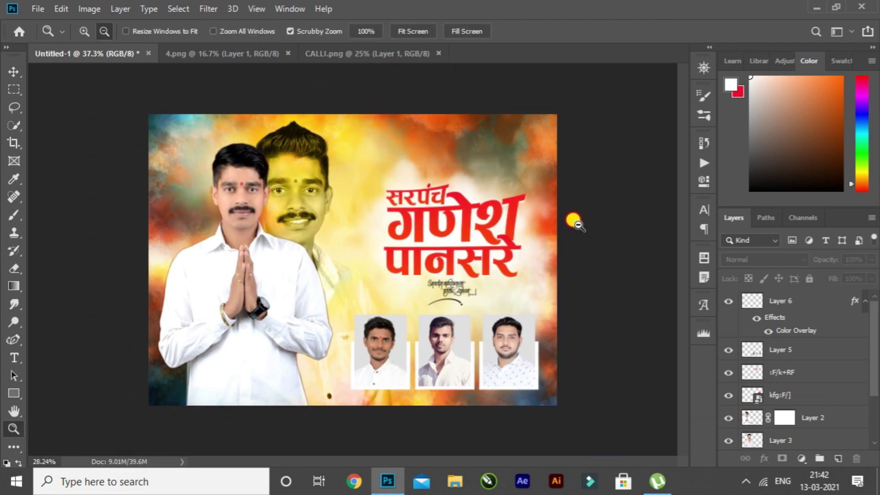
left_click(14, 70)
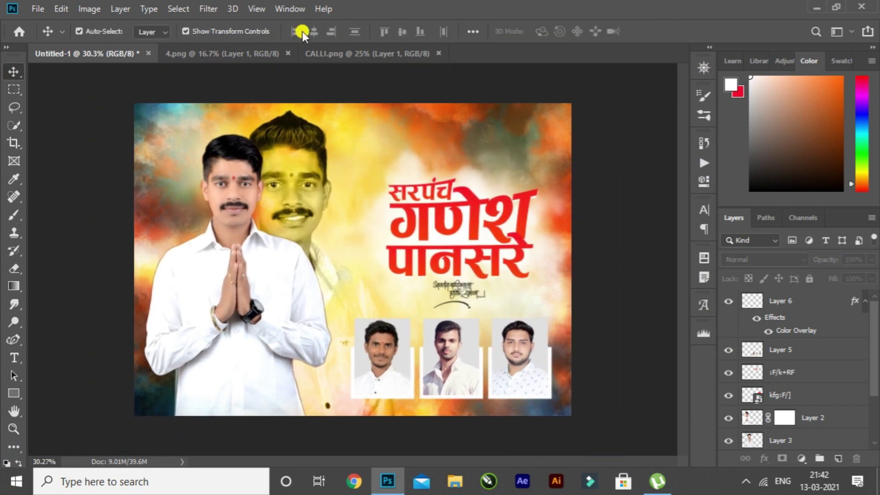
left_click(288, 54)
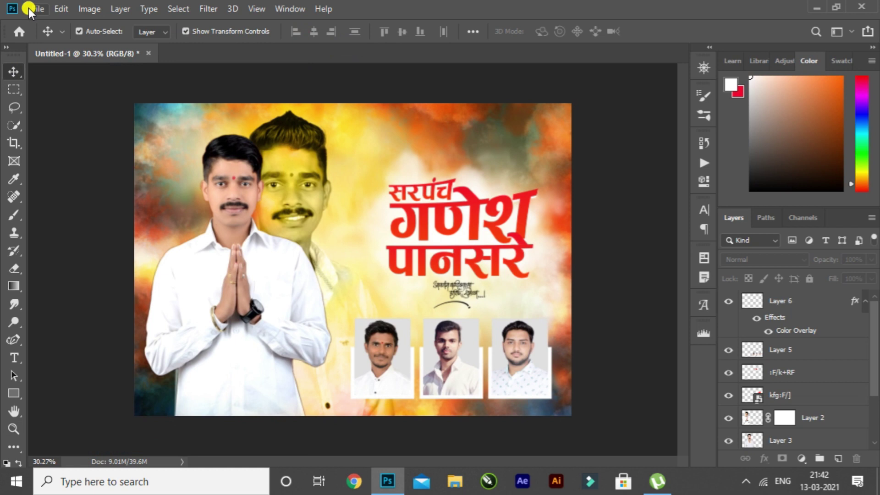
Open the orange glow image file instead of the skyline download image.
left_click(29, 8)
left_click(42, 43)
left_click(622, 131)
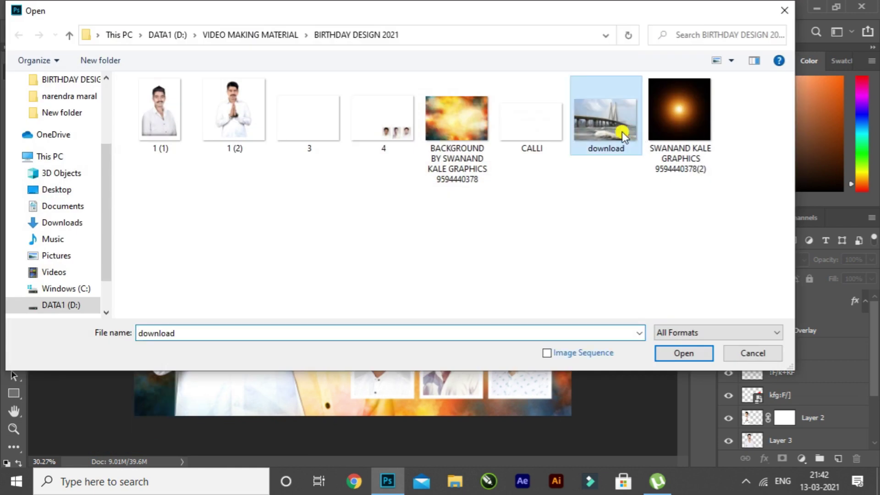
left_click(758, 356)
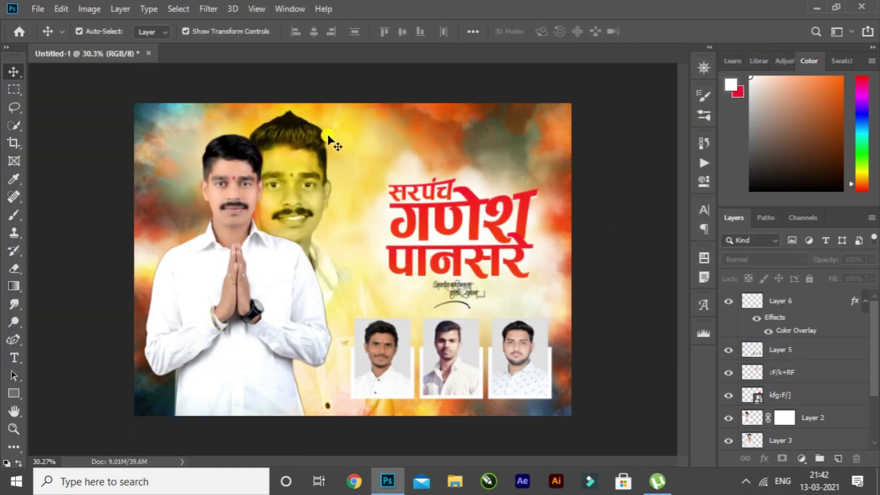
left_click(37, 8)
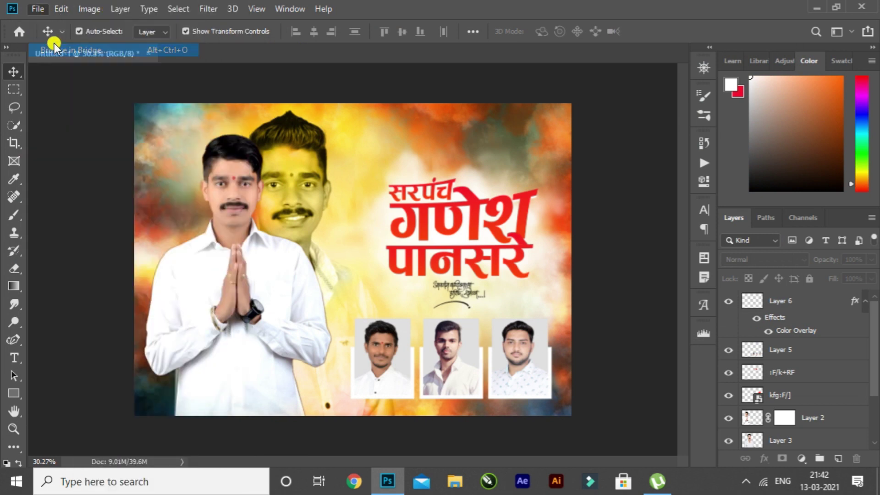
left_click(45, 10)
left_click(51, 35)
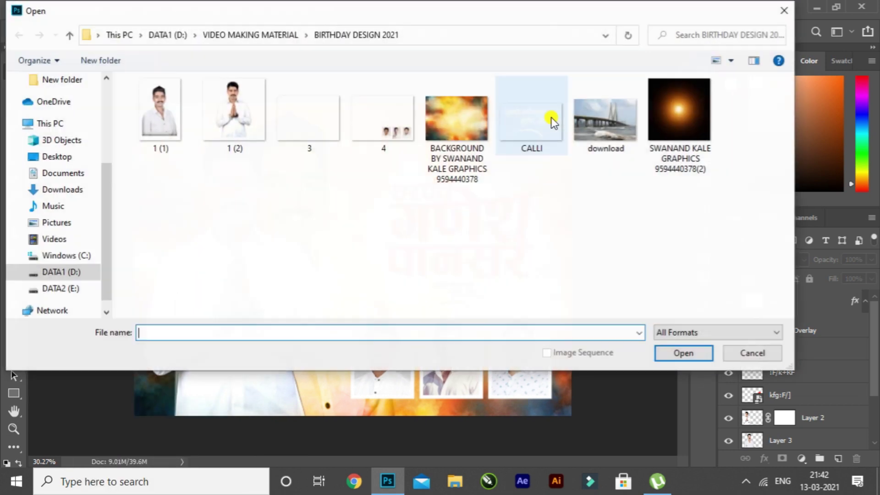
key("Escape")
key("ctrl+Tab")
Add the orange glow to the banner as Layer 7 in Screen mode, enlarged over the front portrait.
mouse_move(357, 228)
left_mouse_down()
mouse_move(235, 252)
mouse_move(257, 222)
left_mouse_up()
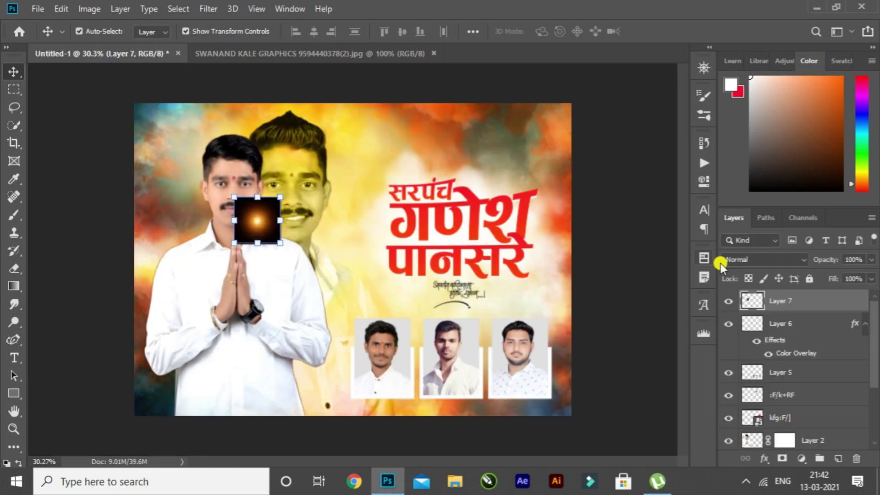
left_click(781, 264)
left_click(751, 236)
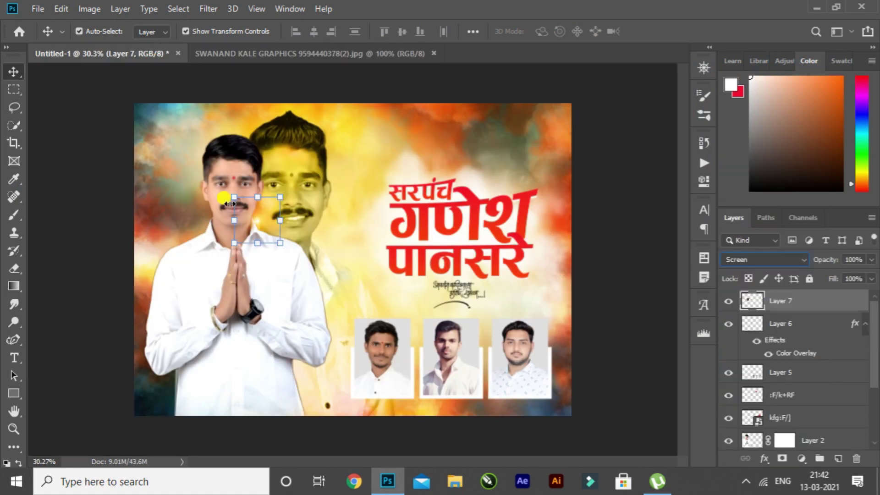
left_click_drag(253, 196, 260, 161)
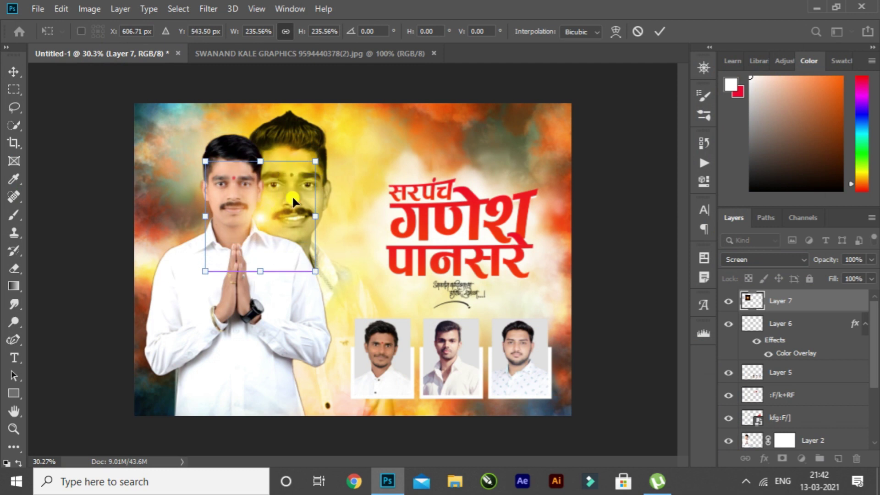
left_click(660, 31)
Set the glow layer to 74% opacity and nudge it slightly left.
left_click(871, 260)
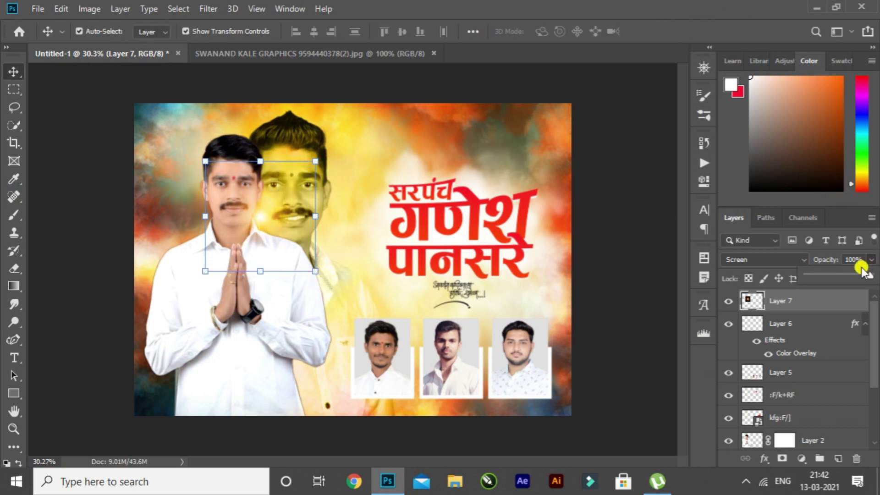
left_click(605, 185)
key("shift+Left")
key("shift+Left")
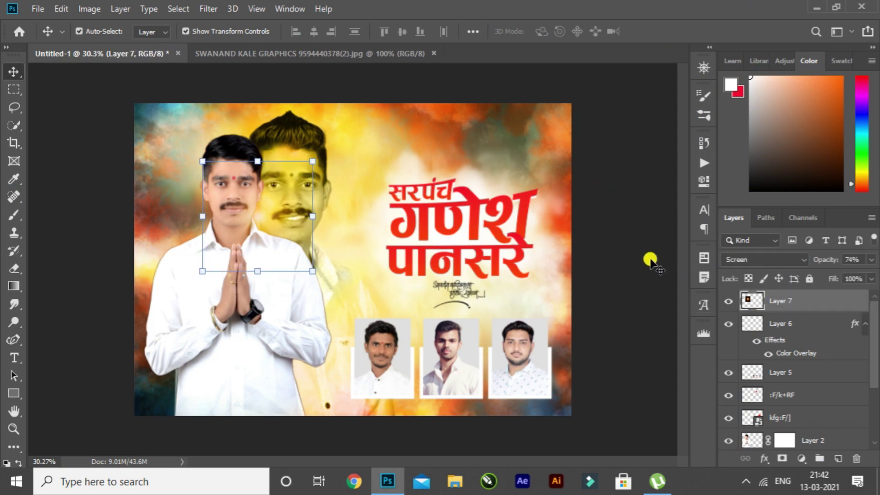
On Layer 3, brighten the rear portrait in Camera Raw: more exposure, highlights down, shadows +27, whites +29.
left_click(279, 118)
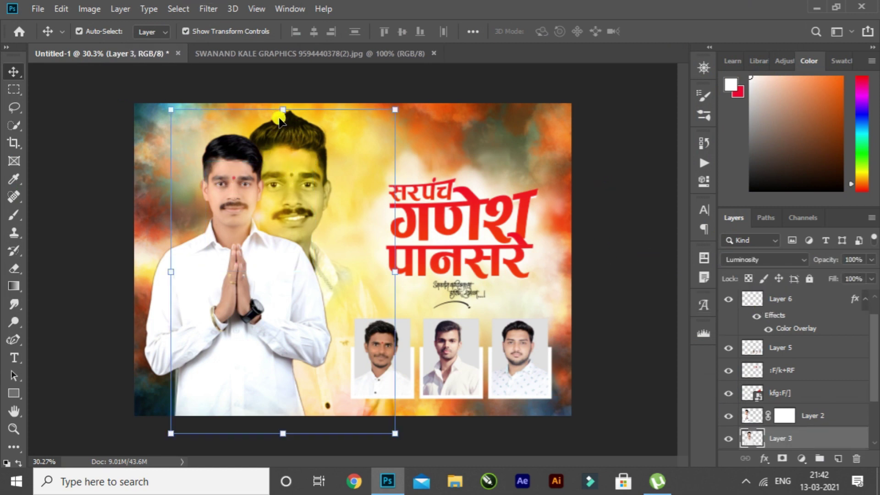
left_click(209, 8)
left_click(239, 83)
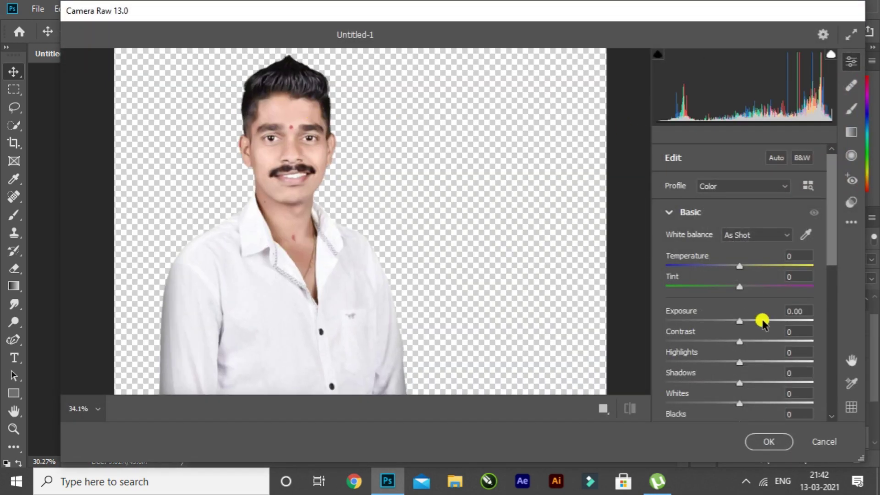
mouse_move(747, 322)
left_mouse_down()
mouse_move(770, 339)
mouse_move(761, 344)
left_mouse_up()
left_click_drag(700, 361, 663, 357)
left_click(759, 382)
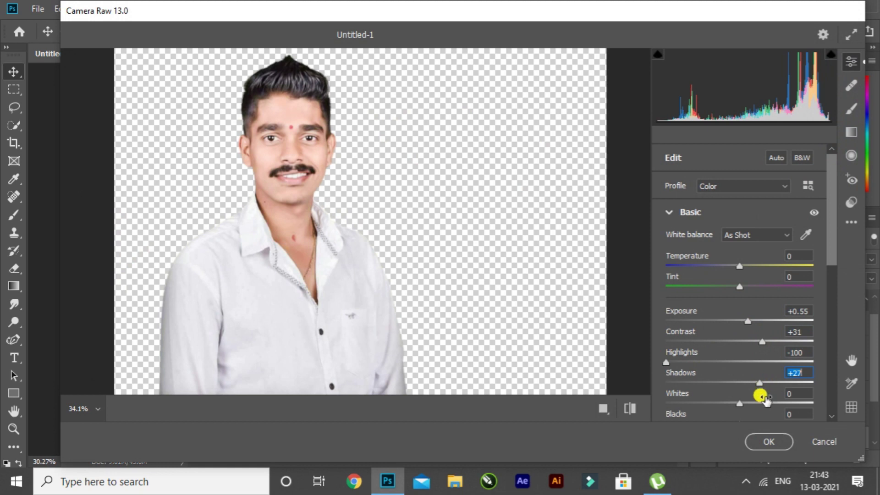
left_click(759, 403)
Finish the Camera Raw pass with blacks -34, added texture and clarity +100.
scroll(772, 386, "down", 1)
mouse_move(749, 367)
left_mouse_down()
mouse_move(778, 361)
mouse_move(712, 362)
mouse_move(728, 371)
left_mouse_up()
mouse_move(756, 401)
left_mouse_down()
mouse_move(781, 403)
mouse_move(769, 402)
left_mouse_up()
left_click(713, 369)
scroll(779, 380, "down", 1)
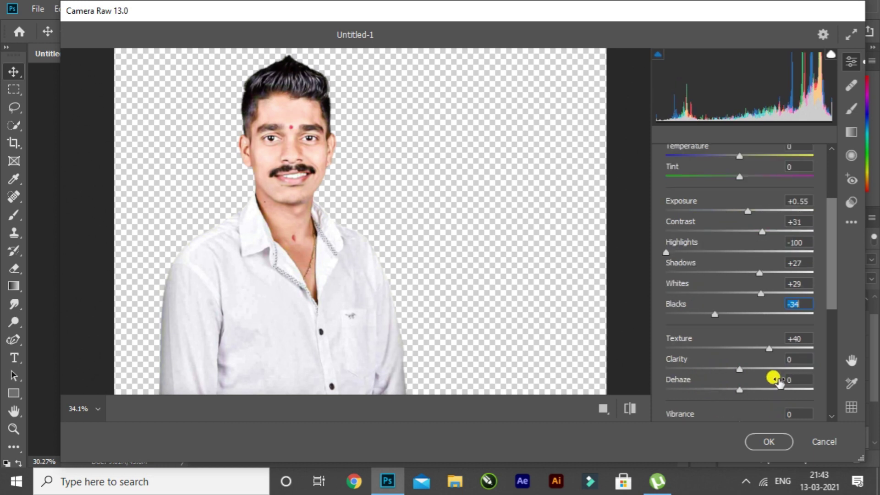
mouse_move(754, 367)
left_mouse_down()
mouse_move(825, 366)
mouse_move(785, 373)
mouse_move(820, 377)
left_mouse_up()
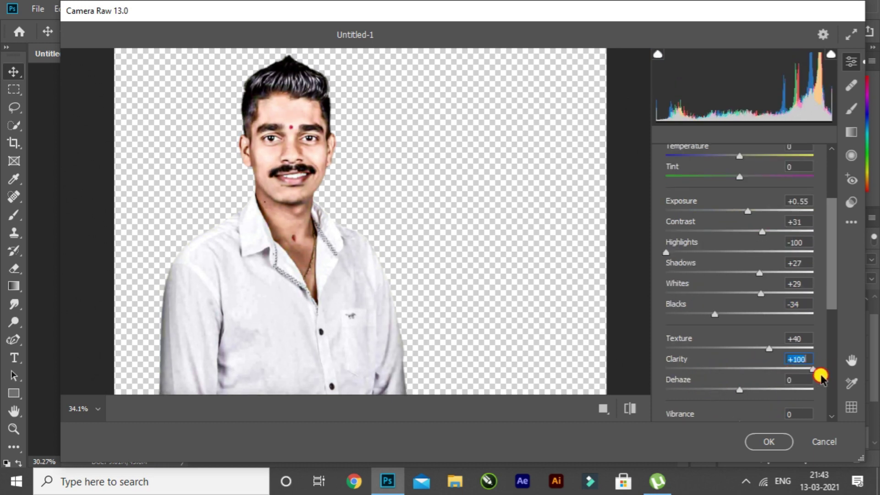
left_click(780, 441)
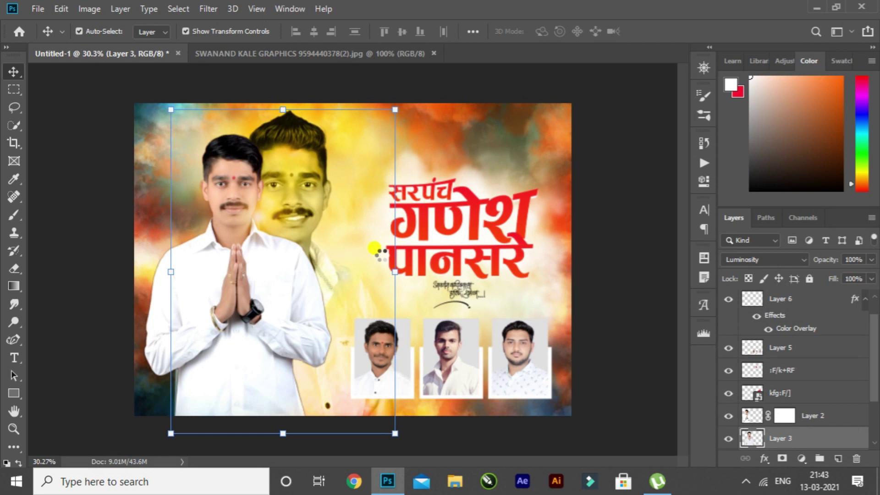
Apply Portraiture skin smoothing, then a second Camera Raw pass with Clarity +34.
left_click(216, 13)
mouse_move(231, 303)
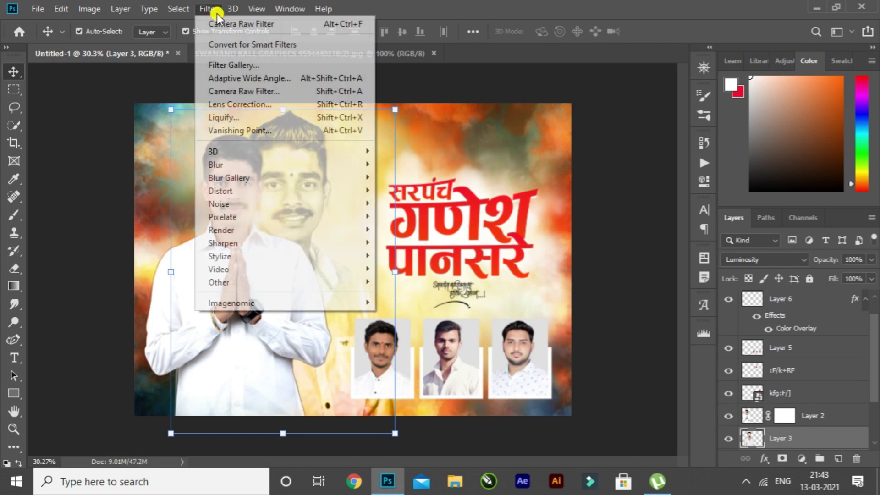
left_click(381, 302)
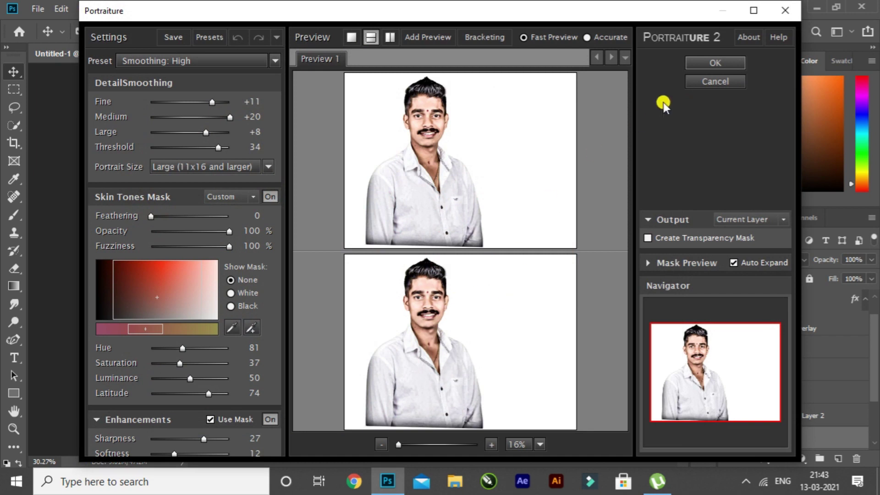
left_click(722, 62)
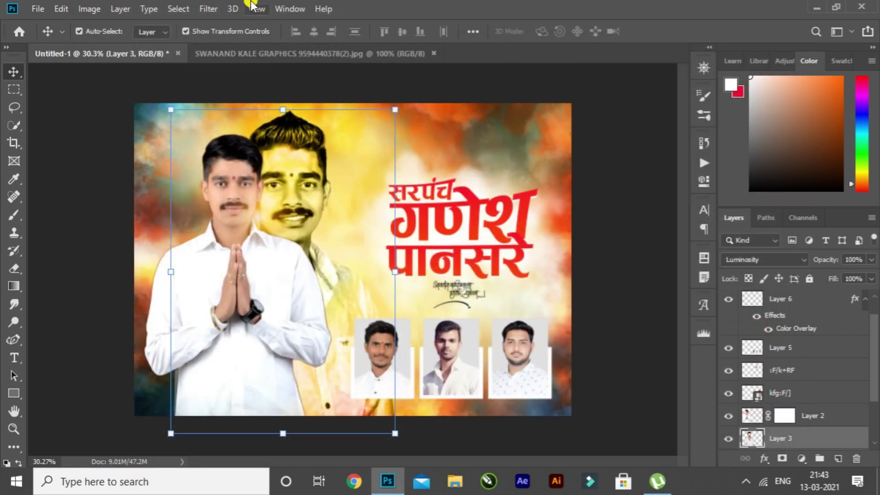
left_click(208, 8)
left_click(232, 89)
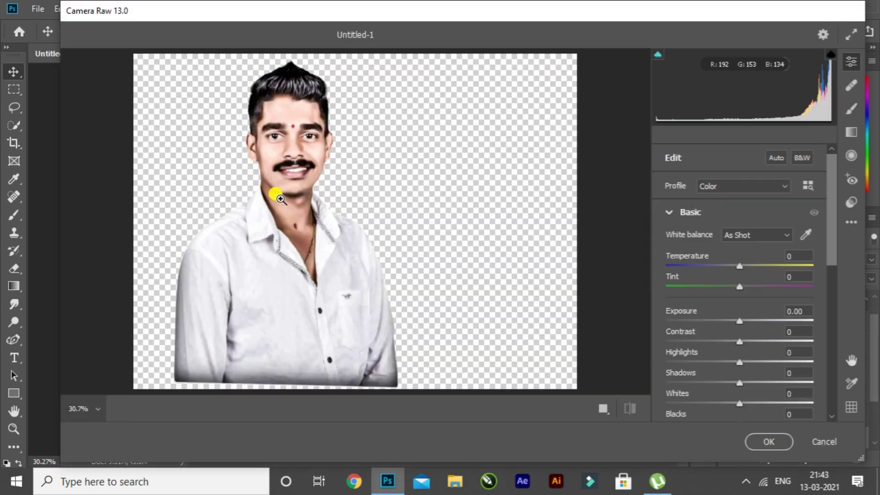
scroll(759, 345, "down", 3)
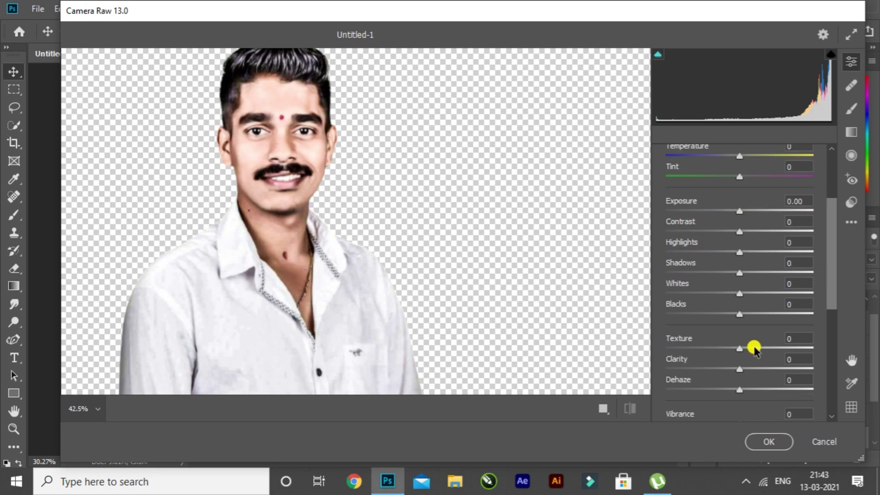
left_click_drag(757, 369, 767, 368)
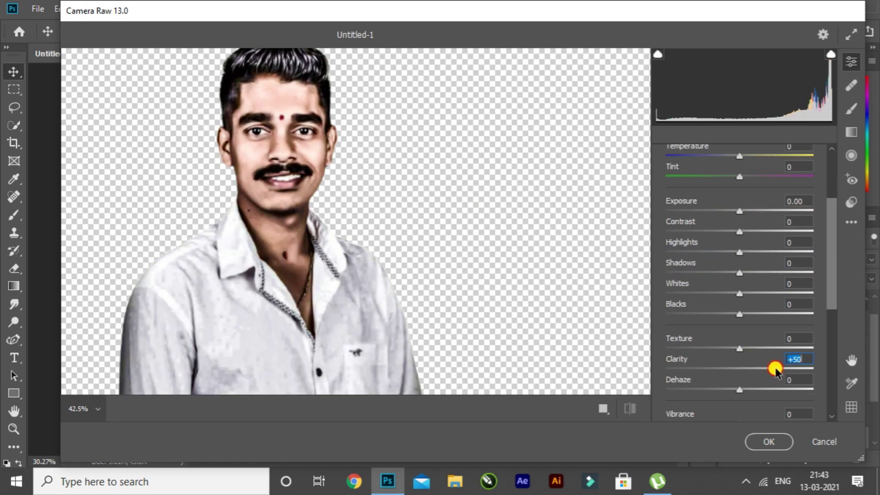
left_click(763, 441)
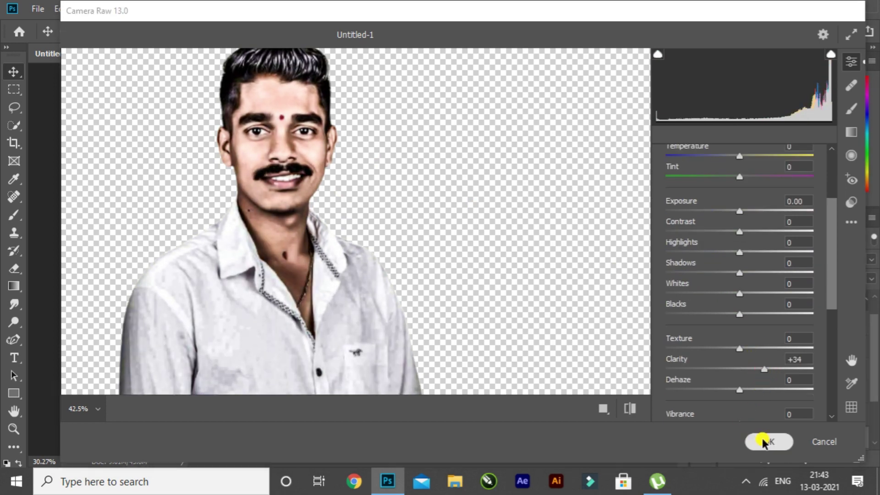
On Layer 2, set Camera Raw exposure +0.20, highlights -54, shadows +27 and whites +31.
left_click(259, 282)
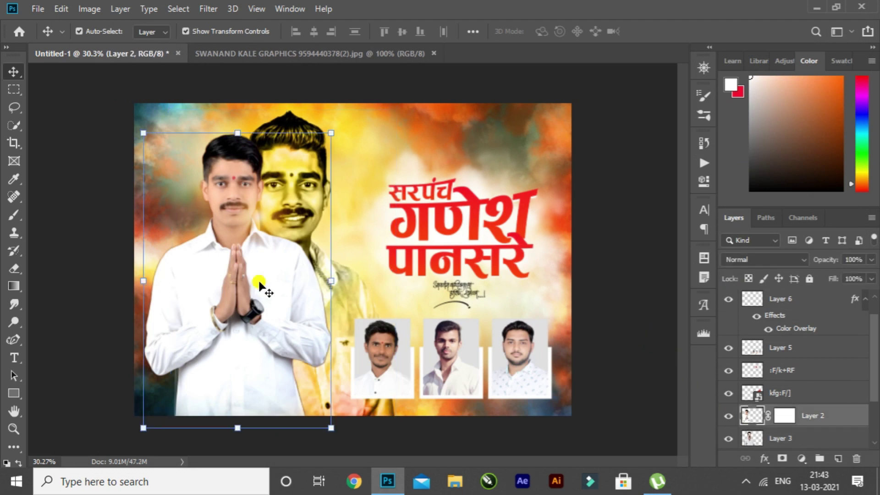
left_click(209, 9)
left_click(246, 92)
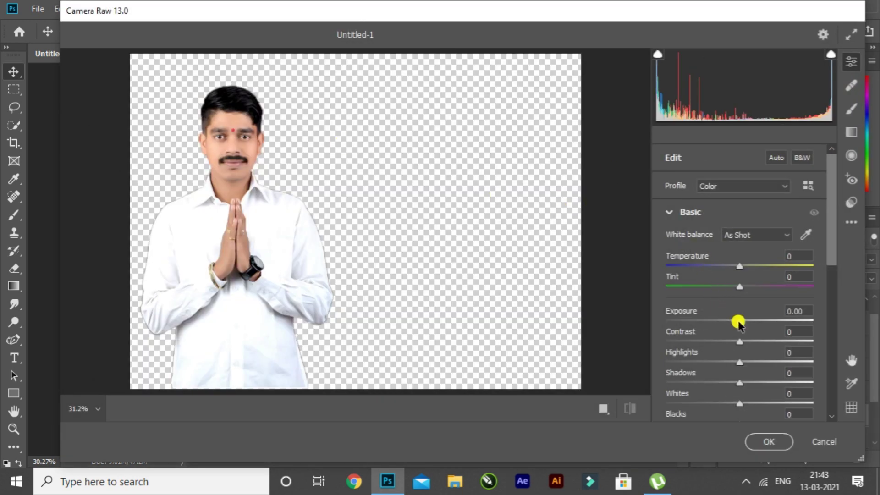
mouse_move(738, 323)
left_mouse_down()
mouse_move(766, 342)
mouse_move(702, 363)
left_mouse_up()
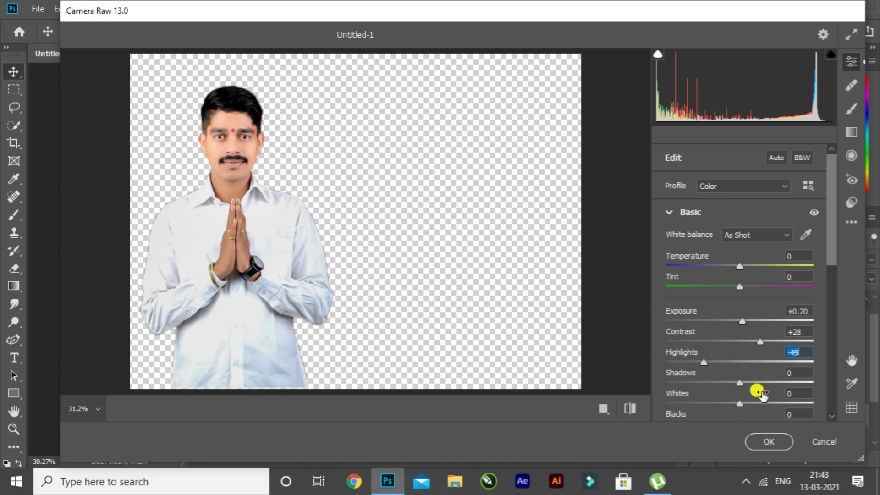
left_click_drag(755, 383, 769, 383)
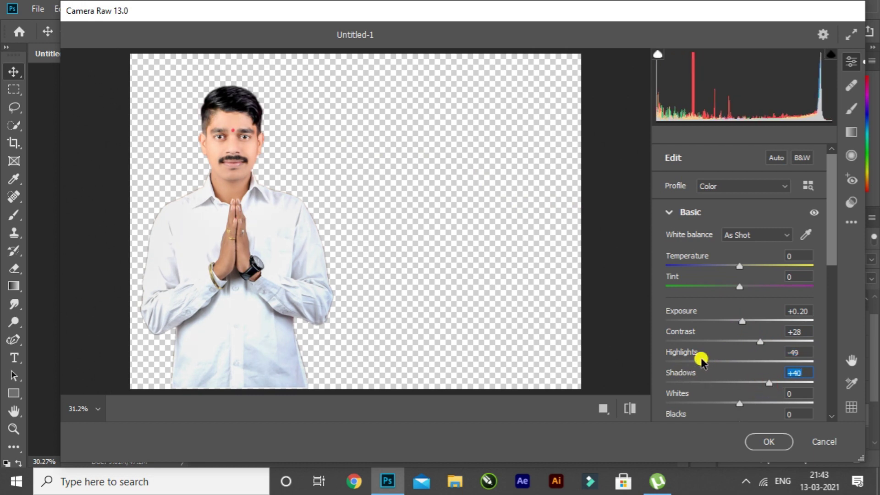
left_click(700, 362)
left_click(759, 383)
mouse_move(750, 402)
left_mouse_down()
mouse_move(771, 402)
mouse_move(763, 403)
left_mouse_up()
Set blacks -14, texture +100, clarity +30, contrast +22 and vibrance +20, then apply.
scroll(766, 401, "down", 2)
mouse_move(748, 370)
left_mouse_down()
mouse_move(760, 363)
mouse_move(690, 366)
mouse_move(720, 375)
left_mouse_up()
left_click_drag(758, 407, 815, 404)
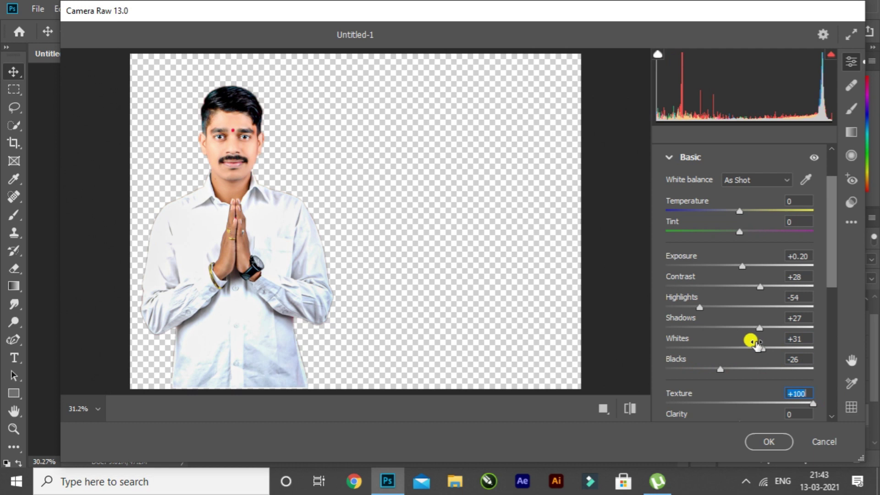
scroll(750, 337, "down", 4)
mouse_move(755, 317)
left_mouse_down()
mouse_move(783, 311)
mouse_move(755, 315)
left_mouse_up()
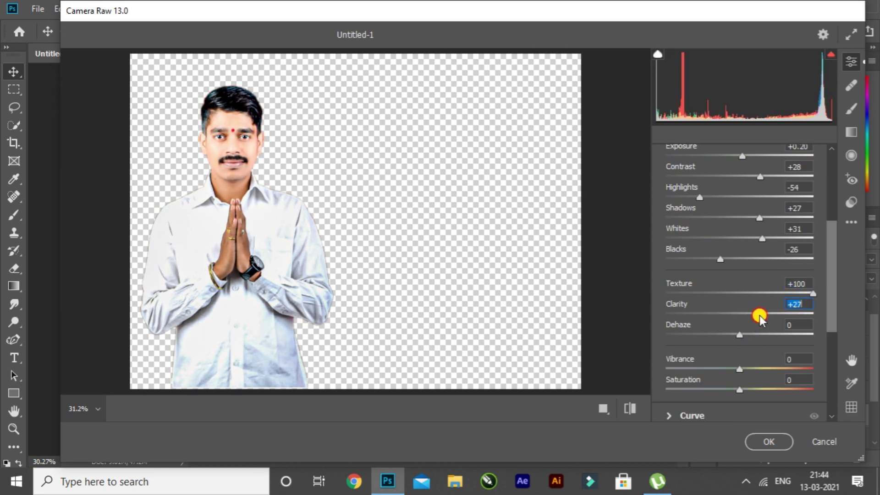
mouse_move(722, 258)
left_mouse_down()
mouse_move(757, 237)
mouse_move(752, 217)
left_mouse_up()
left_click_drag(759, 175, 755, 177)
mouse_move(773, 312)
left_mouse_down()
mouse_move(742, 294)
mouse_move(762, 300)
left_mouse_up()
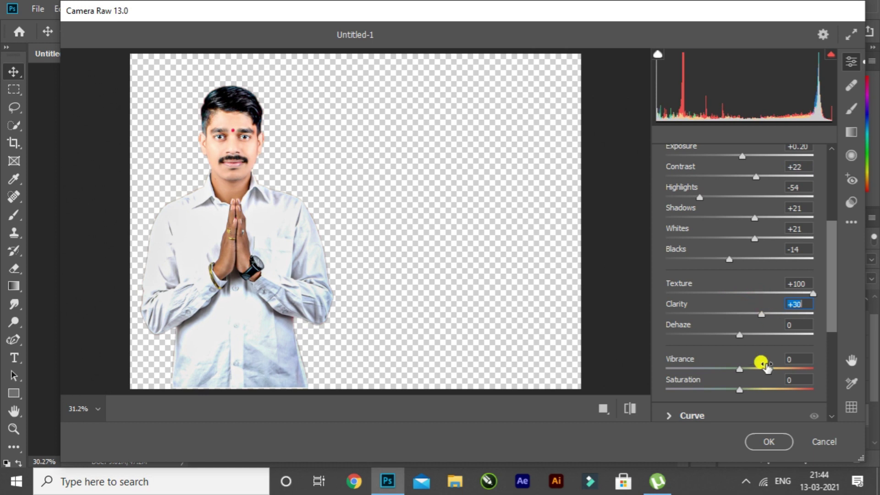
left_click_drag(750, 368, 753, 368)
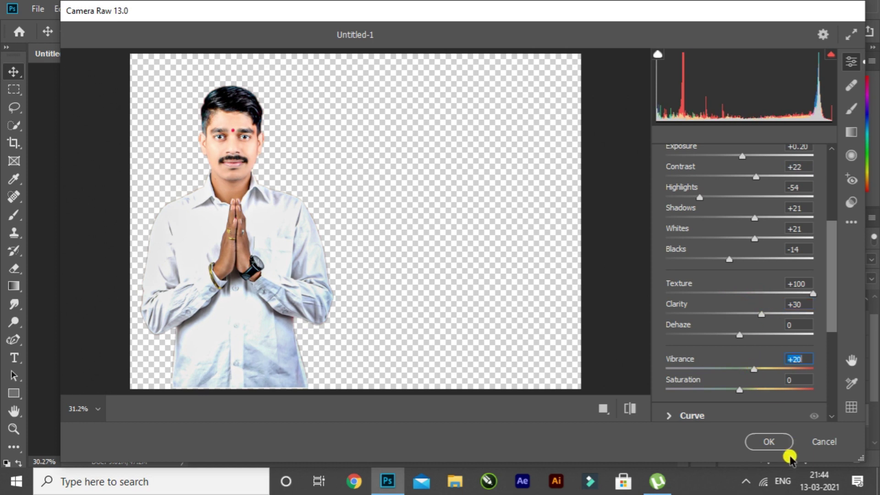
left_click(767, 442)
Apply Portraiture skin smoothing to the front portrait on Layer 2.
left_click(208, 9)
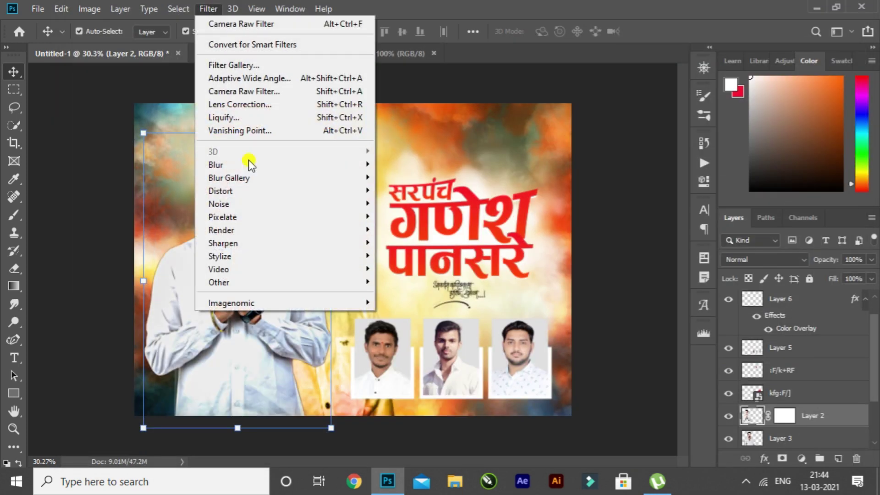
mouse_move(231, 303)
left_click(387, 307)
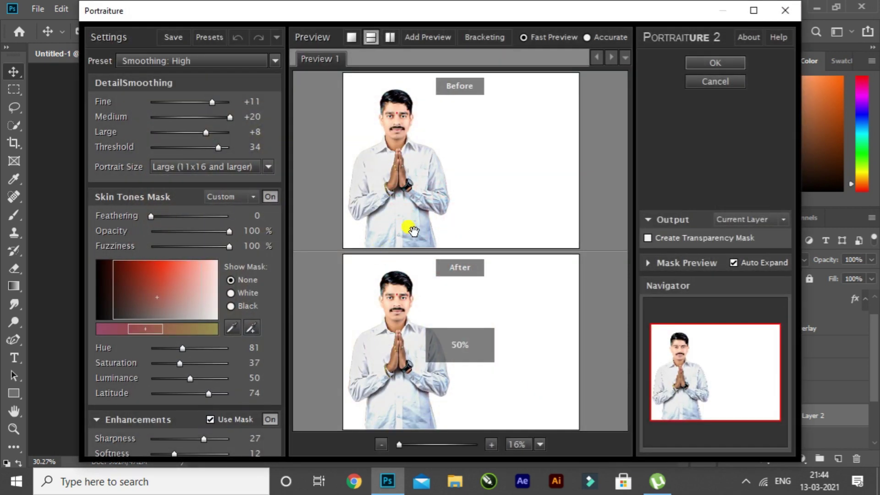
left_click(696, 63)
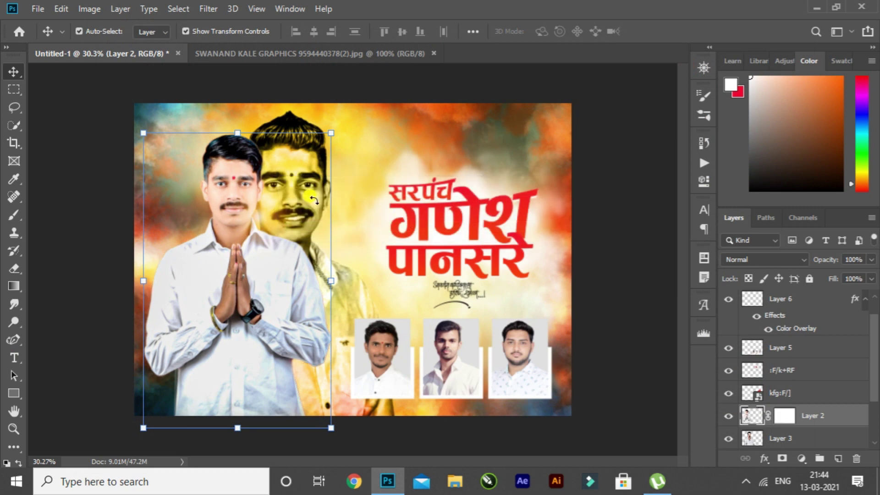
Add about +33 Clarity in a second Camera Raw pass, then deselect the layer.
left_click(208, 9)
left_click(296, 129)
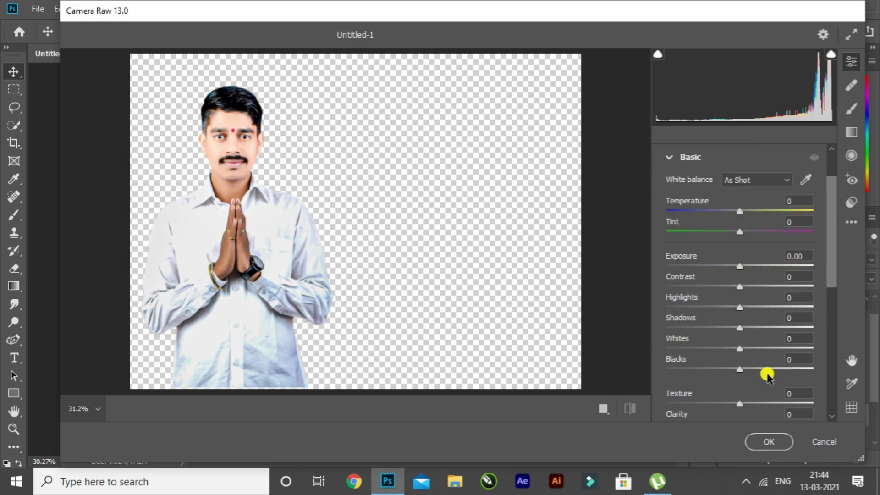
scroll(756, 378, "down", 2)
left_click_drag(765, 368, 763, 368)
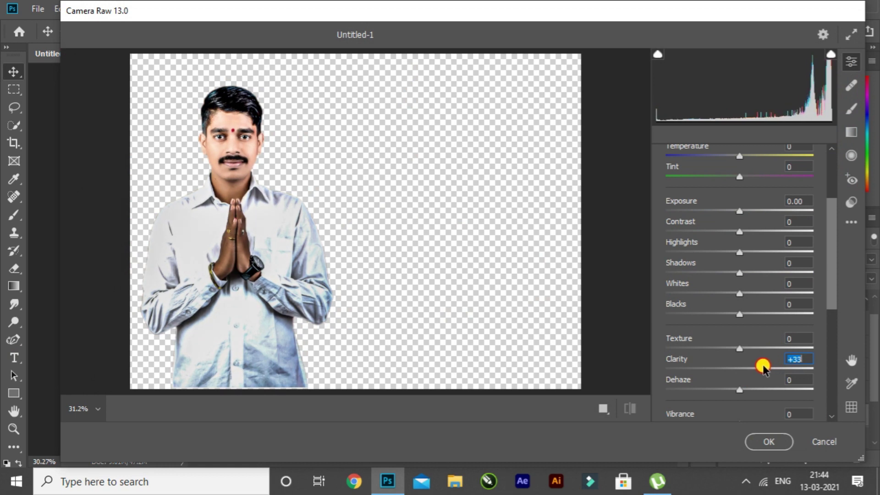
left_click(761, 445)
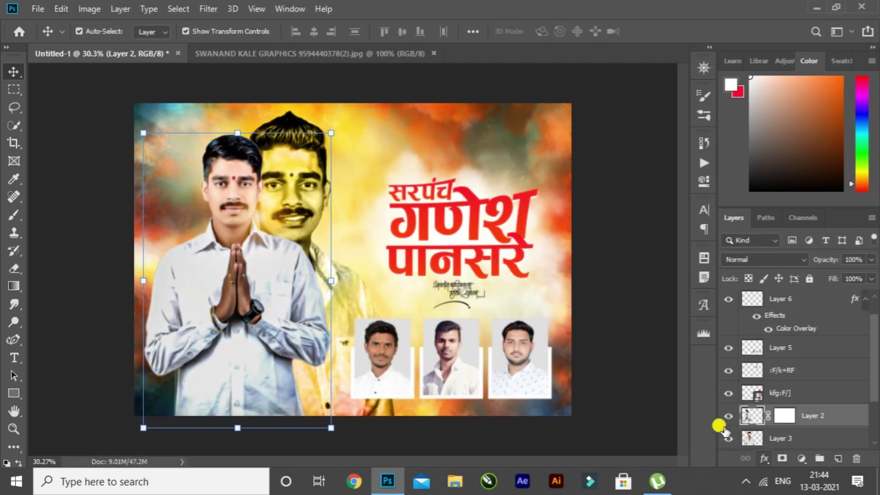
left_click(667, 373)
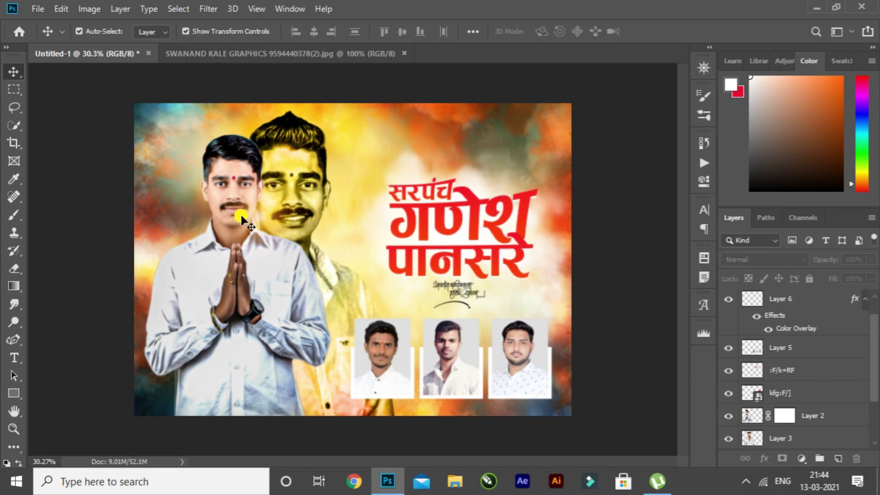
Paste the face overlay at 100% opacity and enlarge it to cover both men's faces.
key("ctrl+v")
left_click(871, 259)
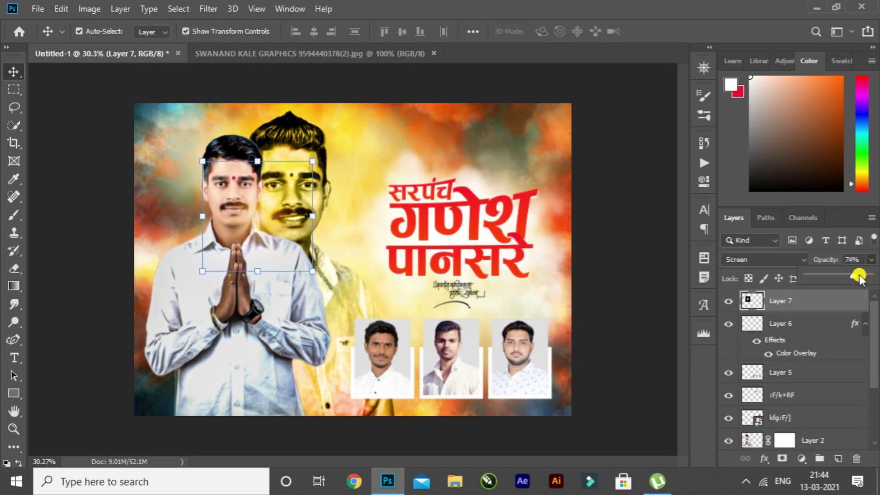
left_click_drag(858, 276, 876, 274)
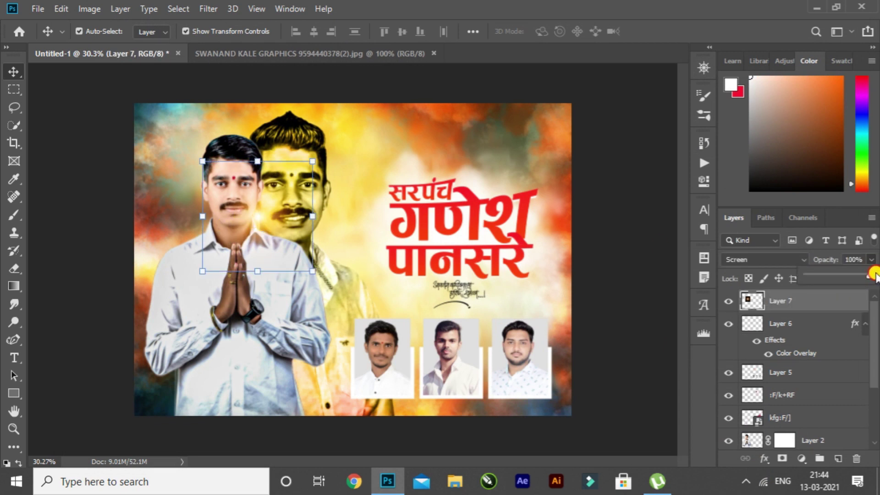
left_click(650, 313)
left_click(264, 226)
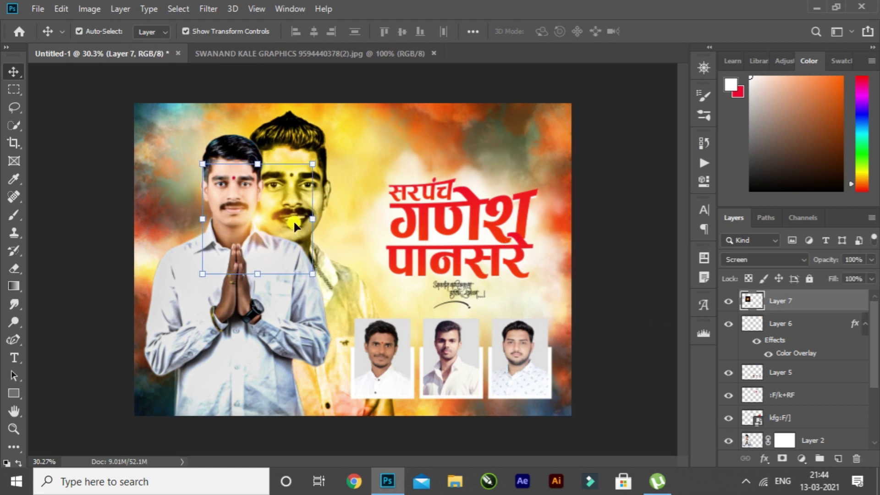
key("ctrl+t")
left_click_drag(318, 213, 326, 216)
left_click(660, 31)
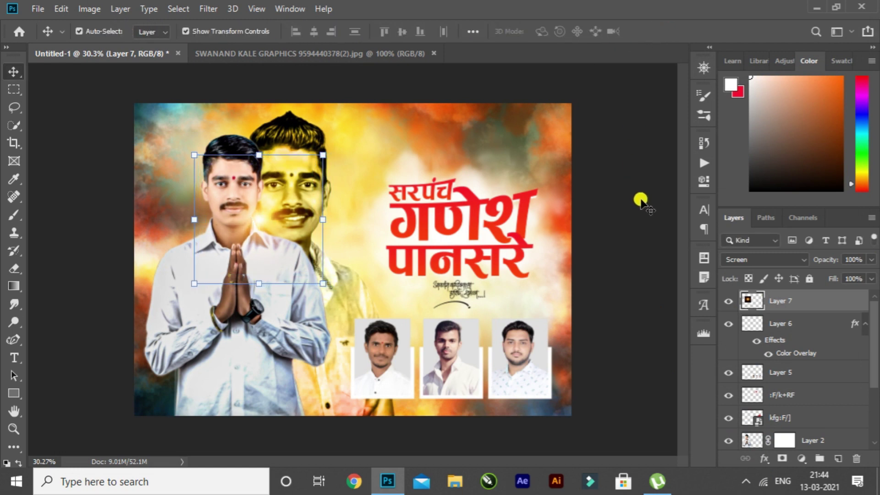
Deselect Layer 7, zoom the canvas, and start opening another image file.
left_click(639, 197)
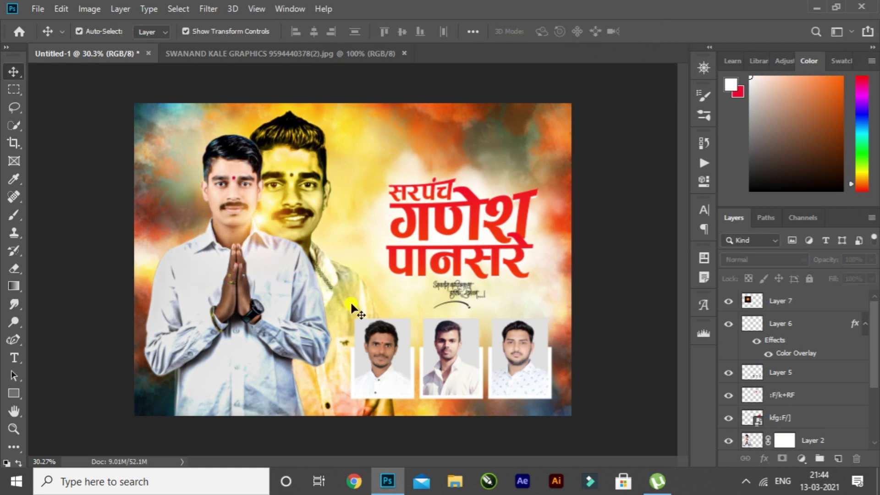
left_click(22, 432)
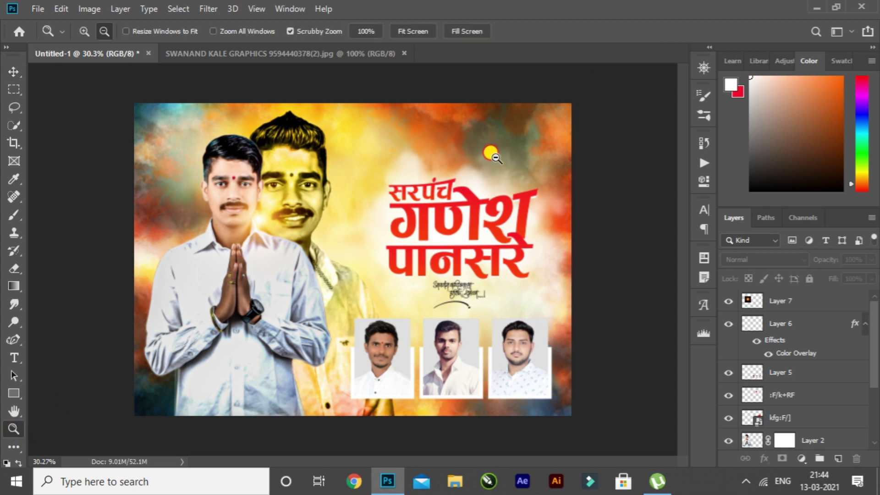
scroll(500, 155, "up", 1)
left_click(38, 8)
Open download.jpg and drag it into the banner, enlarged over the top-left corner.
left_click(48, 37)
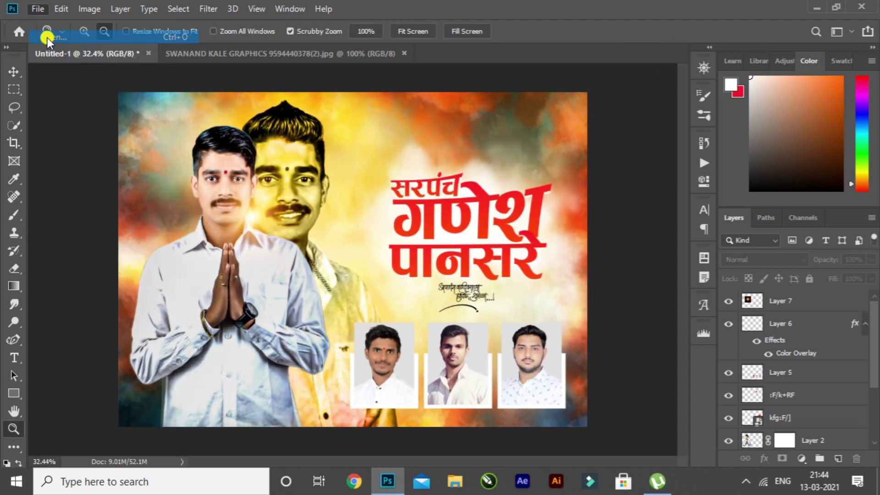
double_click(613, 134)
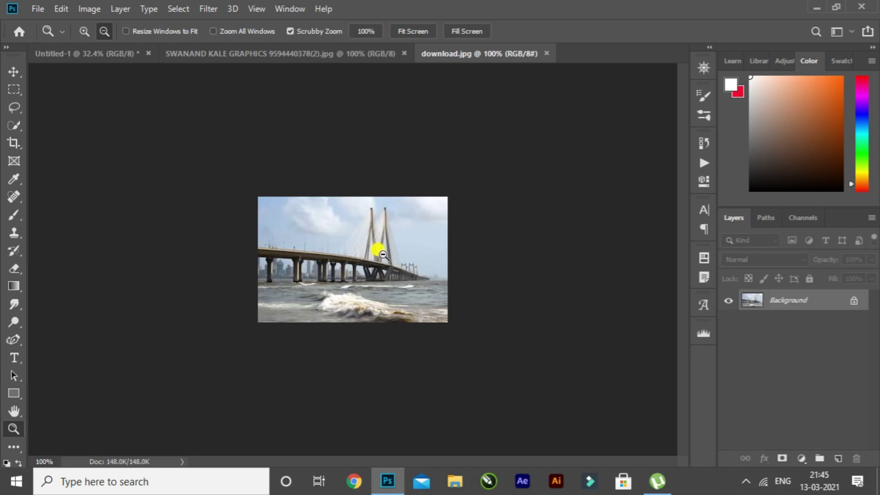
left_click(13, 72)
mouse_move(376, 247)
left_mouse_down()
mouse_move(172, 111)
mouse_move(173, 225)
left_mouse_up()
key("ctrl+t")
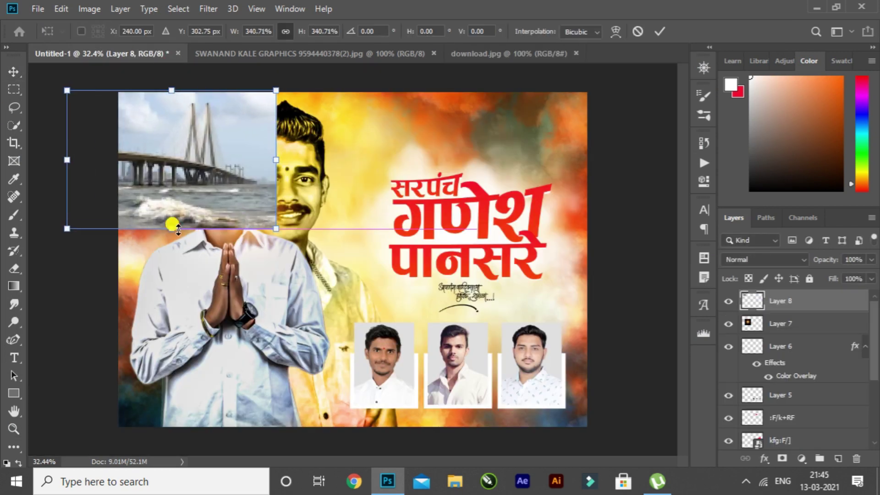
left_click_drag(210, 185, 219, 165)
Move Layer 8 above Layer 1, blend it with Luminosity at 34% opacity, and fit it top-left.
left_click_drag(780, 300, 808, 385)
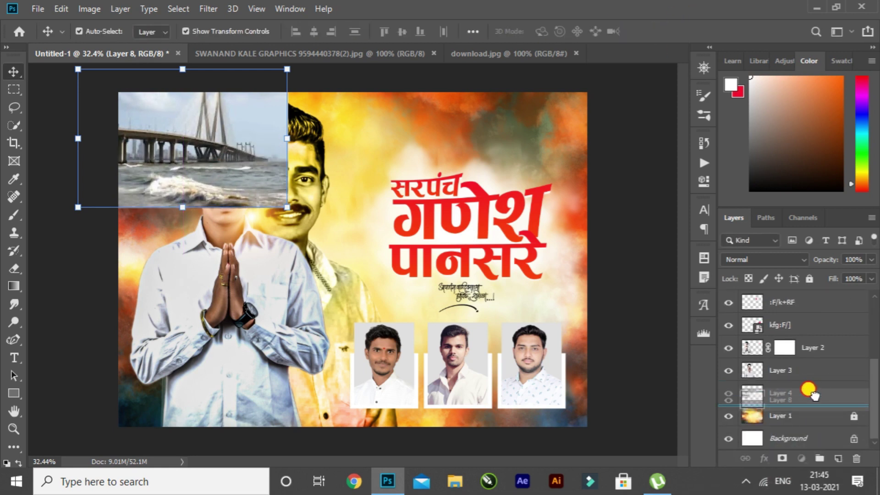
left_click(754, 259)
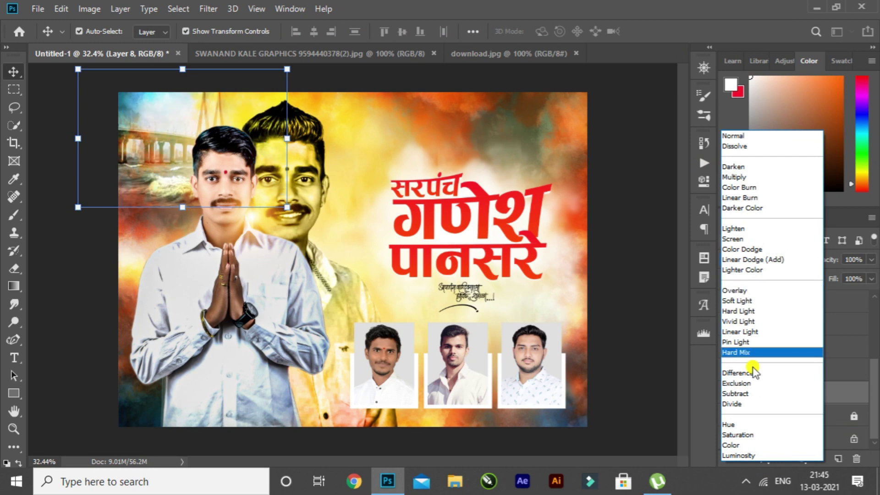
left_click(751, 455)
left_click(869, 259)
left_click_drag(872, 275, 827, 275)
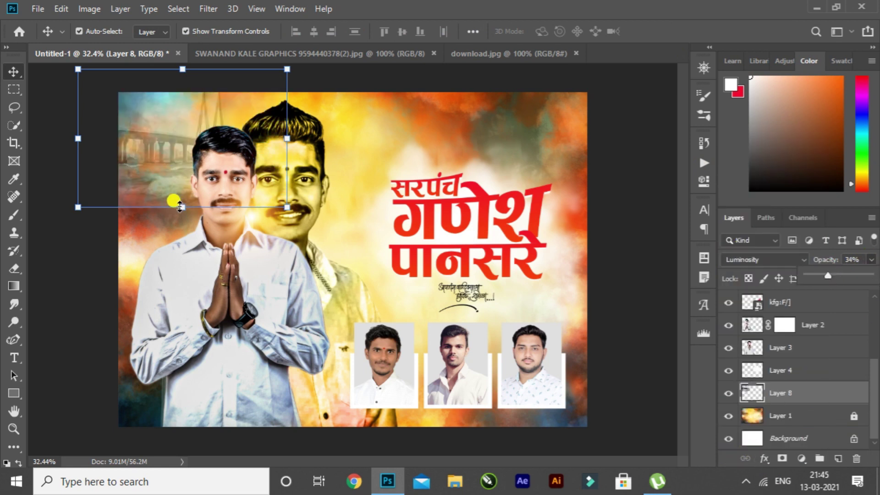
mouse_move(180, 207)
left_mouse_down()
mouse_move(181, 154)
mouse_move(191, 159)
left_mouse_up()
left_click(661, 33)
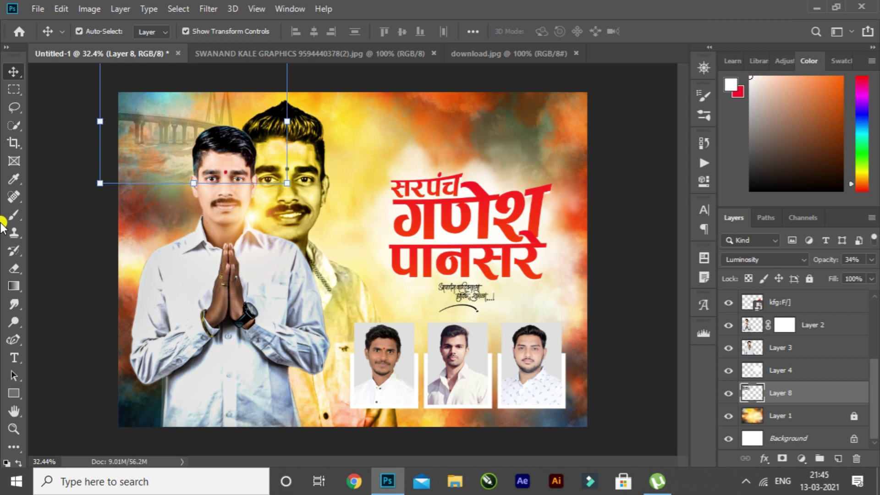
Erase the bridge photo's left edge and close download.jpg and the other source image.
left_click(13, 268)
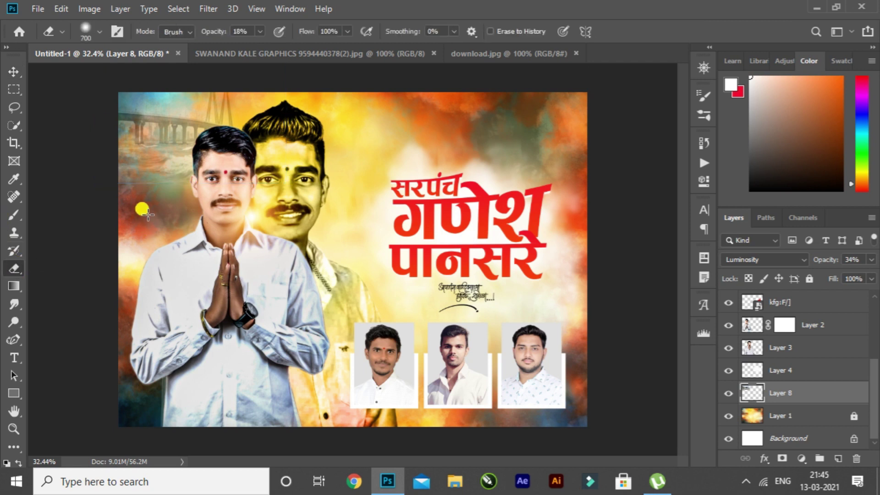
left_click_drag(135, 202, 187, 195)
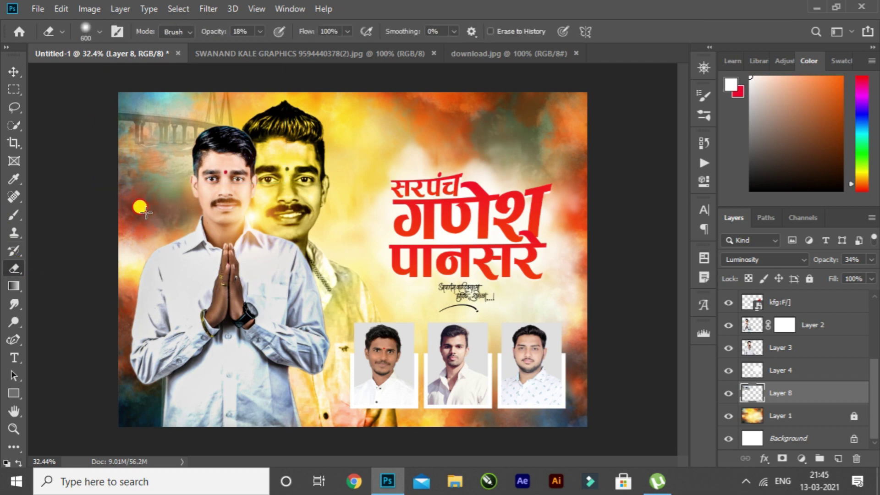
left_click(13, 72)
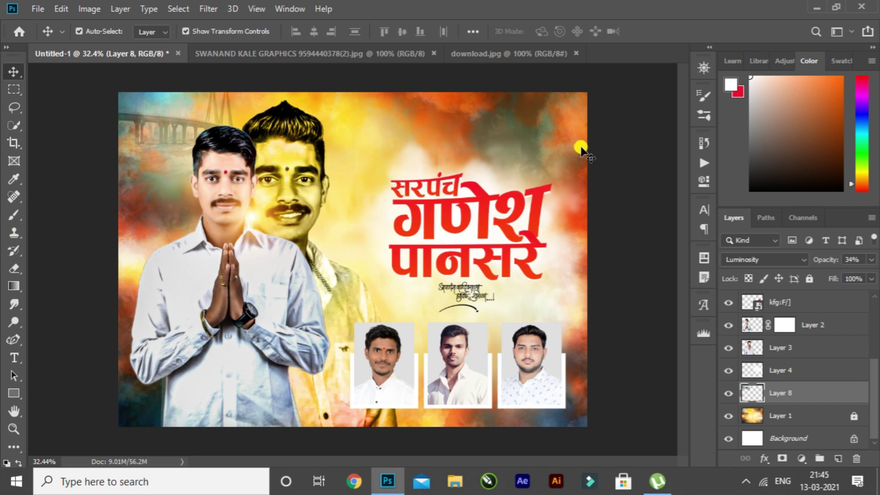
left_click(596, 151)
left_click(495, 51)
left_click(546, 53)
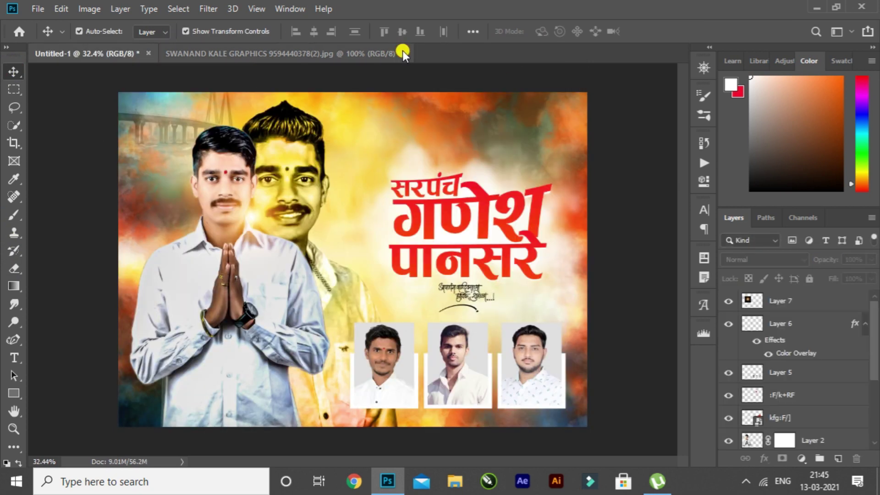
Close the remaining image tab and start a SHREE-DEV7-3595 text box above the name.
left_click(405, 53)
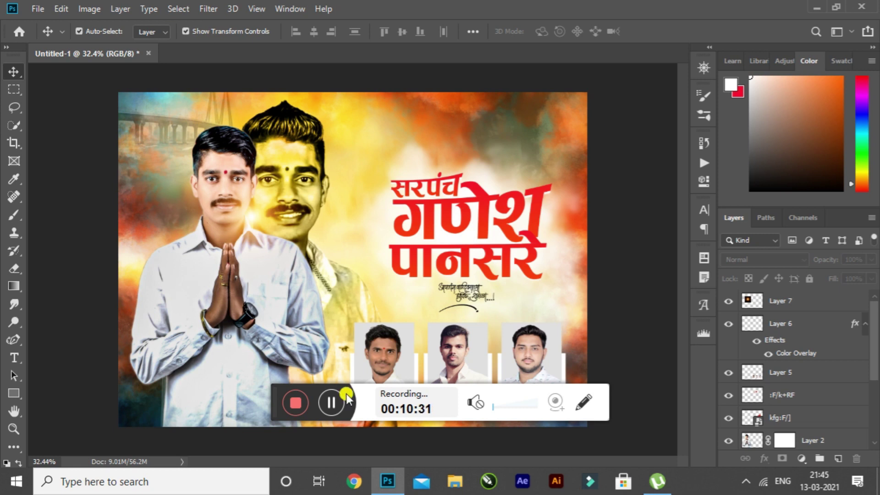
key("ctrl")
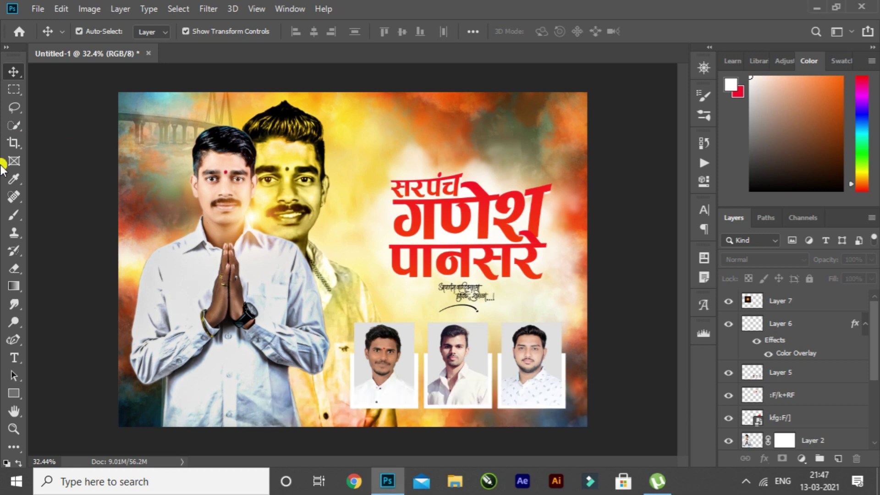
left_click(14, 357)
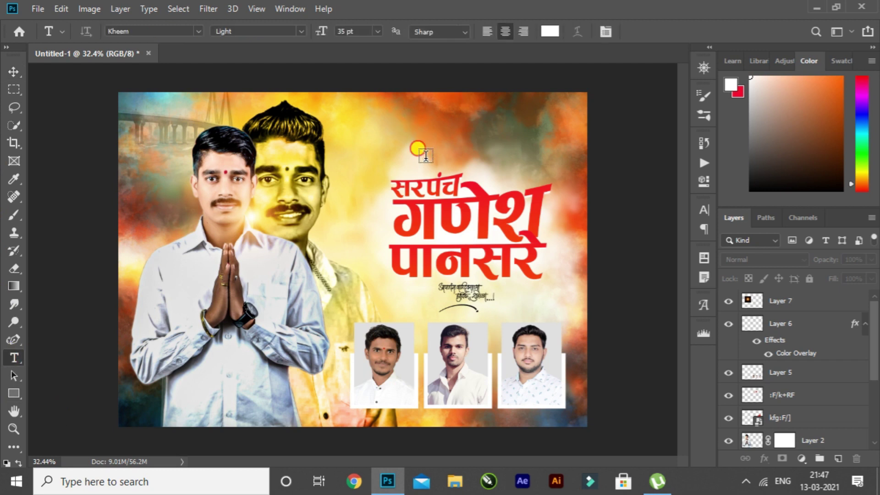
left_click(418, 150)
left_click(198, 31)
left_click(197, 67)
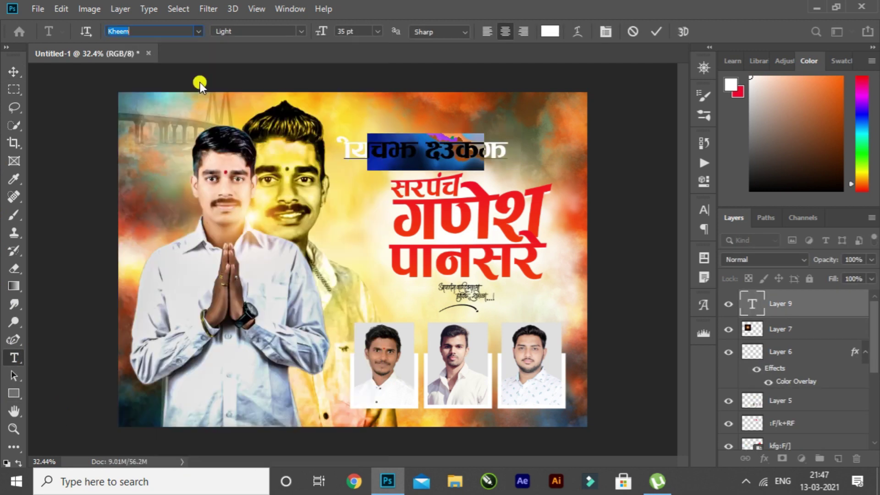
key("BackSpace")
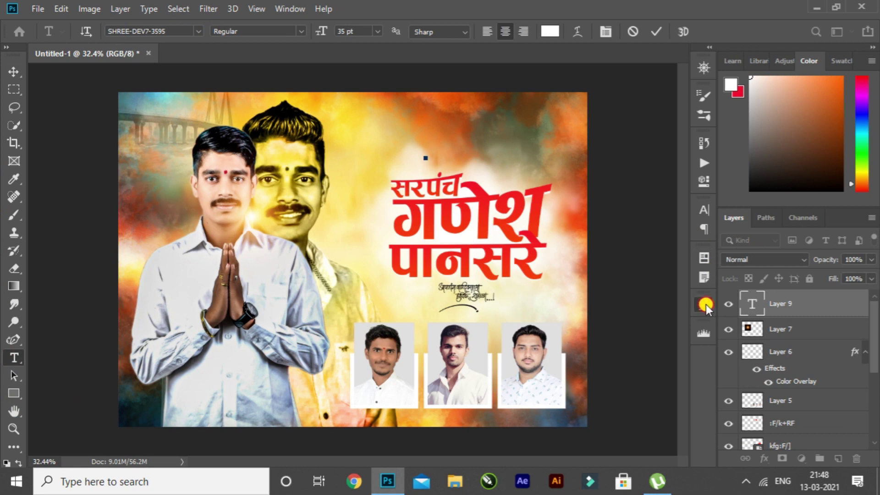
Begin the Hindi quote by inserting बने from the font's Glyphs panel.
left_click(706, 304)
left_click(556, 123)
scroll(614, 280, "down", 2)
double_click(488, 340)
double_click(588, 216)
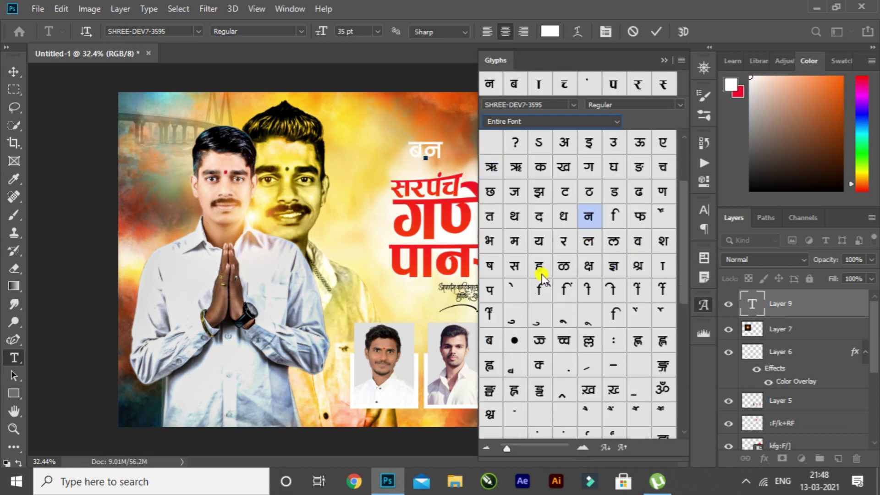
double_click(515, 288)
left_click(426, 148)
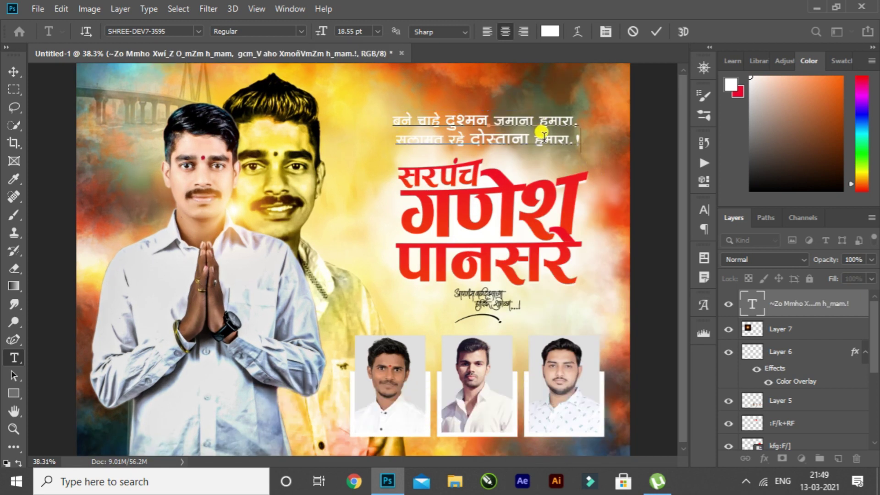
Colour the word दोस्ताना orange using a shade sampled from the artwork.
left_click_drag(478, 136, 530, 143)
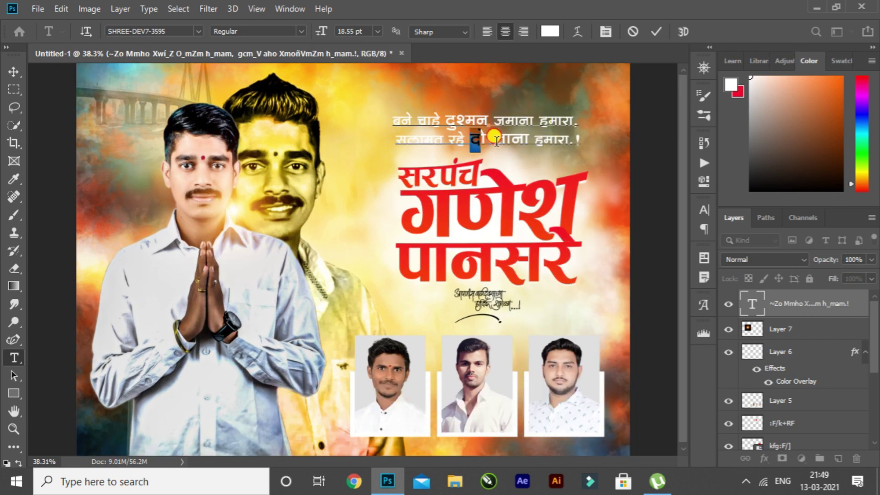
left_click(550, 30)
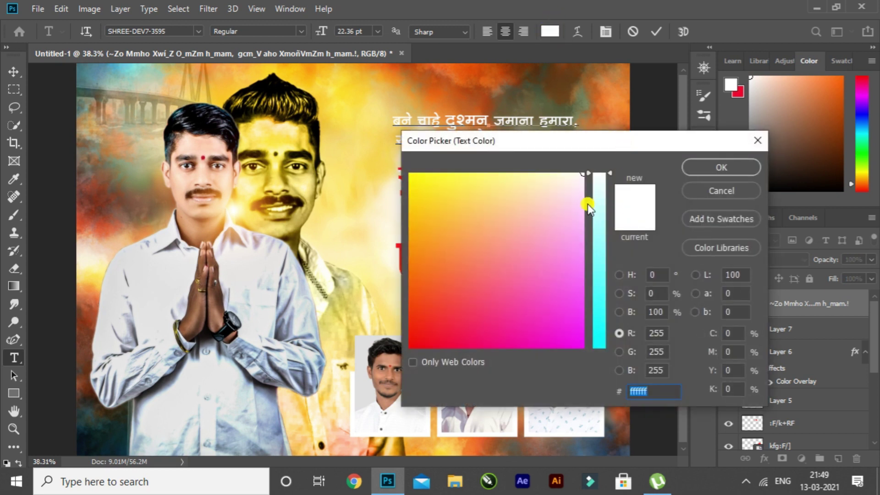
left_click(359, 132)
left_click(343, 196)
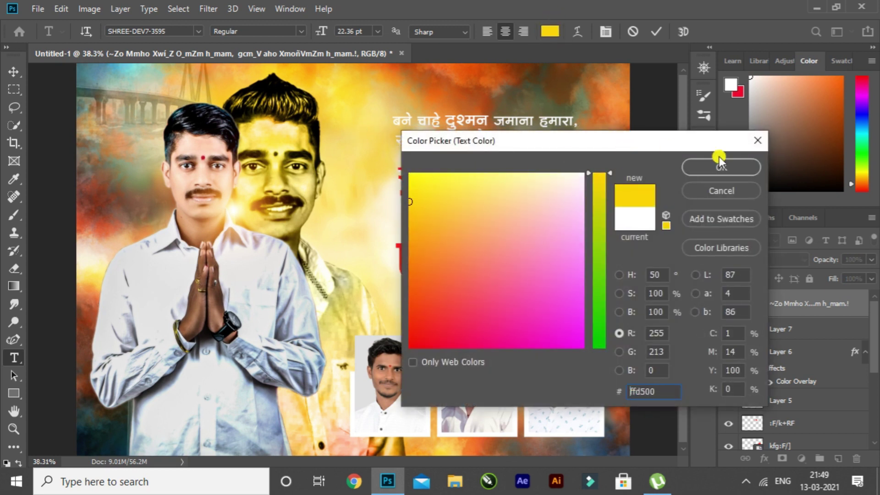
left_click(385, 223)
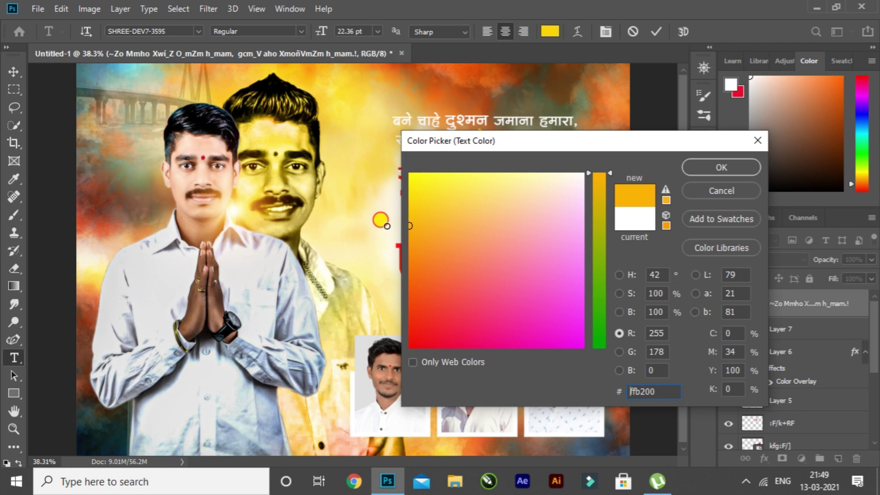
left_click(751, 166)
Select दुश्मन and sample the orange from दोस्ताना, then cancel the colour change.
left_click_drag(446, 120, 486, 114)
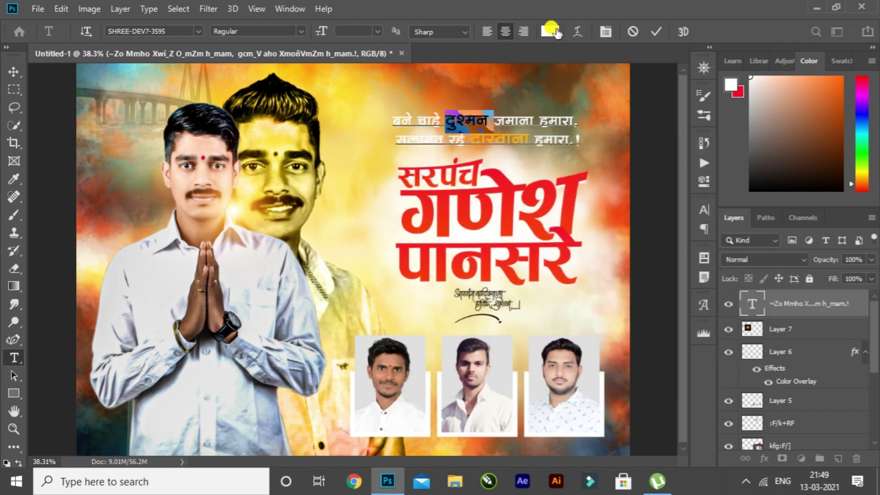
left_click(550, 32)
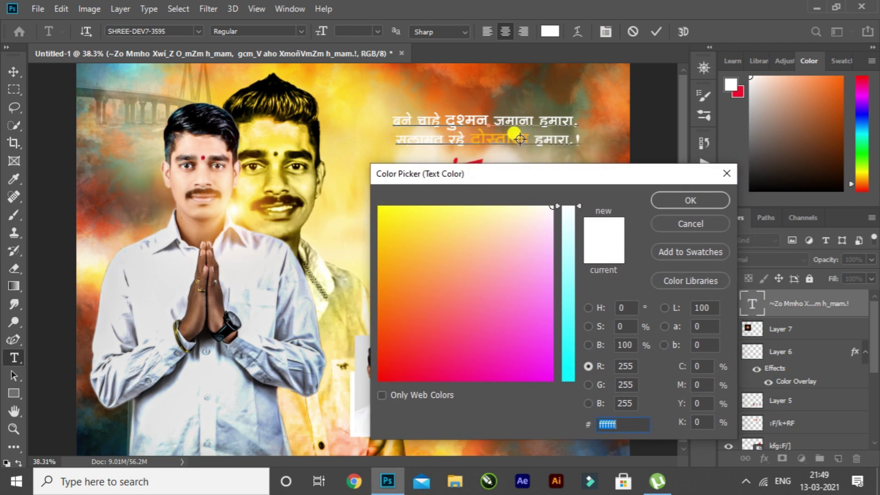
left_click(520, 139)
left_click(520, 139)
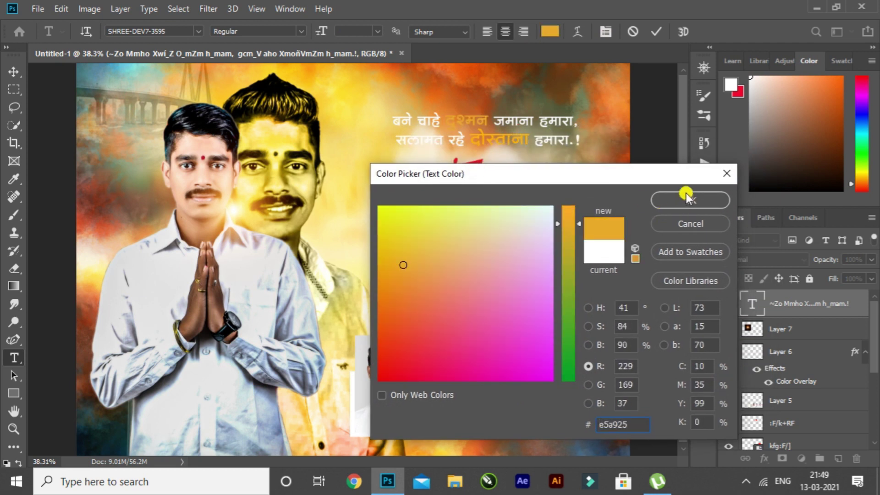
left_click(708, 225)
Zoom into the quote, colour दुश्मन the same orange, and commit the text.
left_click(14, 429)
left_click_drag(550, 108, 619, 117)
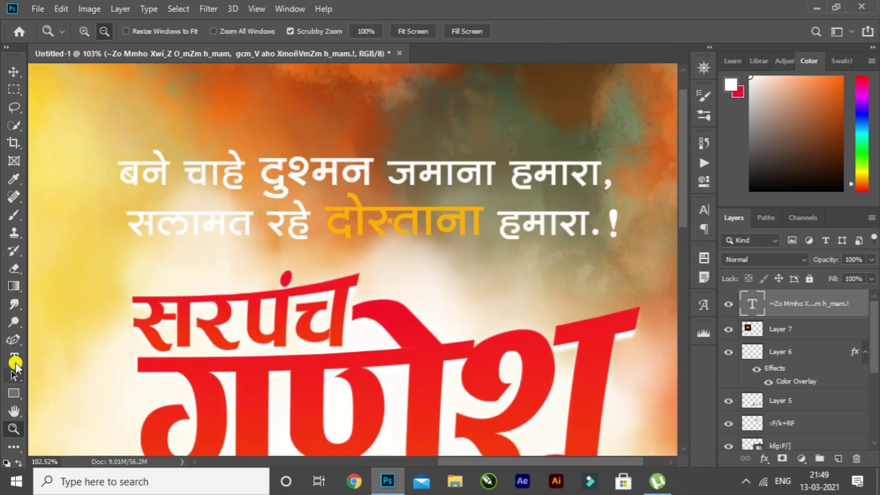
left_click(13, 357)
left_click_drag(266, 165, 371, 170)
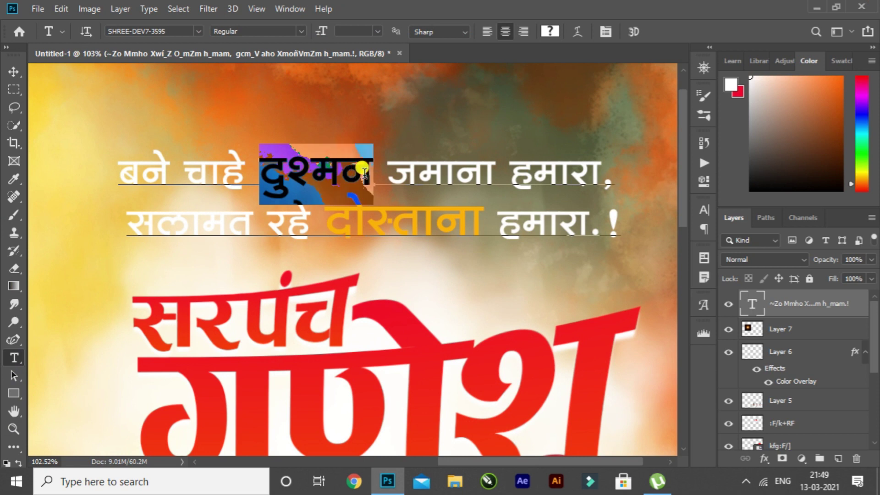
left_click(548, 32)
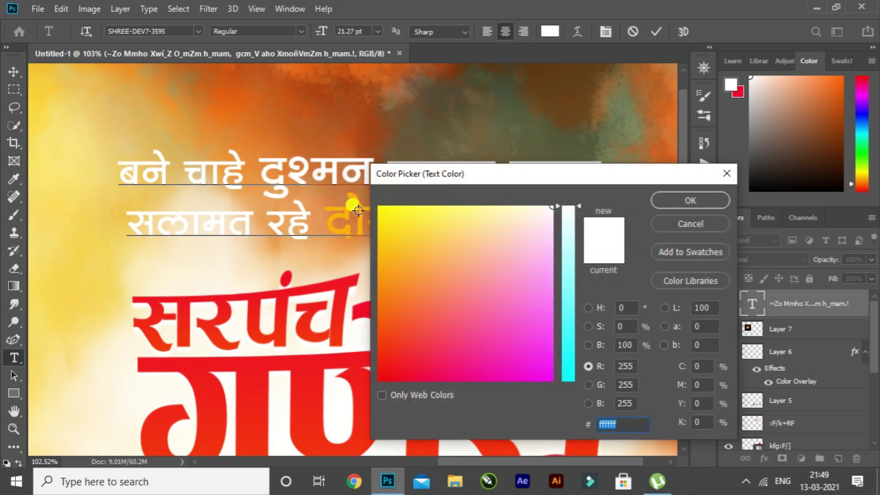
left_click(358, 211)
left_click(666, 200)
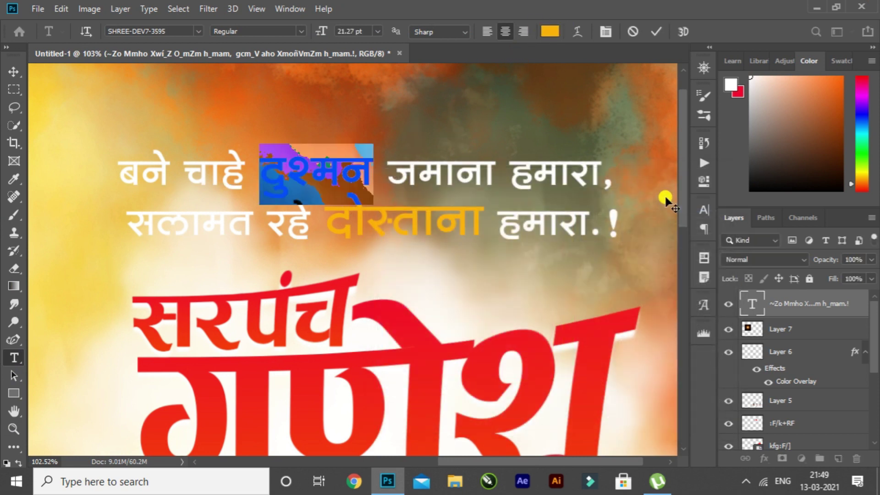
left_click(656, 31)
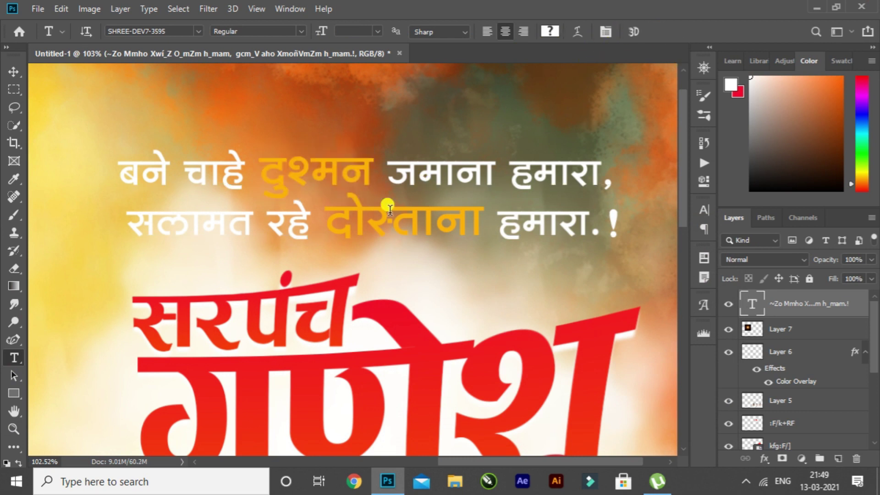
Select the painted background layer in the Layers panel.
scroll(779, 394, "down", 2)
scroll(811, 438, "down", 1)
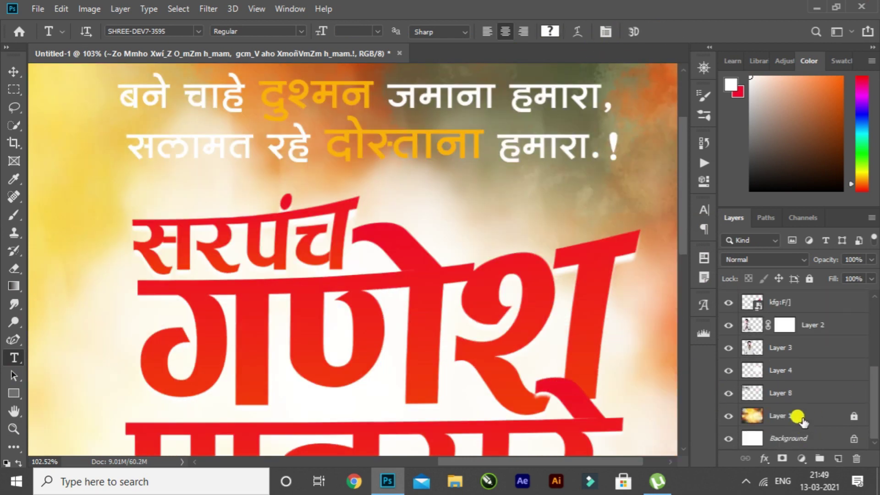
left_click(802, 416)
left_click(802, 393)
Add a new empty layer above the painted background and move it higher.
left_click(797, 410)
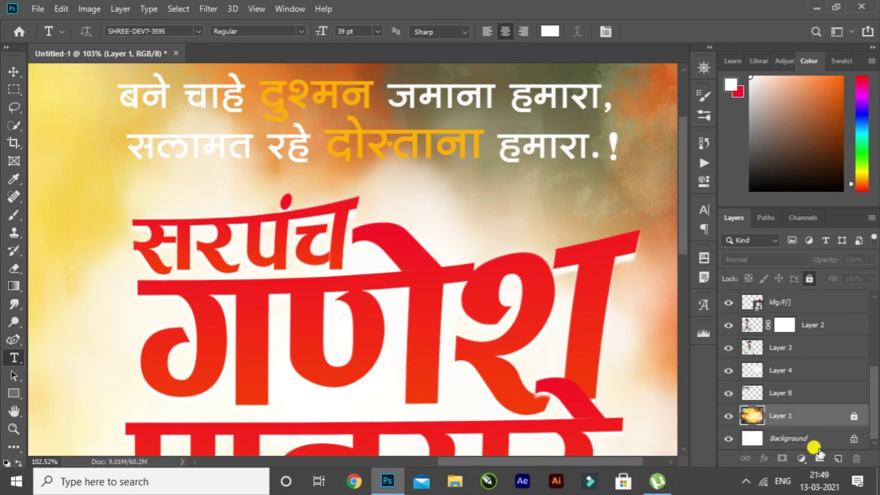
left_click(837, 458)
mouse_move(802, 416)
left_mouse_down()
mouse_move(809, 346)
mouse_move(796, 346)
left_mouse_up()
scroll(796, 346, "up", 3)
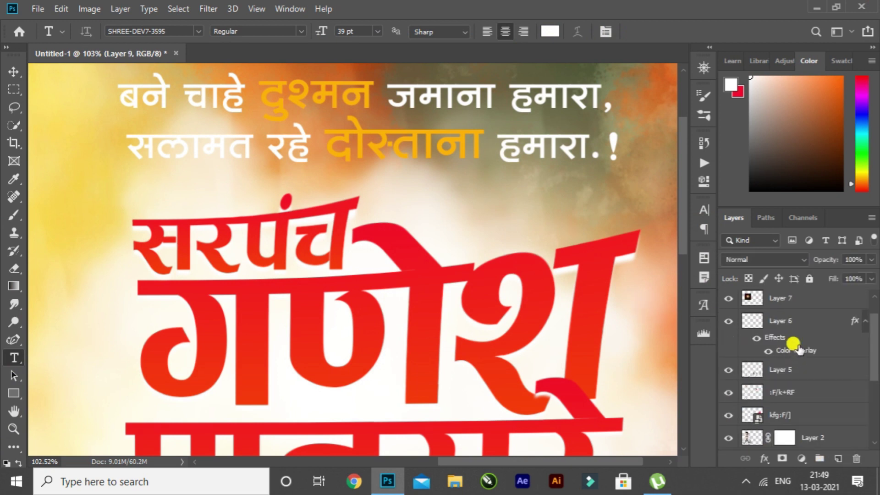
scroll(427, 192, "up", 3)
scroll(425, 197, "down", 1)
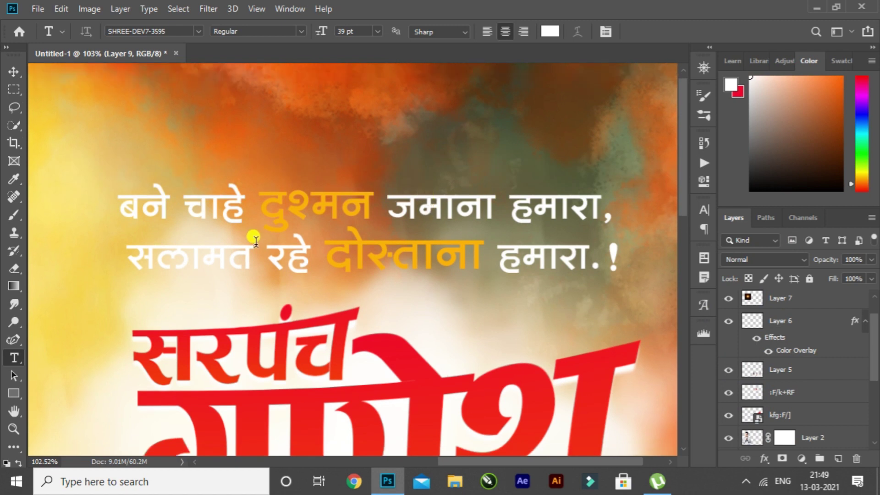
Paint a soft red-orange glow behind both lines of the quote.
left_click_drag(811, 120, 866, 49)
left_click_drag(866, 102, 864, 189)
left_click(13, 214)
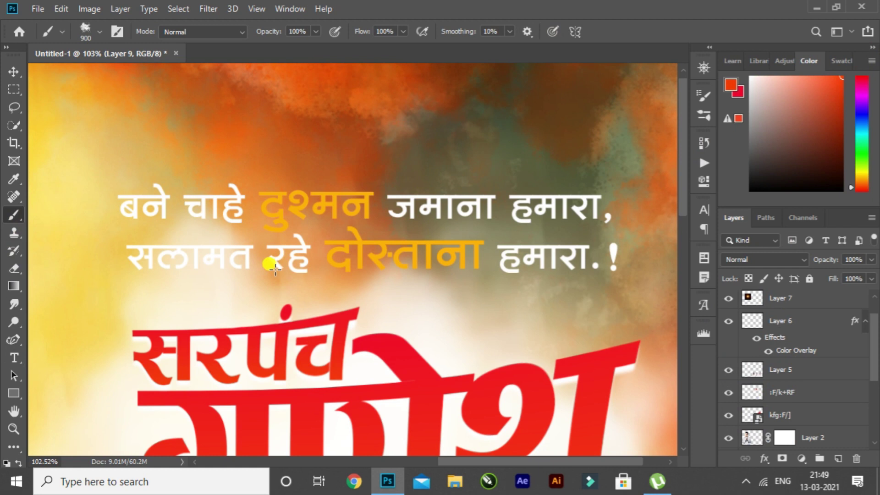
left_click(216, 236)
key("[")
left_click(323, 248)
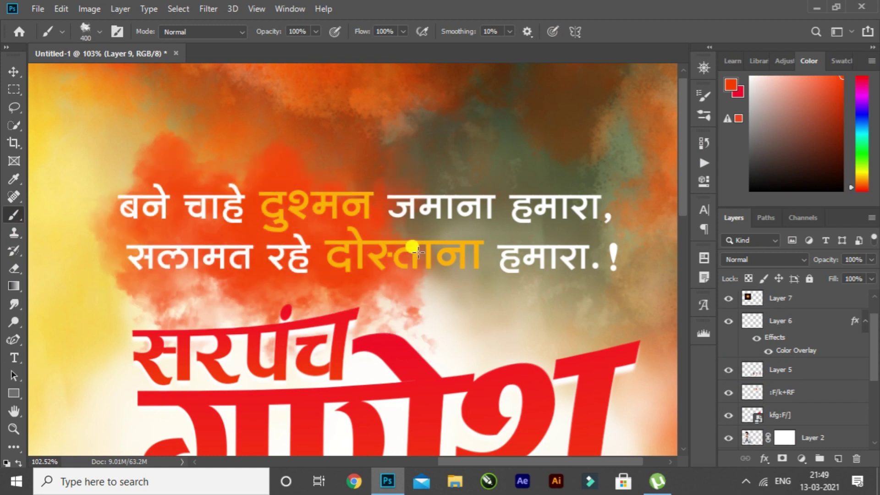
left_click(459, 245)
left_click(554, 247)
Streak the glow with Motion Blur at angle -4 and distance 211 pixels.
left_click(213, 9)
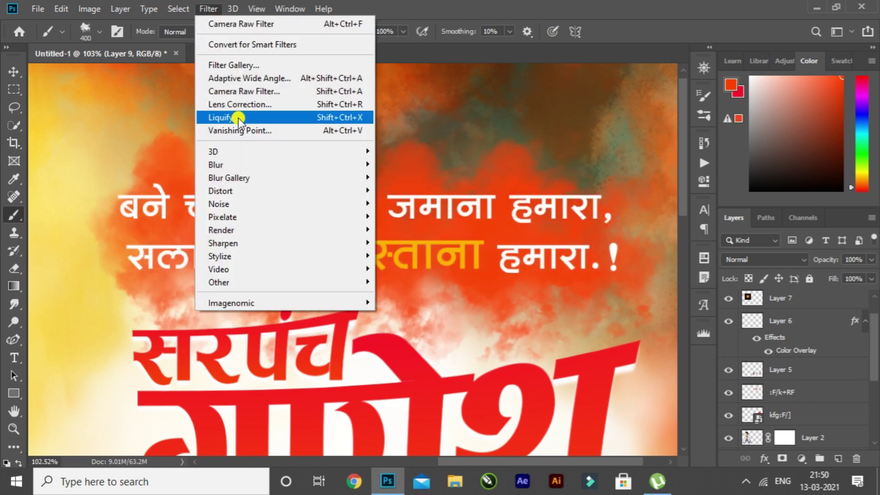
left_click(438, 242)
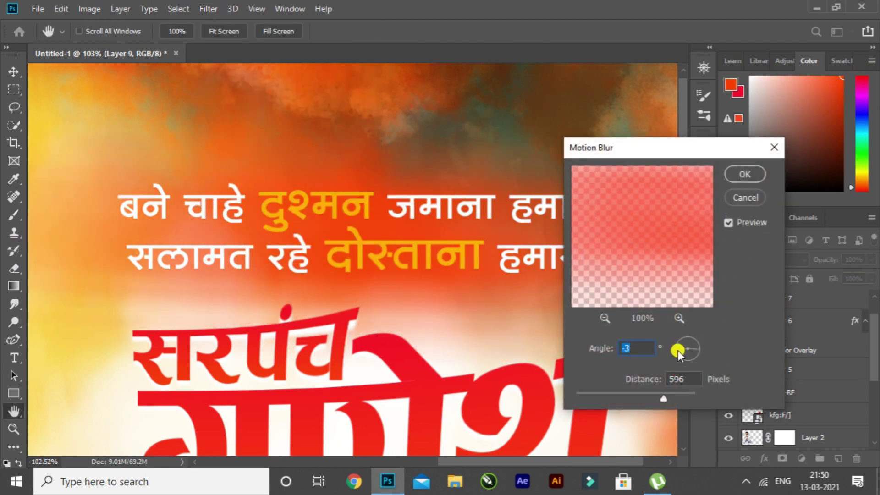
key("Down")
key("Down")
key("Down")
key("Down")
key("Down")
left_click_drag(645, 397, 641, 397)
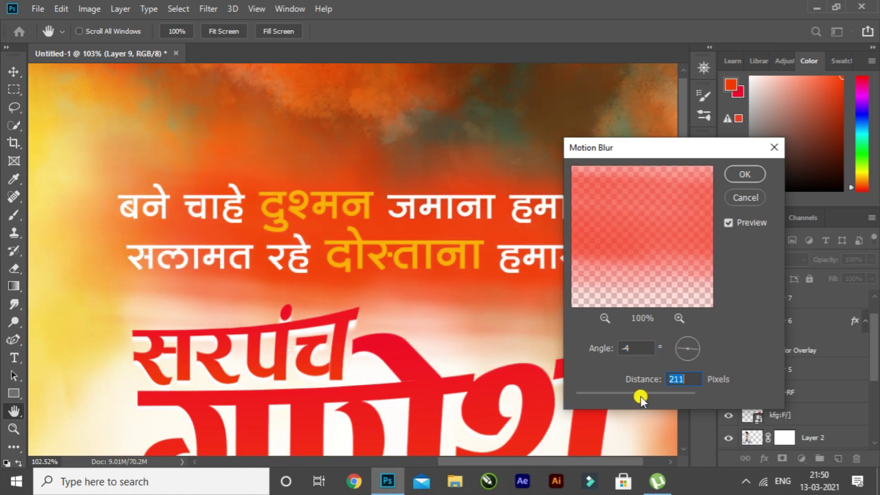
left_click(732, 173)
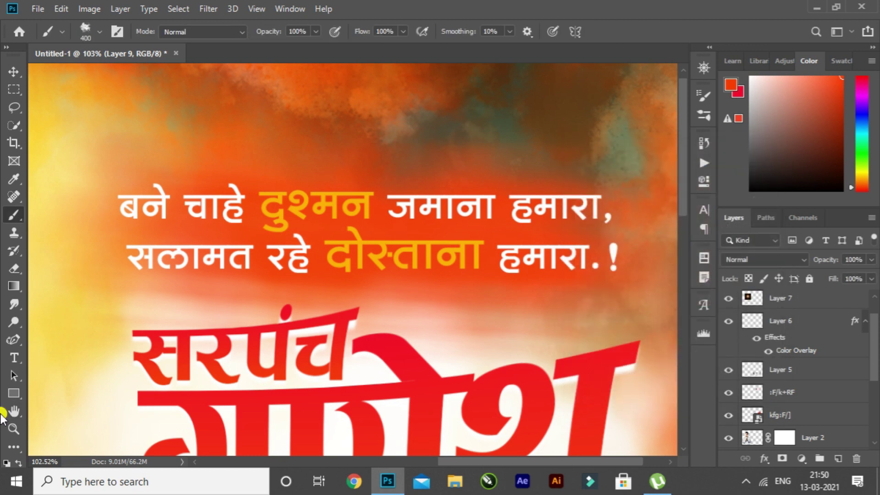
Fit the whole banner on screen and check the quote text layer with Move.
left_click(15, 429)
right_click(354, 278)
left_click(370, 282)
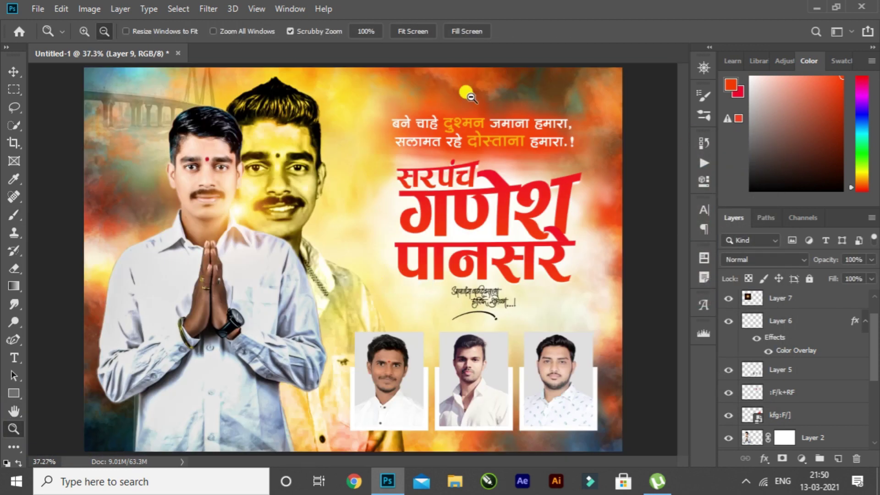
key("v")
left_click(622, 309)
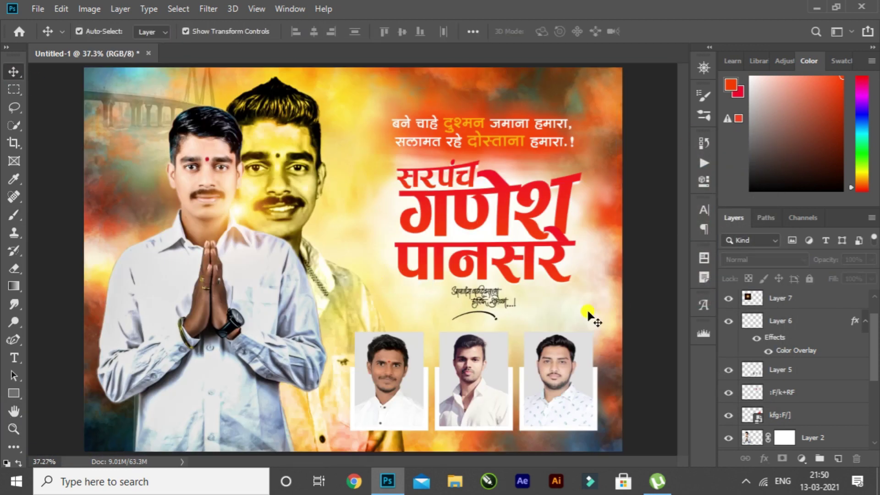
left_click(518, 154)
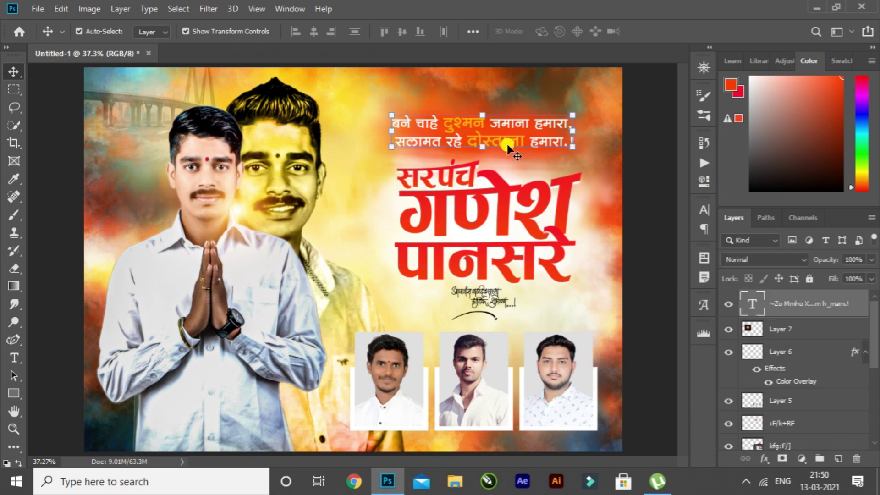
left_click(640, 300)
Search Chrome image results for 'building background'.
left_click(363, 482)
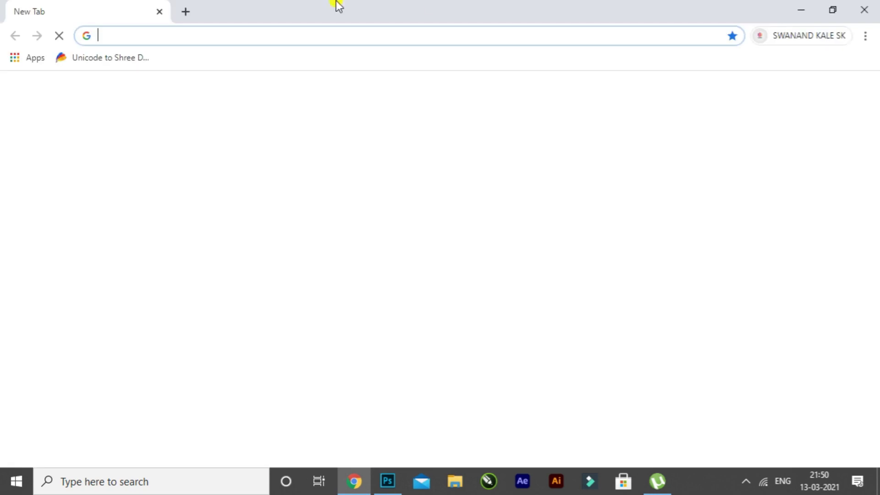
type("BU")
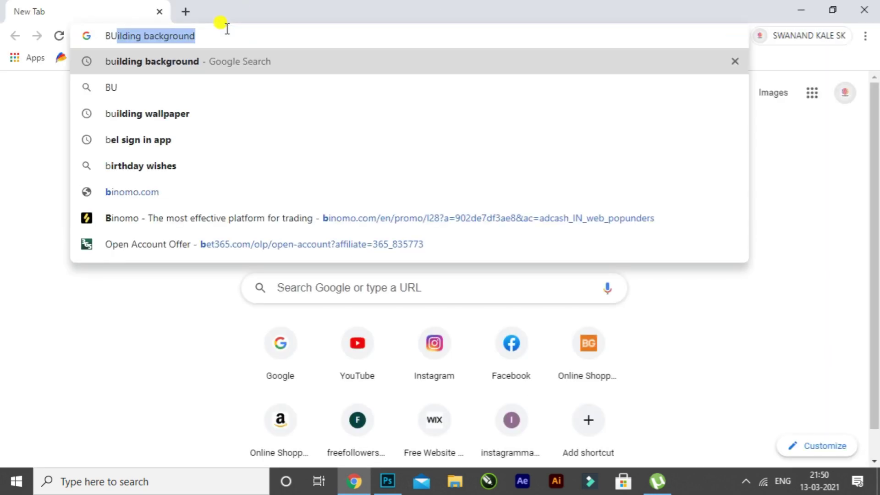
type("L")
key("BackSpace")
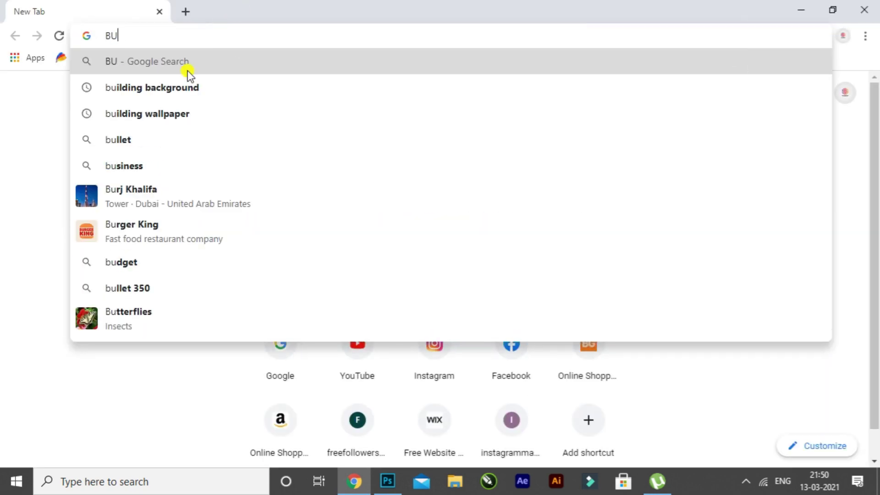
left_click(166, 87)
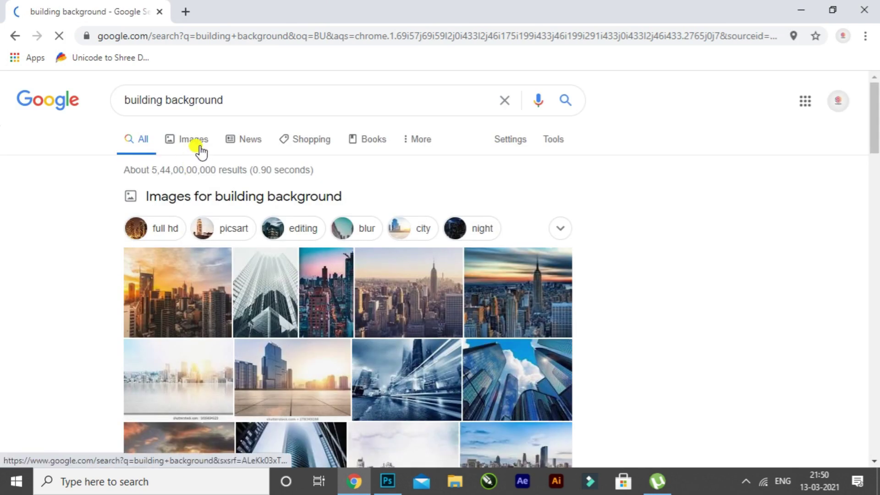
left_click(200, 146)
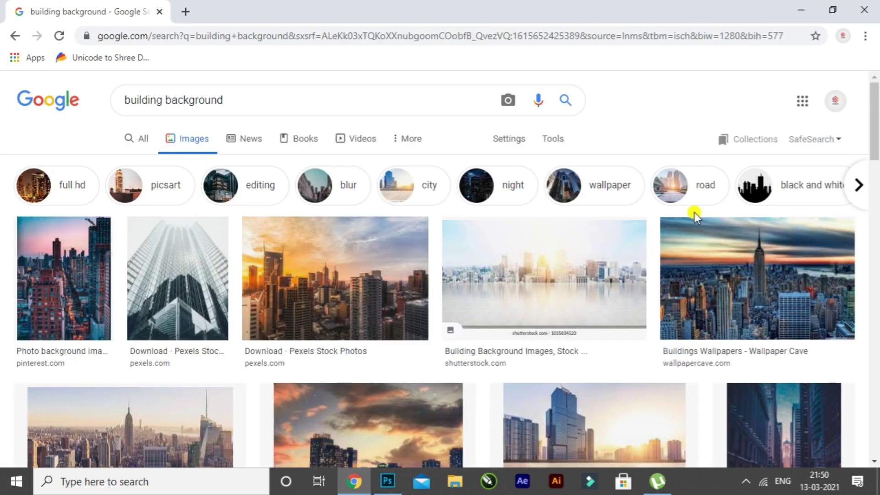
mouse_move(543, 278)
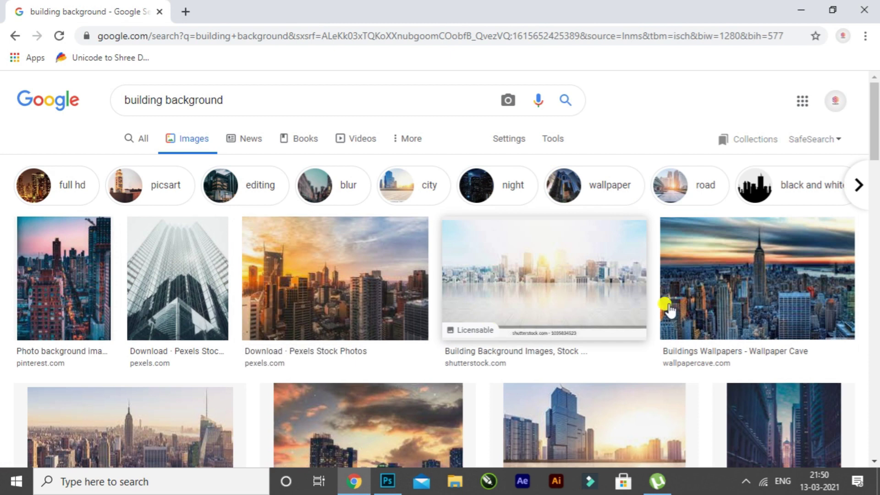
Copy the Pexels sunset city skyline photo and paste it into the banner.
scroll(786, 300, "down", 2)
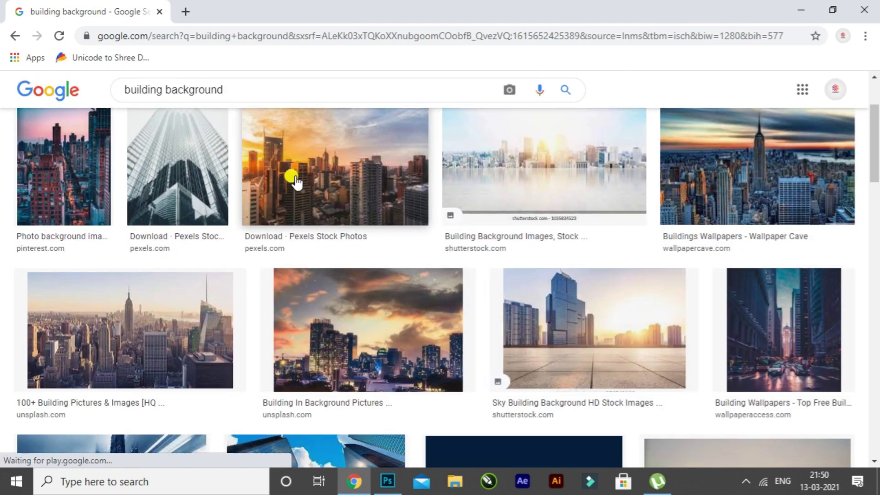
left_click(296, 181)
right_click(719, 216)
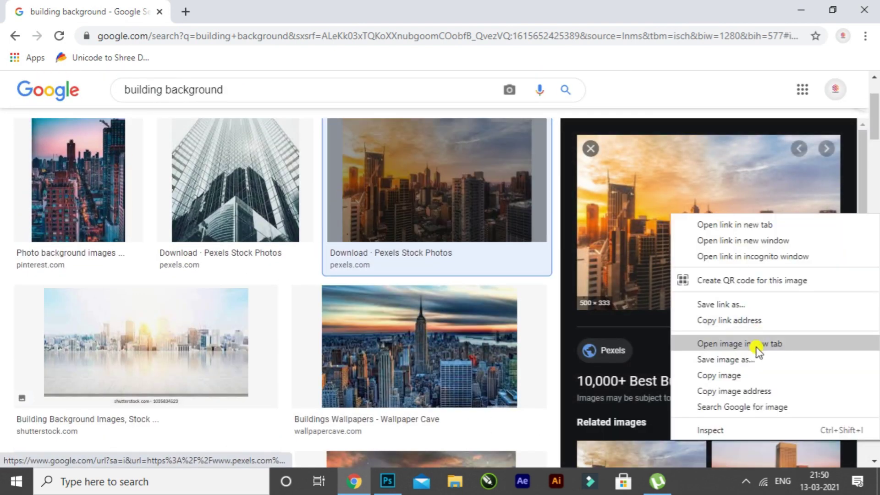
left_click(751, 374)
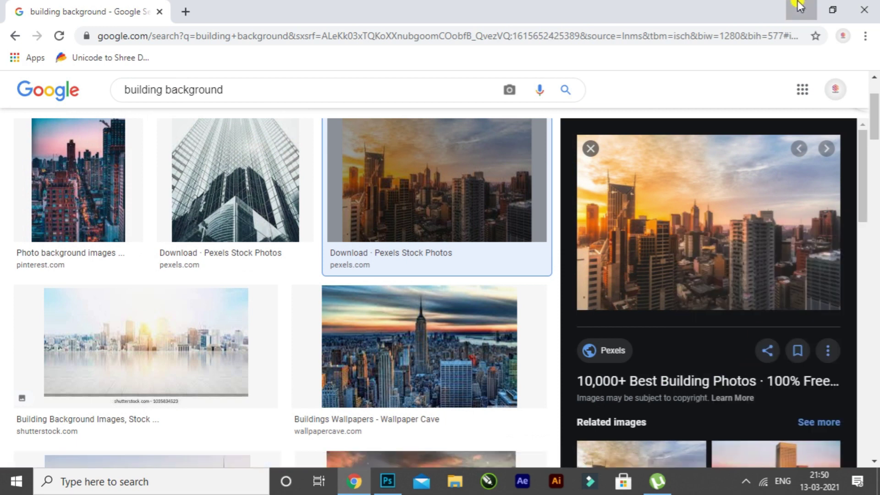
left_click(800, 6)
key("ctrl+v")
Move the skyline layer below Layer 4 and scale it across the banner top.
mouse_move(807, 304)
left_mouse_down()
mouse_move(837, 459)
mouse_move(807, 362)
left_mouse_up()
key("ctrl+t")
mouse_move(352, 216)
left_mouse_down()
mouse_move(352, 128)
mouse_move(456, 102)
left_mouse_up()
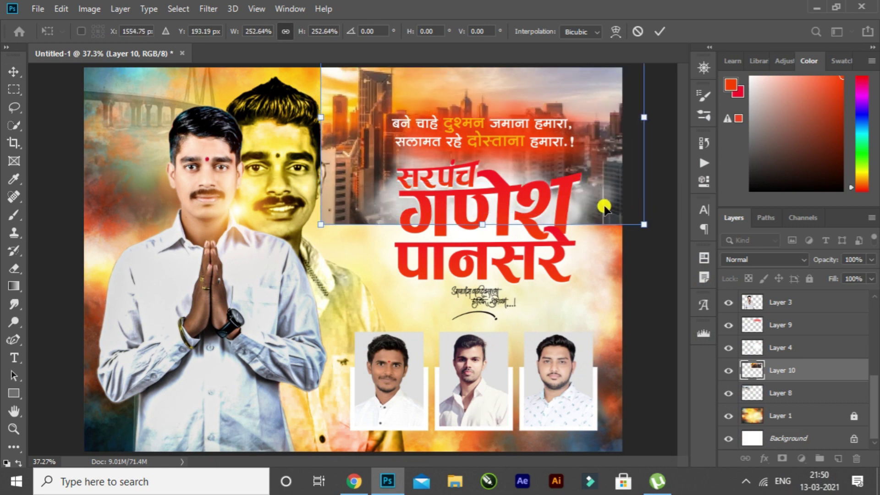
left_click_drag(580, 180, 621, 194)
left_click(660, 31)
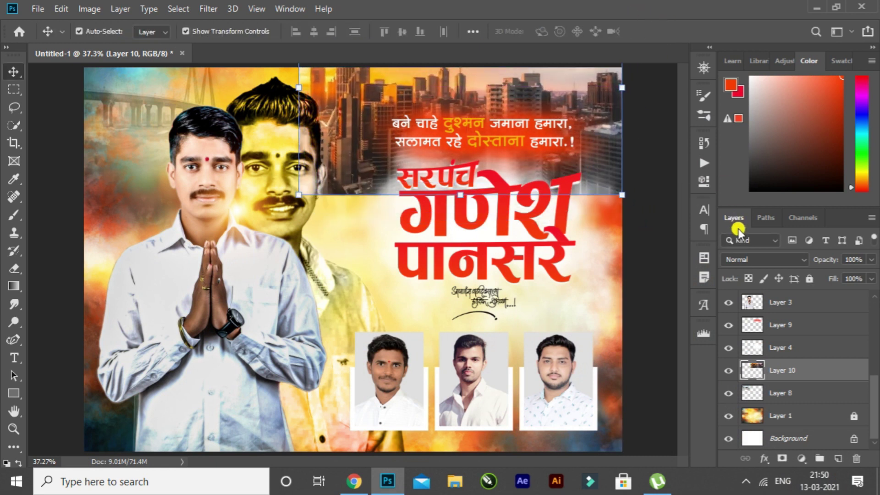
Blend the skyline with Luminosity at 52% opacity and softly erase its lower part.
left_click(763, 260)
left_click(777, 455)
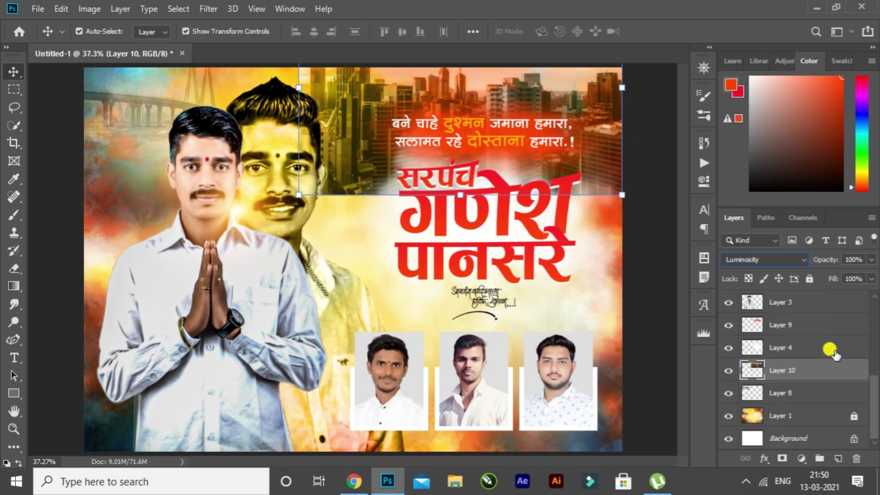
left_click_drag(871, 259, 841, 275)
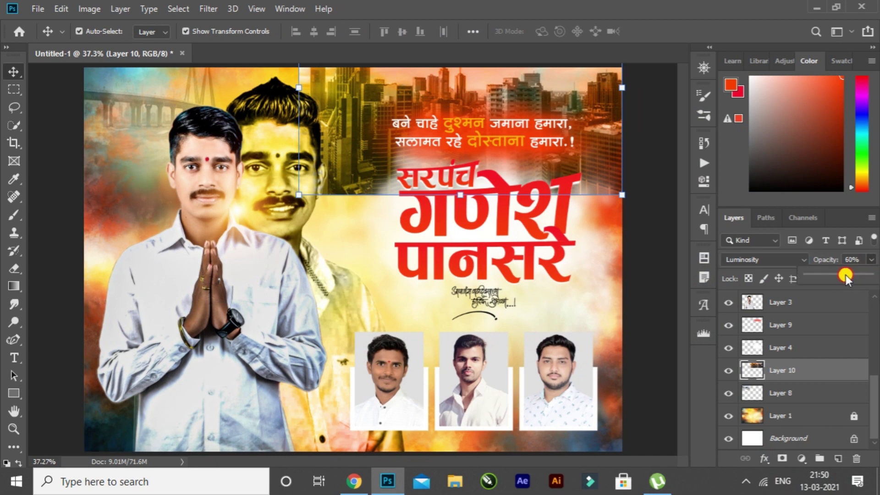
left_click(14, 268)
mouse_move(299, 224)
left_mouse_down()
mouse_move(332, 209)
mouse_move(395, 214)
left_mouse_up()
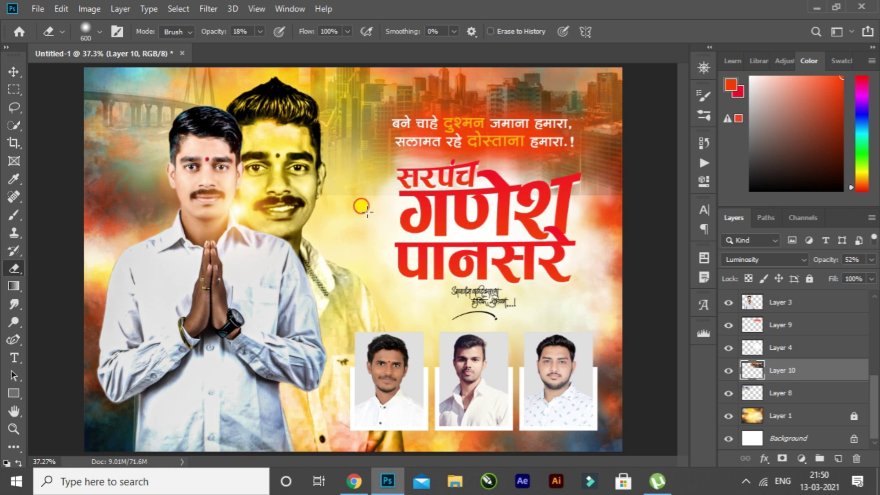
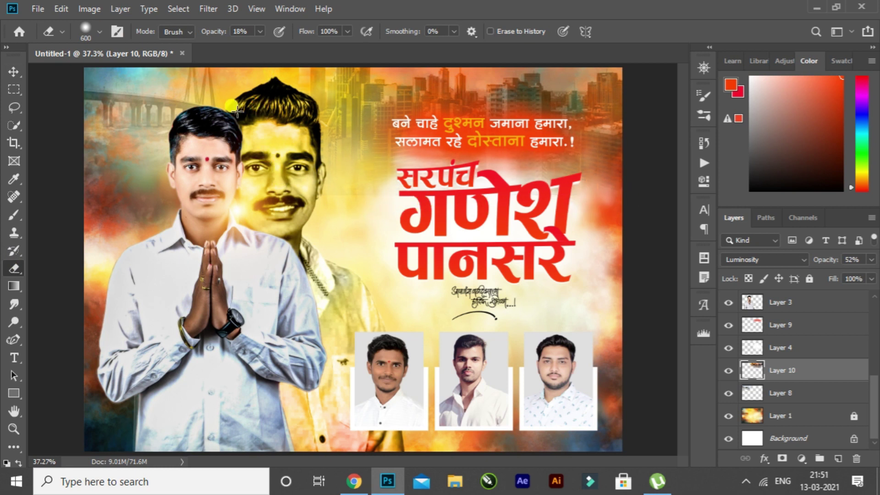
Lower Layer 10's opacity to soften its blend.
left_click(13, 71)
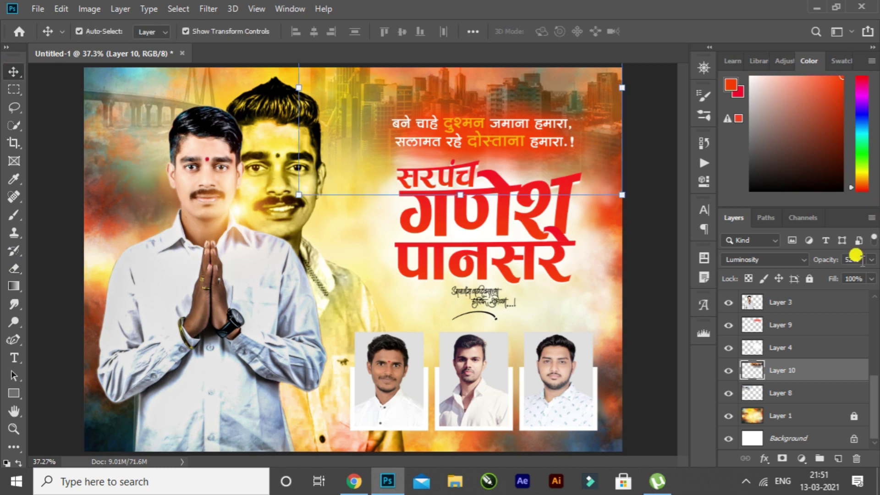
left_click_drag(838, 273, 825, 273)
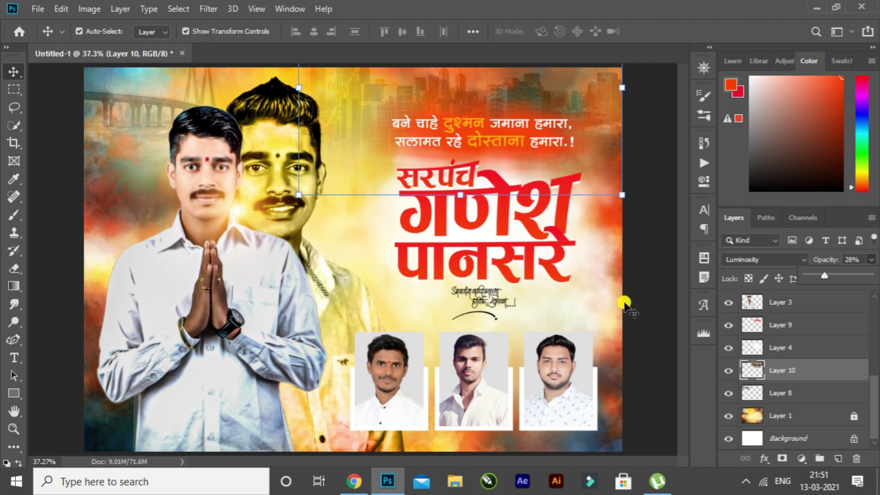
left_click(650, 284)
Stretch the three-photo strip on Layer 5 taller to about 122.56% and nudge it up.
left_click(523, 376)
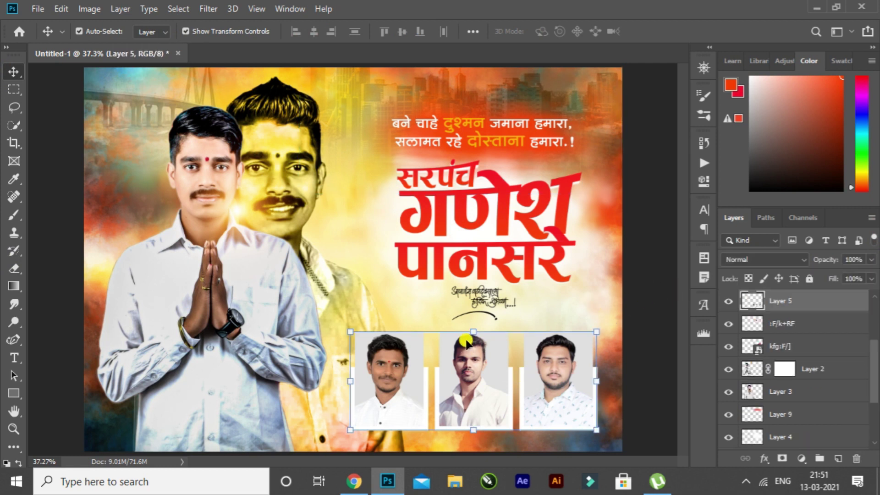
key("ctrl+t")
left_click_drag(473, 332, 473, 344)
left_click(658, 31)
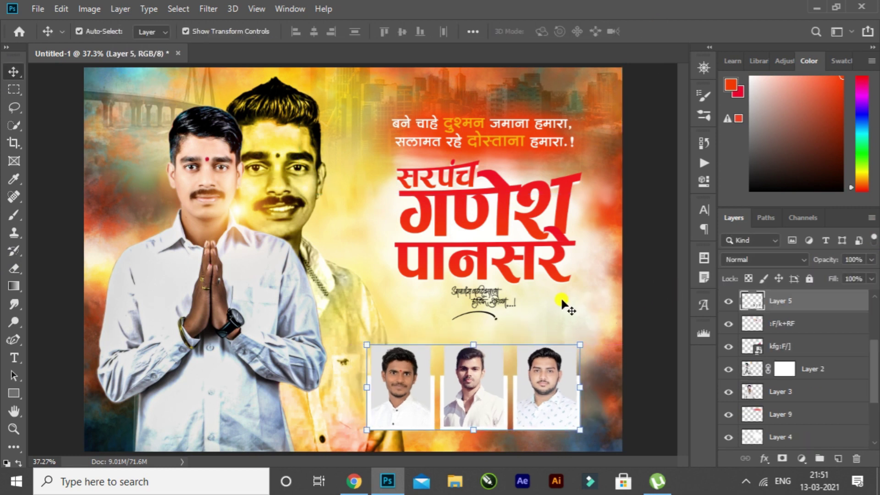
key("shift+Up")
key("shift+Up")
key("shift+Up")
left_click_drag(472, 423, 476, 443)
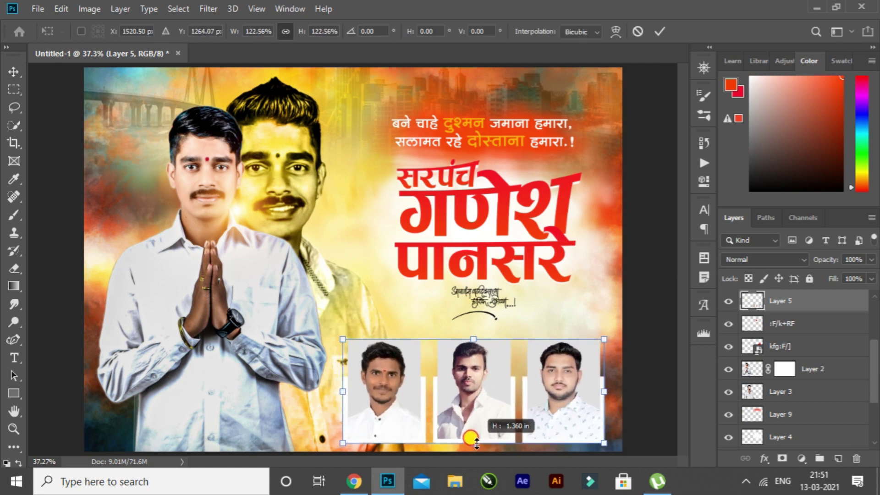
left_click(658, 33)
key("shift+Up")
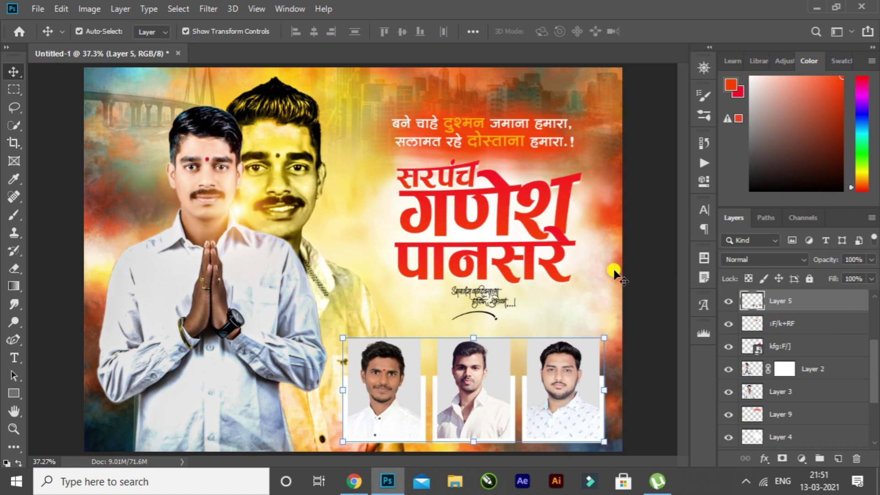
left_click(502, 321)
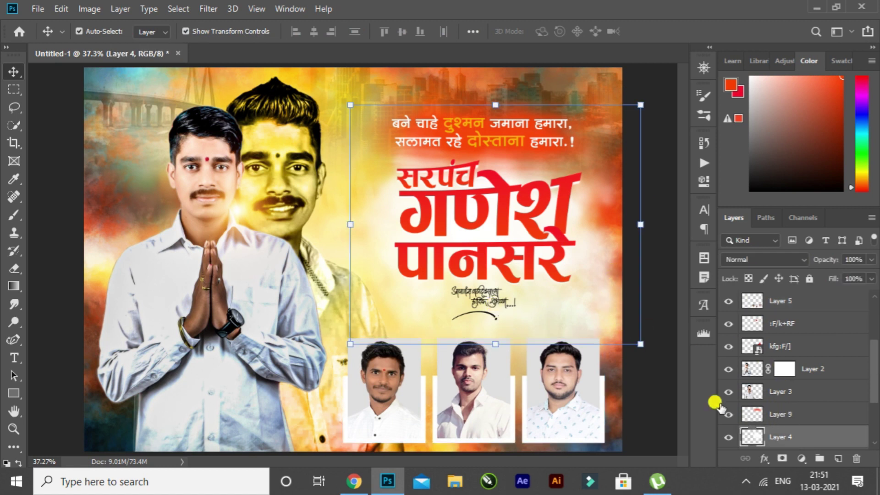
Nudge the title text layers, including Layer 6, slightly down.
scroll(820, 348, "up", 2)
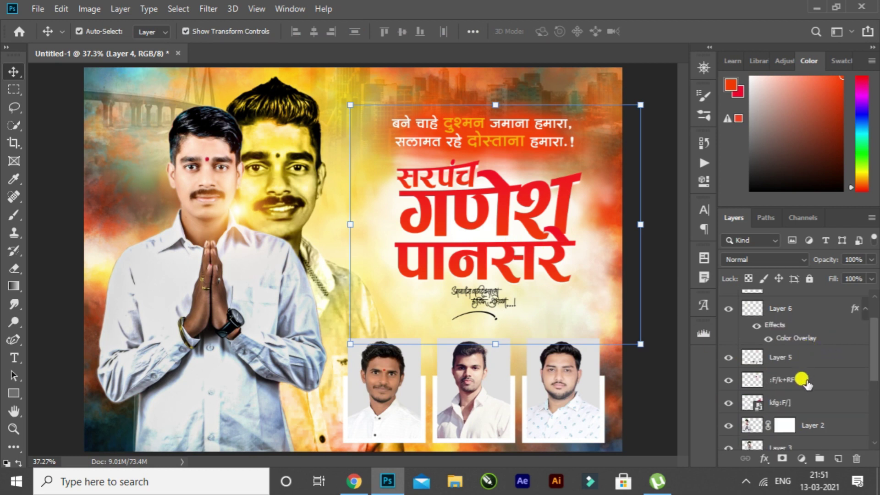
left_click(800, 400, "ctrl")
left_click(800, 382, "ctrl")
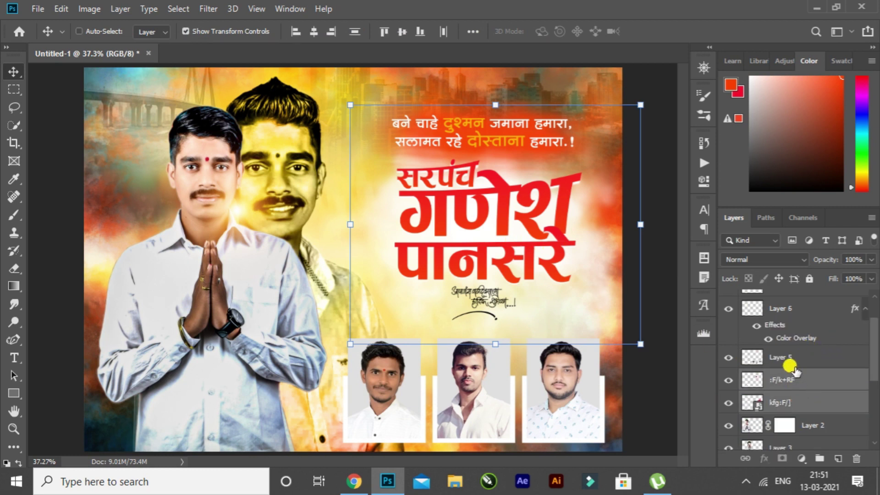
scroll(787, 363, "up", 1)
left_click(779, 339, "ctrl")
key("shift+Down")
key("shift+Down")
key("shift+Down")
key("shift+Down")
key("shift+Down")
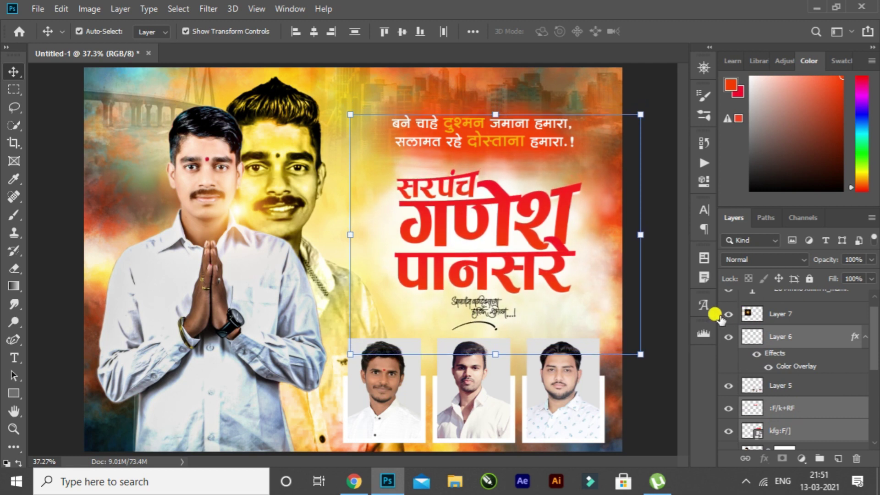
left_click(664, 278)
Select Layer 3 and work on it briefly with the Eraser tool.
left_click(291, 180)
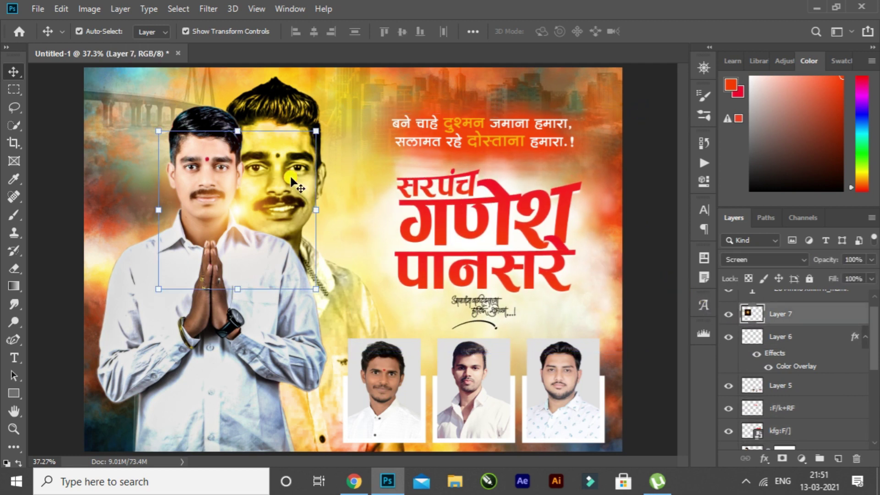
left_click(357, 303)
left_click(13, 270)
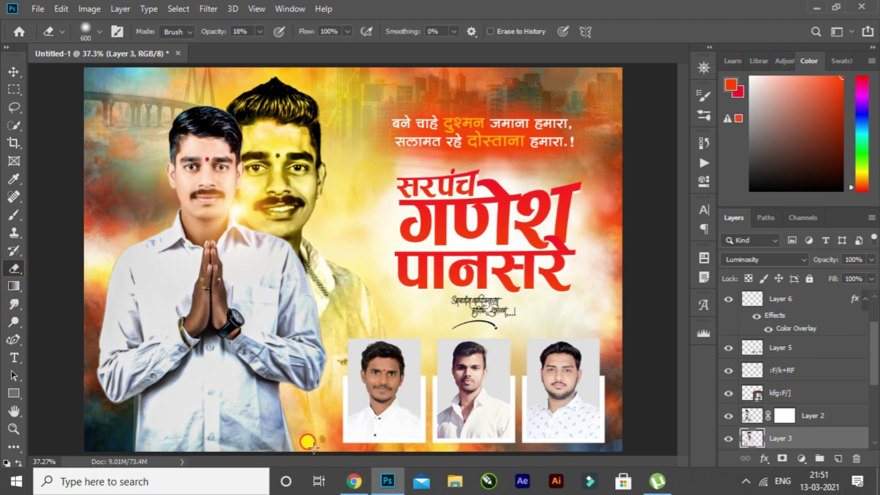
left_click(14, 71)
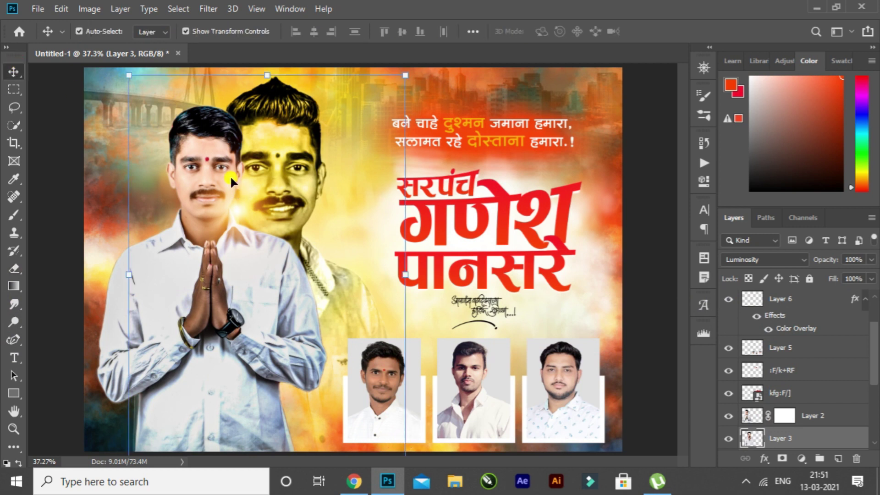
key("ctrl+v")
Fade the bottom of the front man's shirt with an upward gradient on Layer 2's mask.
left_click(210, 348)
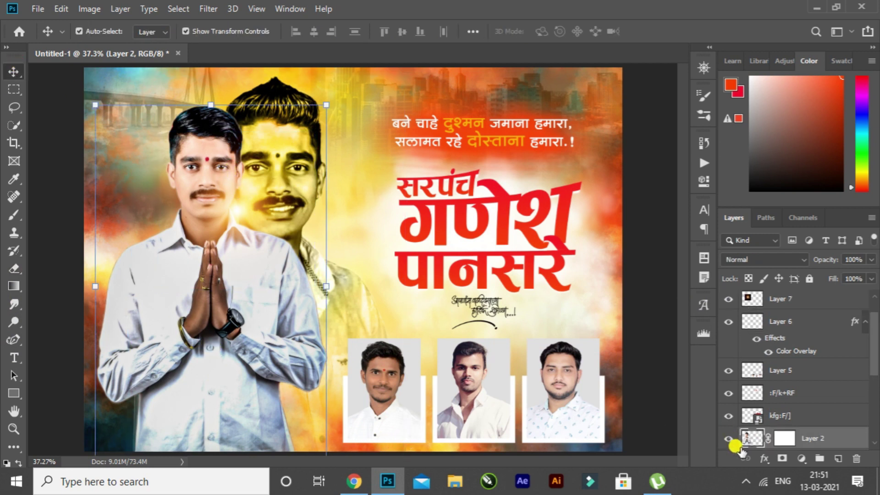
left_click(784, 438)
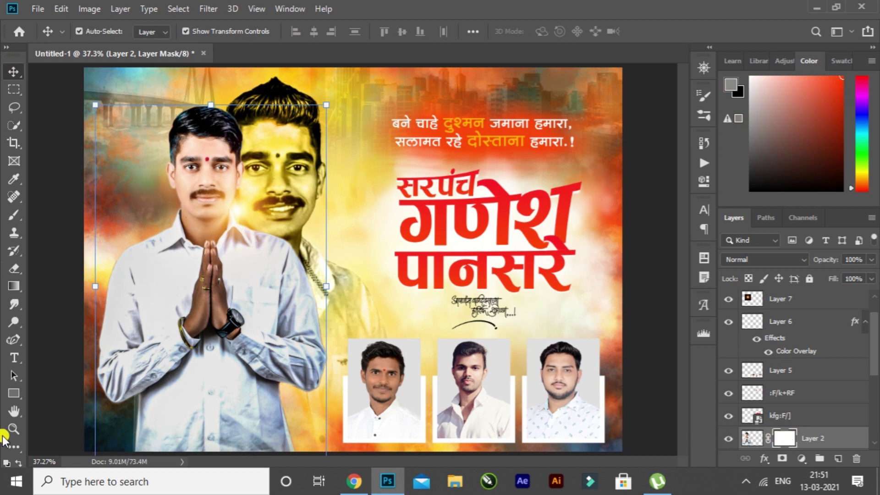
left_click(14, 429)
key("ctrl+minus")
left_click(14, 286)
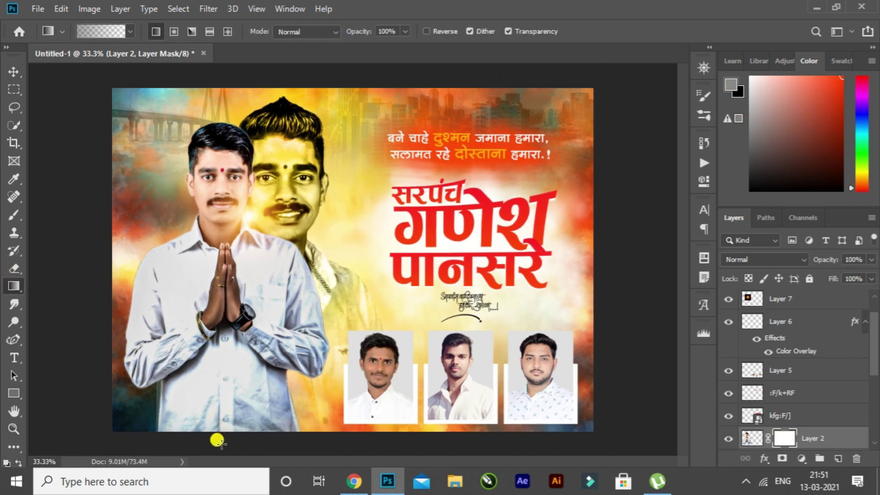
left_click_drag(221, 445, 223, 386)
left_click_drag(222, 443, 220, 384)
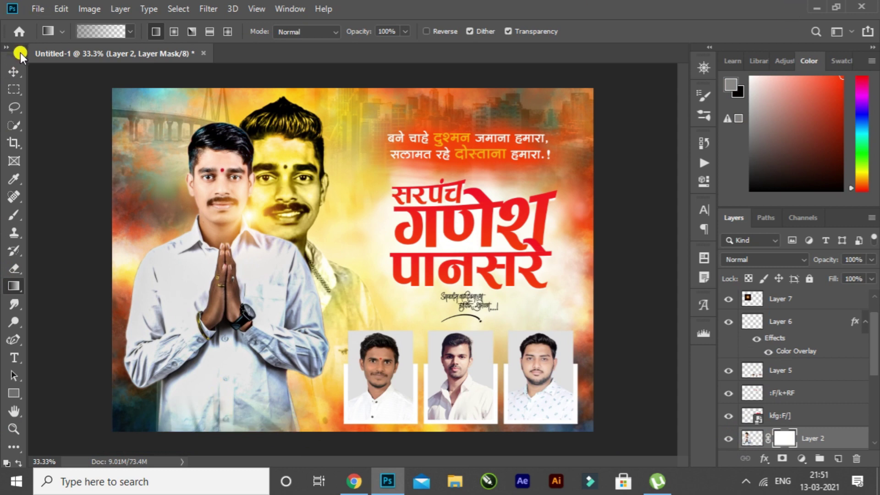
key("v")
left_click(98, 168)
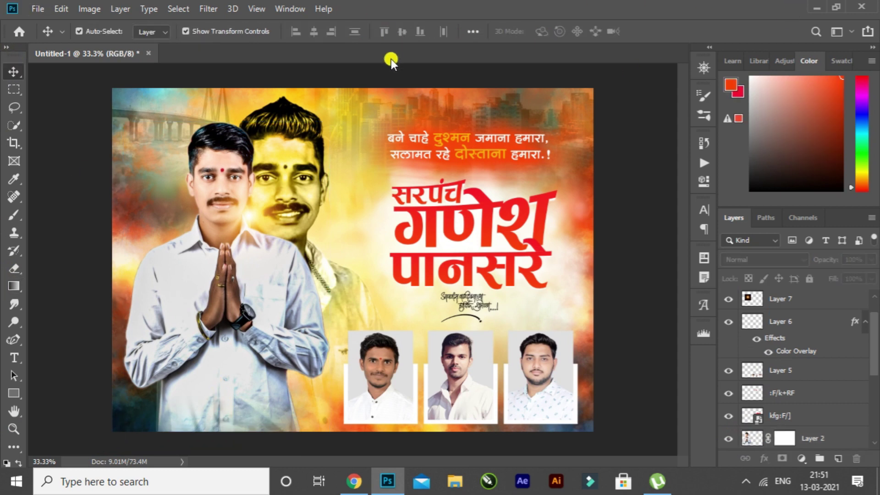
scroll(830, 422, "down", 5)
scroll(825, 415, "up", 1)
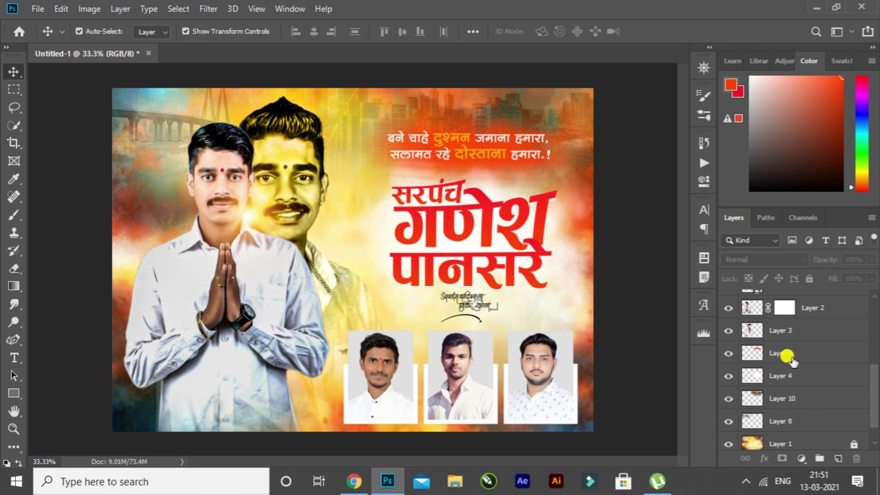
left_click(793, 361)
Add a Color Lookup adjustment layer and compare 3D LUT looks, starting from 2Strip.
left_click(801, 458)
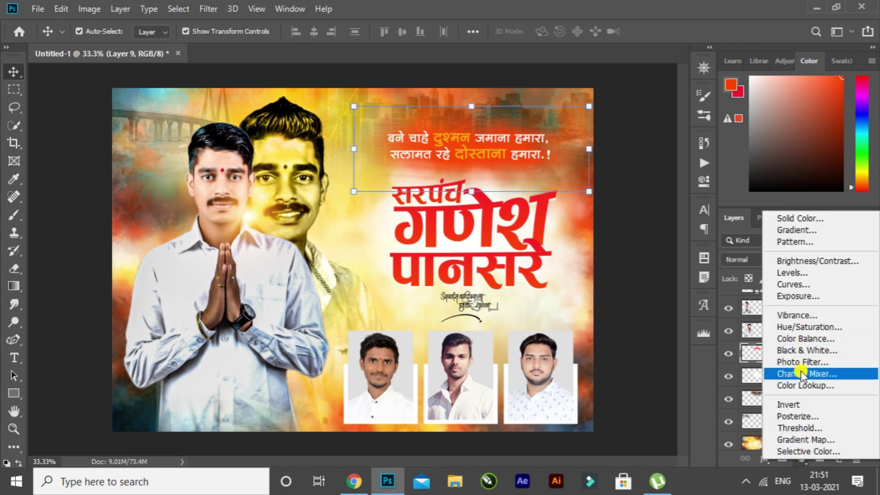
left_click(806, 385)
left_click(628, 183)
left_click(617, 48)
key("Down")
key("Down")
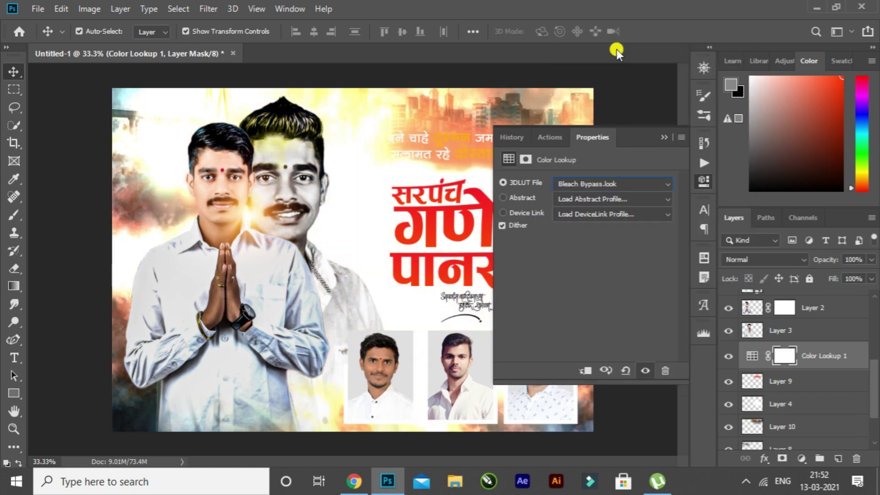
key("Down")
key("Down")
key("Down")
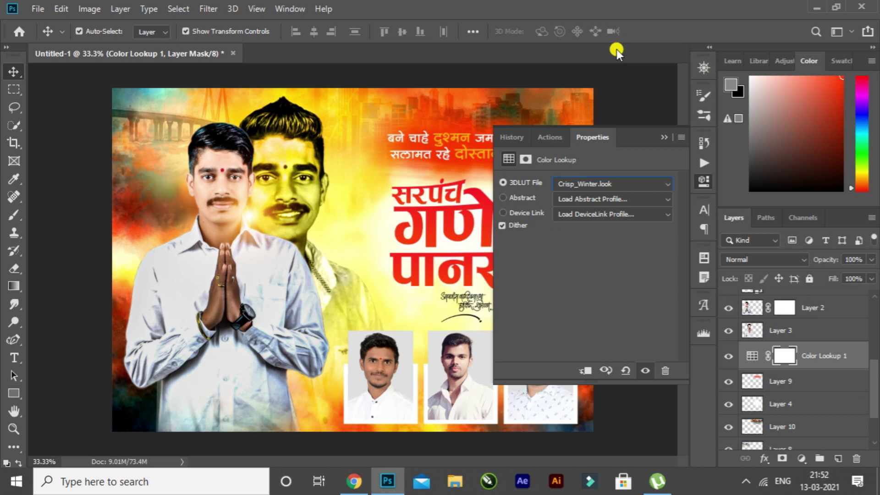
key("Down")
key("Down")
key("Down")
key("Down")
key("Down")
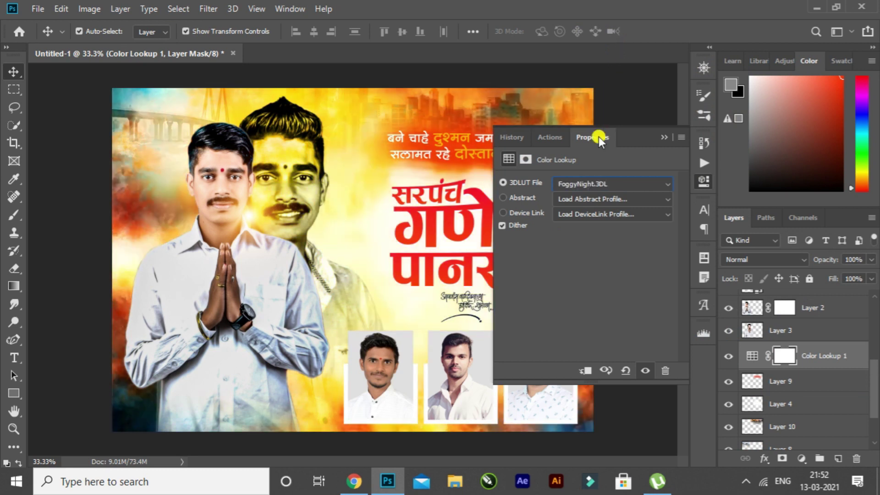
key("Down")
key("Down")
key("Down")
key("Down")
key("Down")
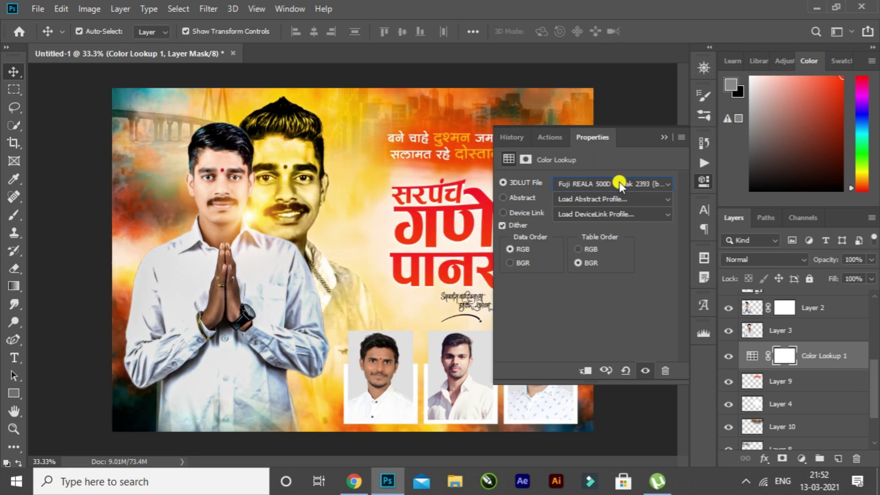
key("Down")
key("Down")
key("Down")
key("Down")
key("Down")
key("Down")
key("Down")
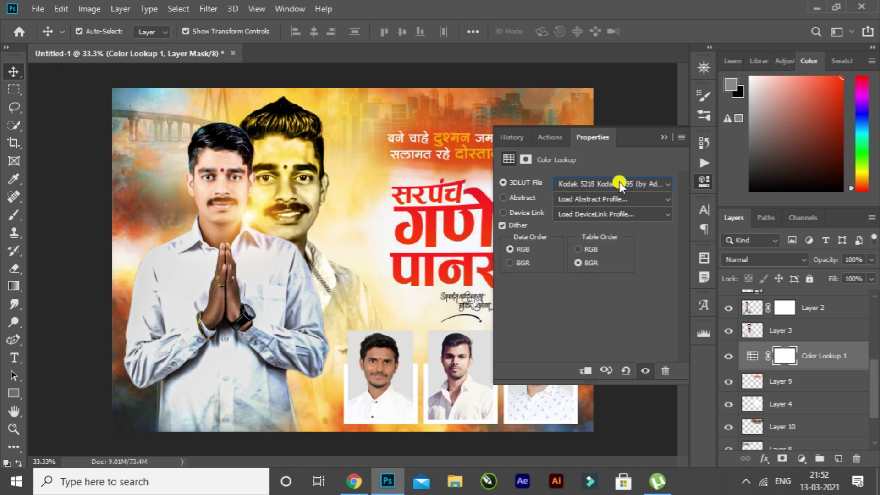
key("Down")
key("Down")
key("Down")
key("Down")
key("Down")
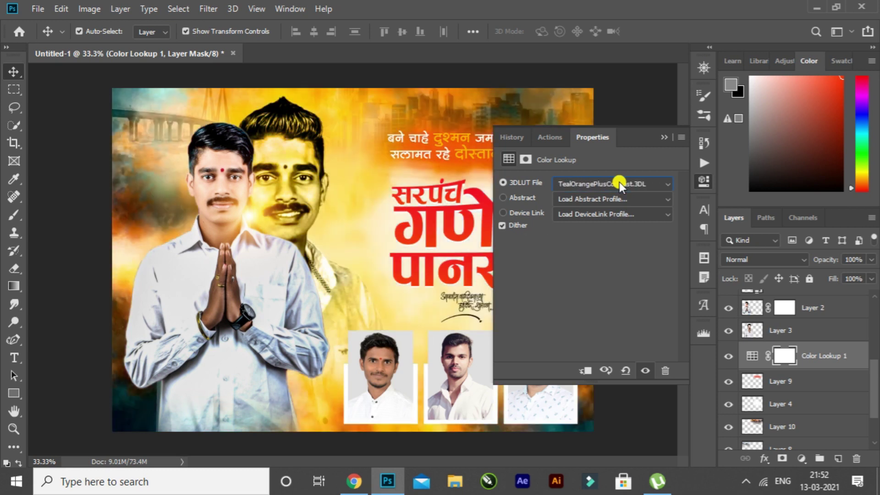
Apply the Crisp_Warm.look grade and lower the adjustment's opacity to 42%.
left_click(620, 183)
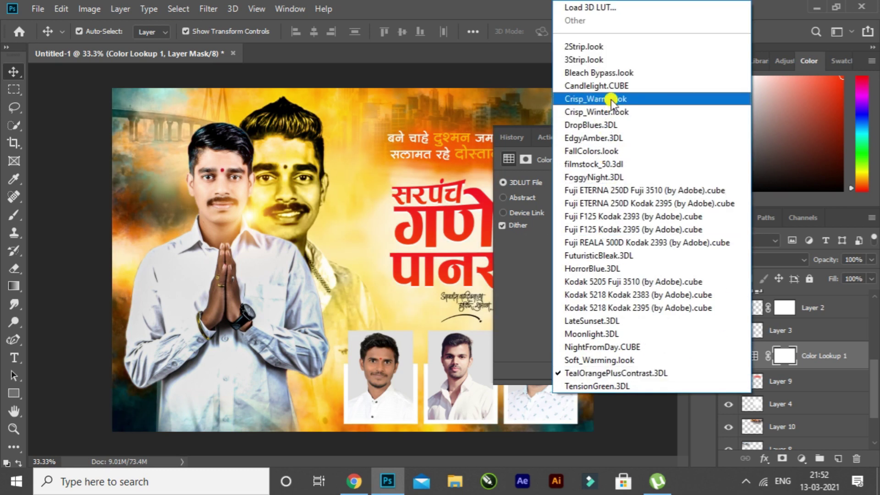
left_click(611, 99)
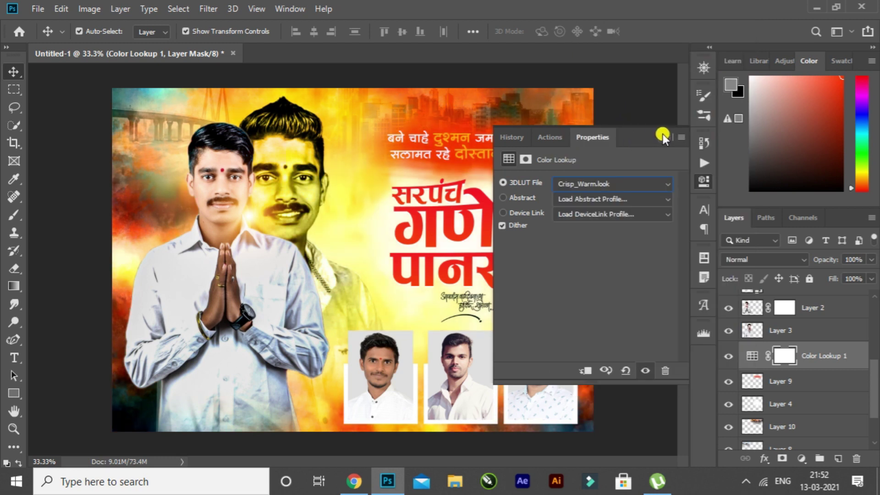
left_click(664, 137)
mouse_move(851, 272)
left_mouse_down()
mouse_move(834, 273)
mouse_move(834, 265)
left_mouse_up()
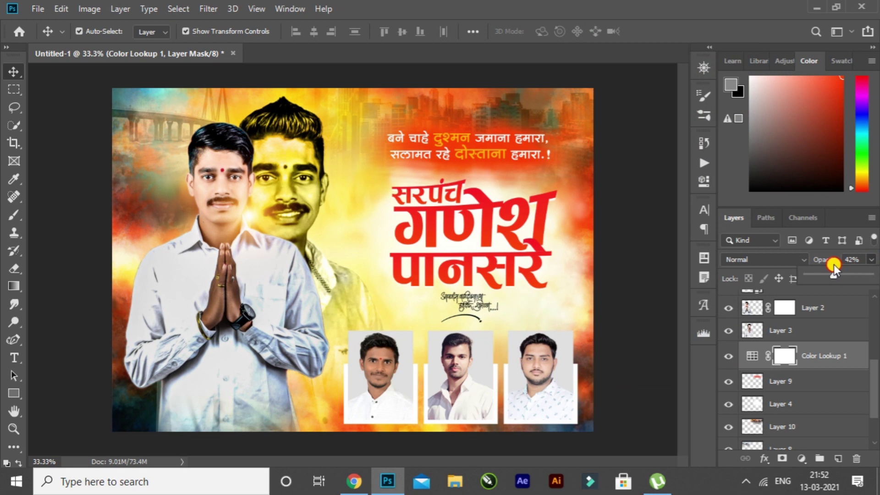
left_click(14, 429)
Zoom in on the banner and open the logo image 3.png.
left_click_drag(267, 157, 279, 151)
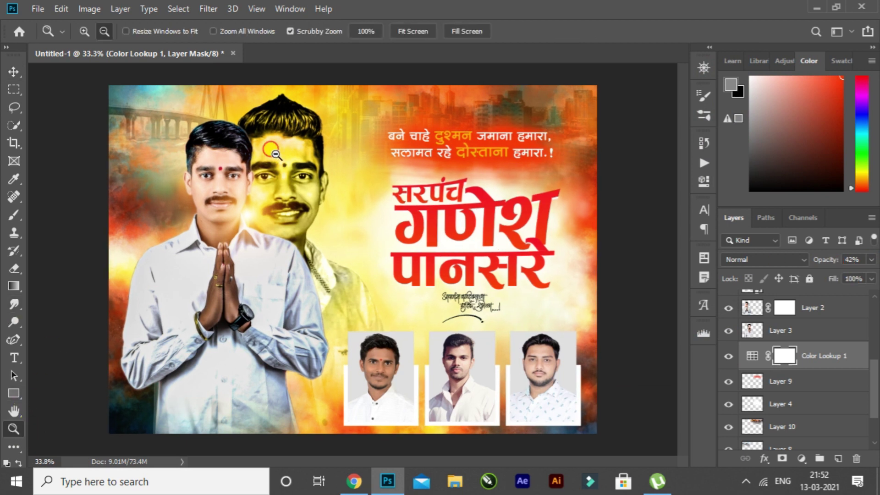
left_click_drag(73, 75, 79, 74)
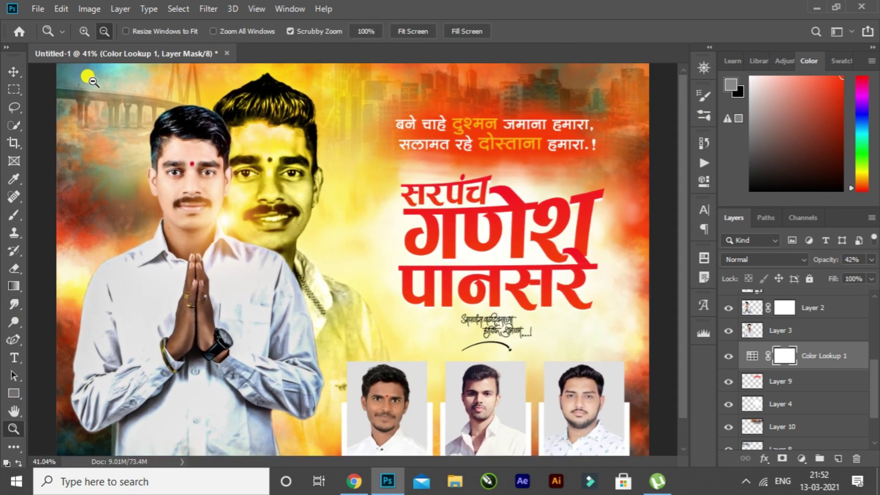
left_click(38, 9)
left_click(53, 37)
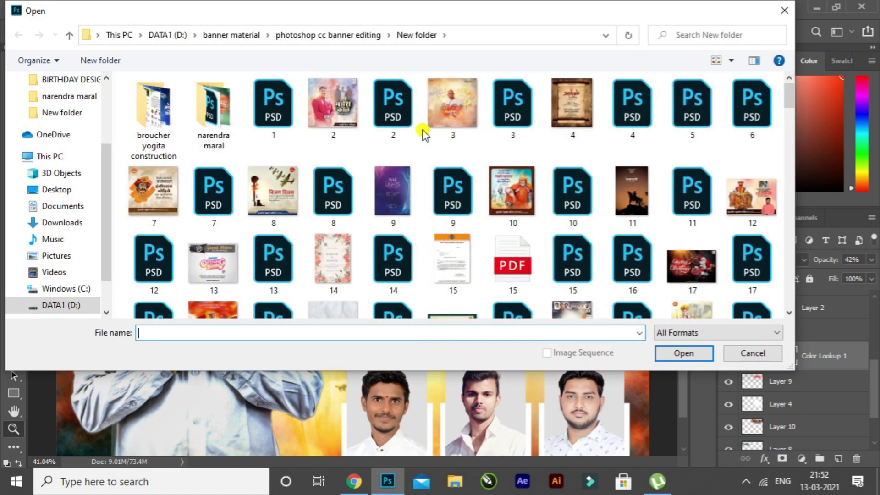
scroll(46, 165, "up", 2)
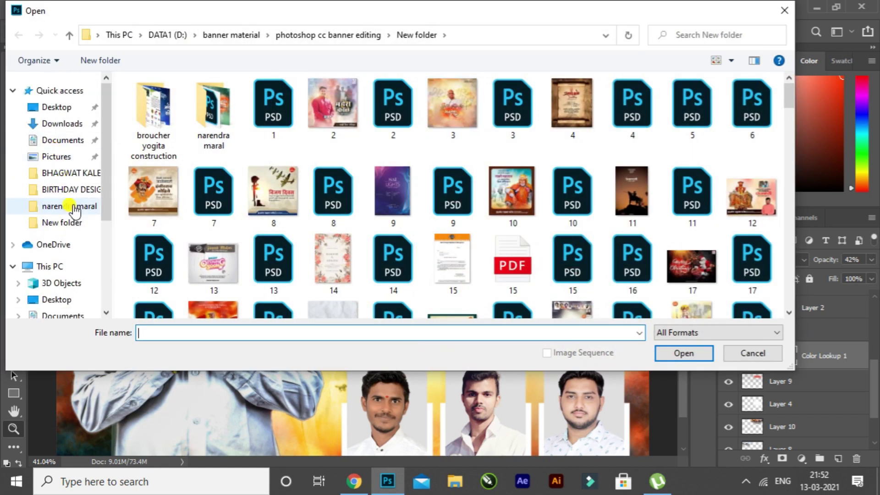
left_click(71, 190)
left_click(293, 118)
double_click(293, 118)
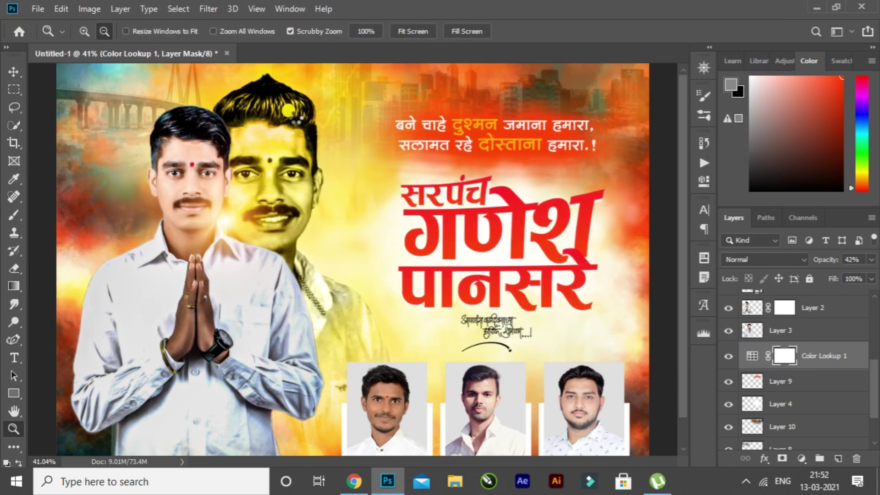
Move the logo onto the banner, sized small in the top-left corner.
left_click(14, 72)
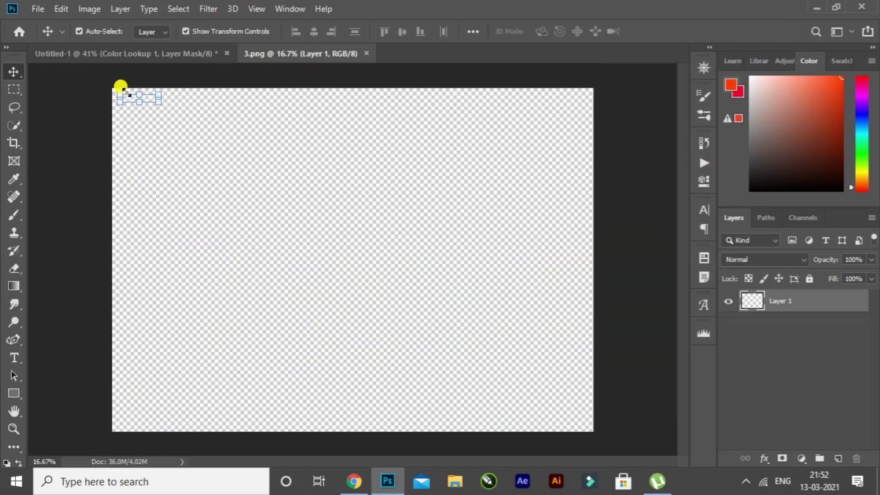
mouse_move(149, 98)
left_mouse_down()
mouse_move(127, 61)
mouse_move(125, 92)
mouse_move(102, 87)
mouse_move(120, 72)
mouse_move(112, 78)
left_mouse_up()
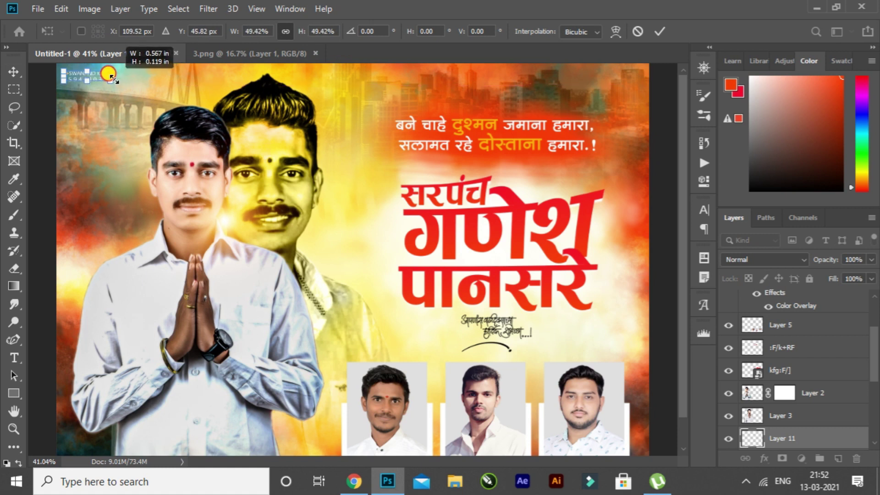
left_click(661, 32)
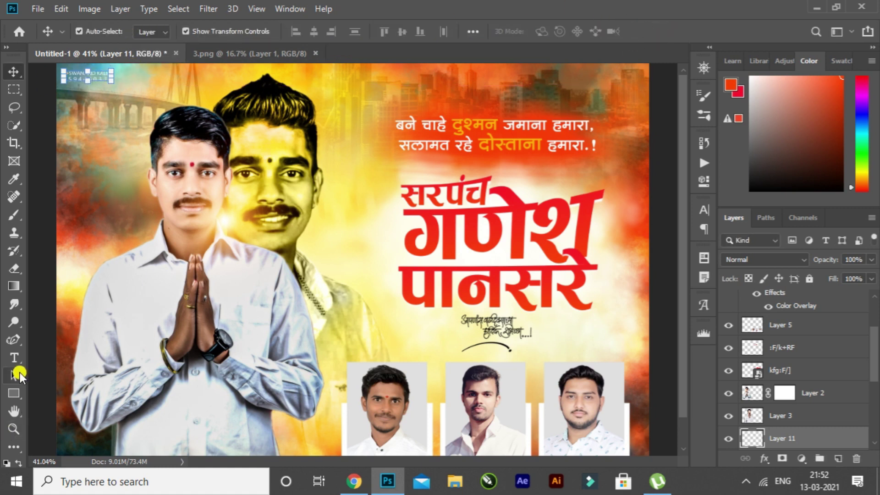
left_click(13, 358)
left_click(346, 259)
Enter the credit line with a name and phone number in white Arial.
left_click(185, 39)
left_click(191, 95)
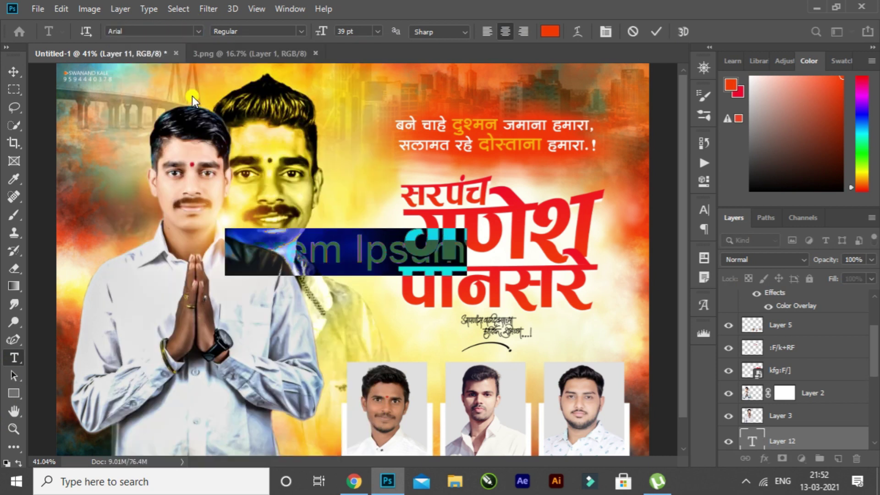
key("Delete")
key("ctrl")
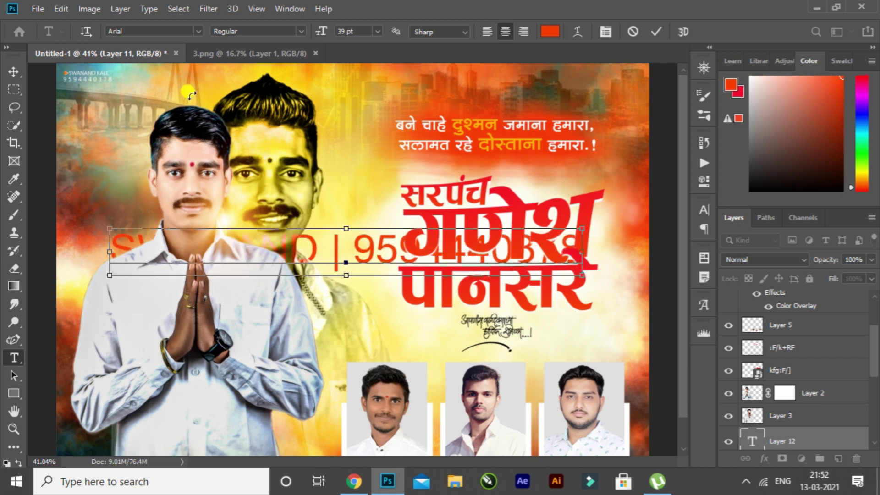
key("ctrl+a")
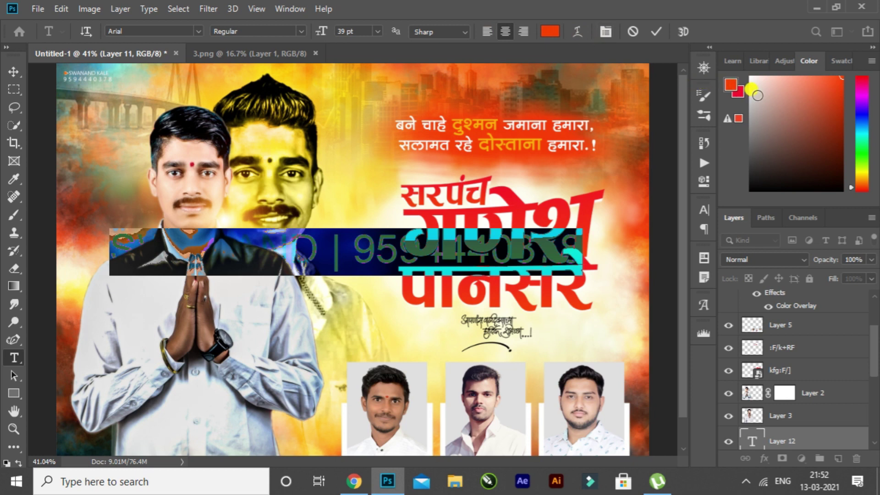
left_click_drag(752, 89, 750, 77)
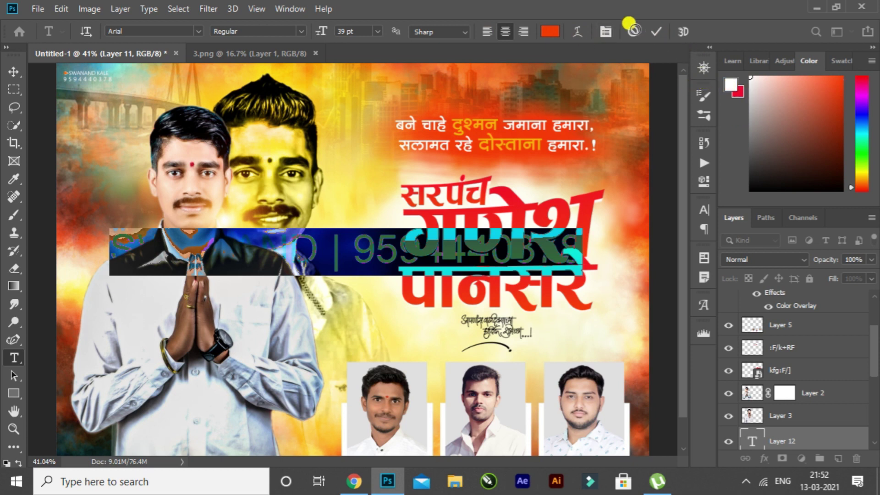
left_click(11, 72)
Rotate the credit text 90° clockwise and shrink it along the right edge.
key("ctrl+t")
right_click(346, 230)
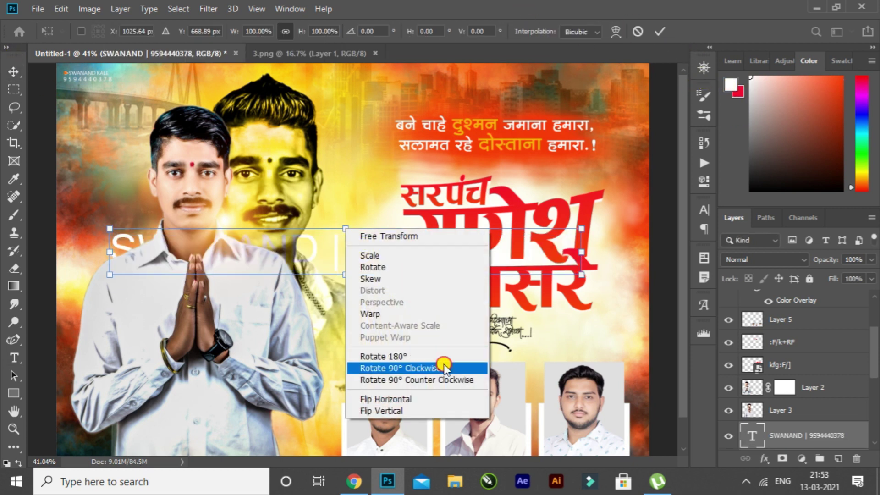
left_click(444, 367)
mouse_move(322, 252)
left_mouse_down()
mouse_move(644, 278)
mouse_move(639, 284)
left_mouse_up()
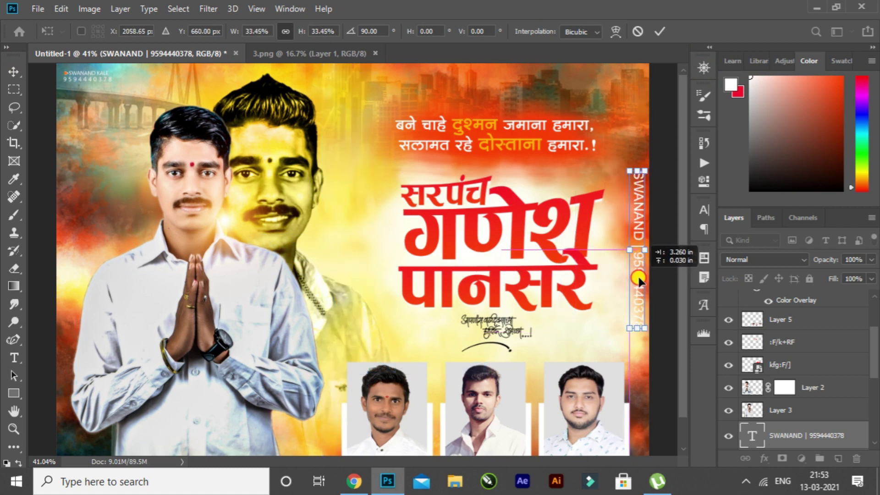
left_click_drag(630, 254, 637, 253)
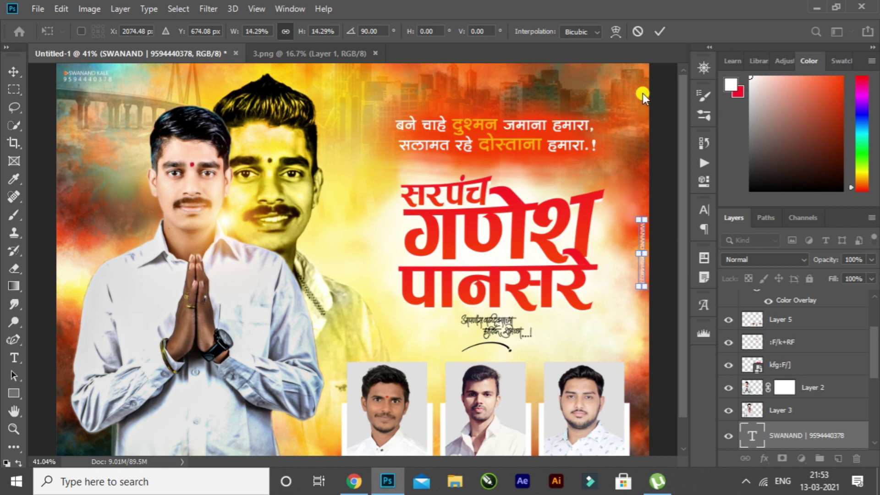
left_click(659, 31)
left_click(14, 429)
right_click(279, 270)
left_click(310, 277)
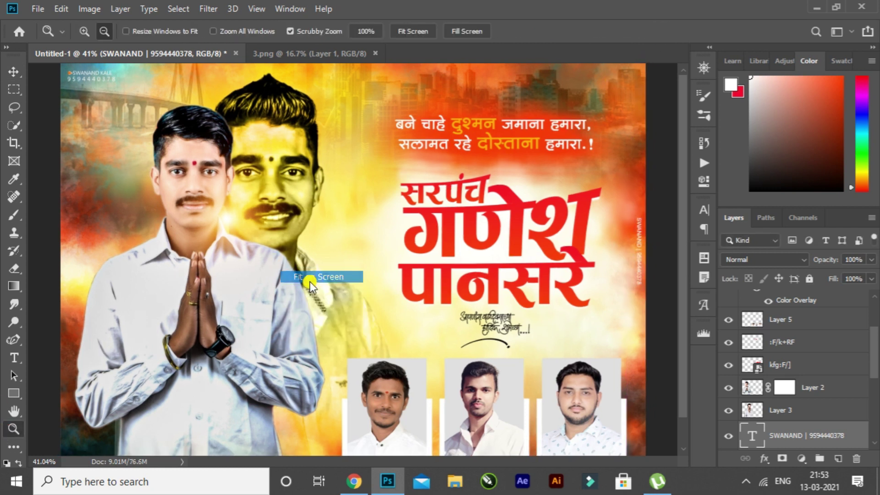
left_click(191, 98)
left_click(14, 72)
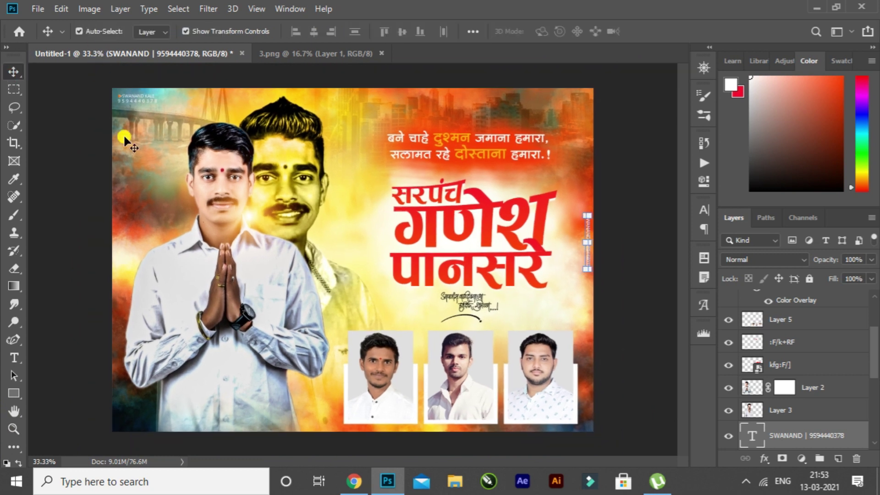
left_click(56, 142)
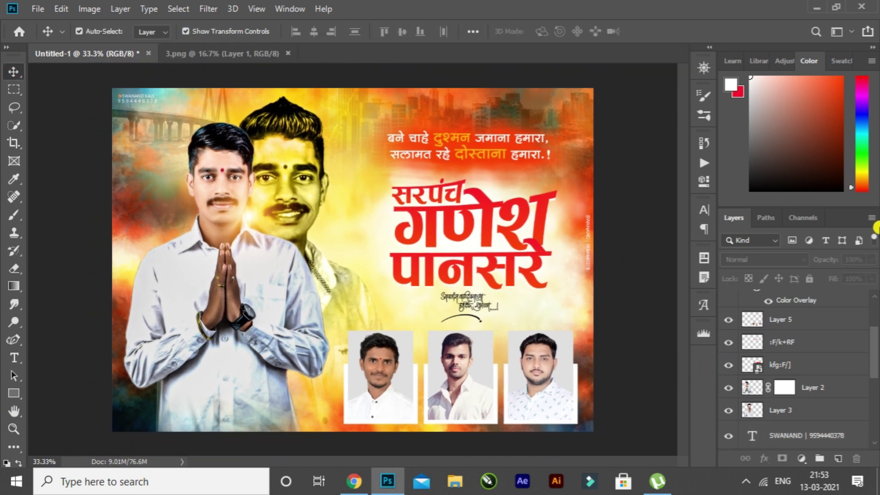